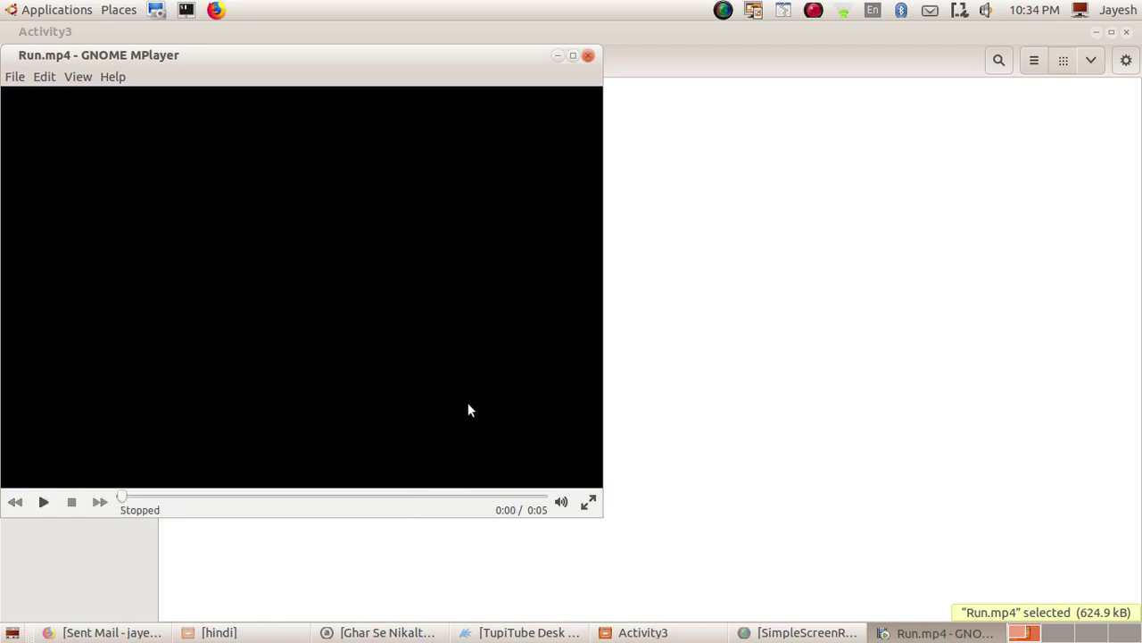
# Play the finished Run.mp4 sample animation and close the video player
pyautogui.click(45, 503)
pyautogui.click(588, 57)
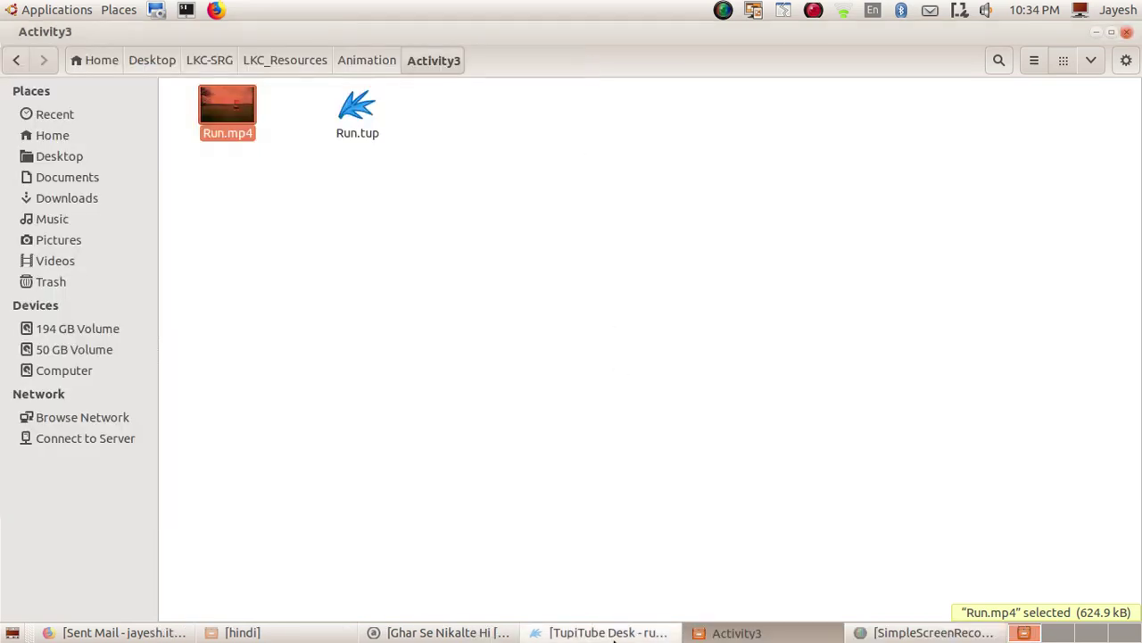
# Switch to the open run project in TupiTube Desk and set the workspace to Static BG Mode
pyautogui.click(610, 634)
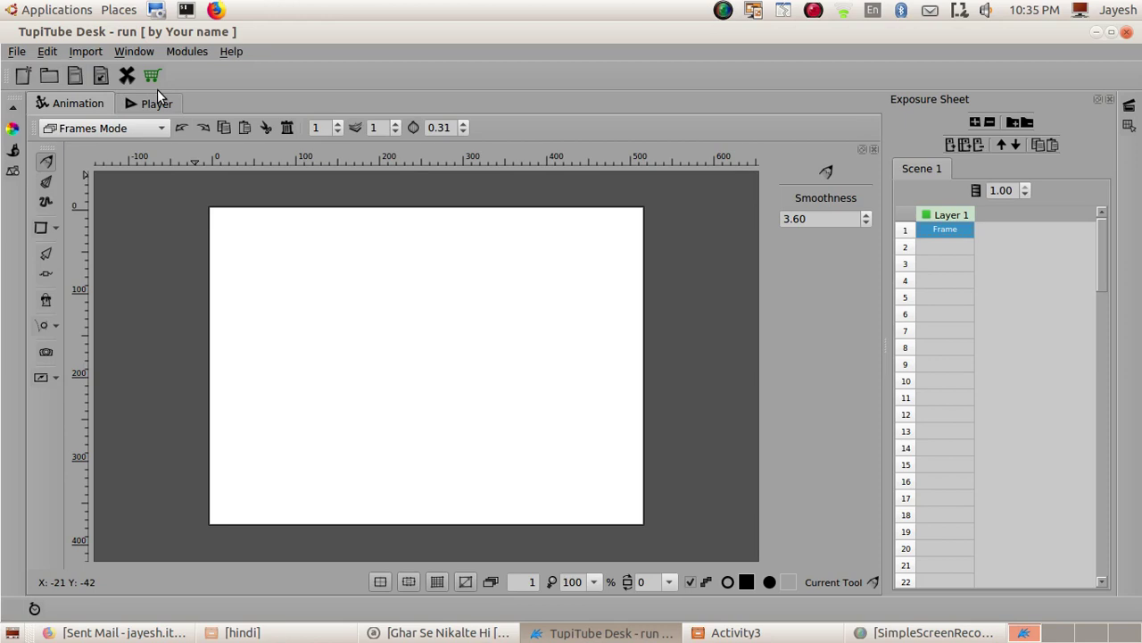
pyautogui.click(159, 125)
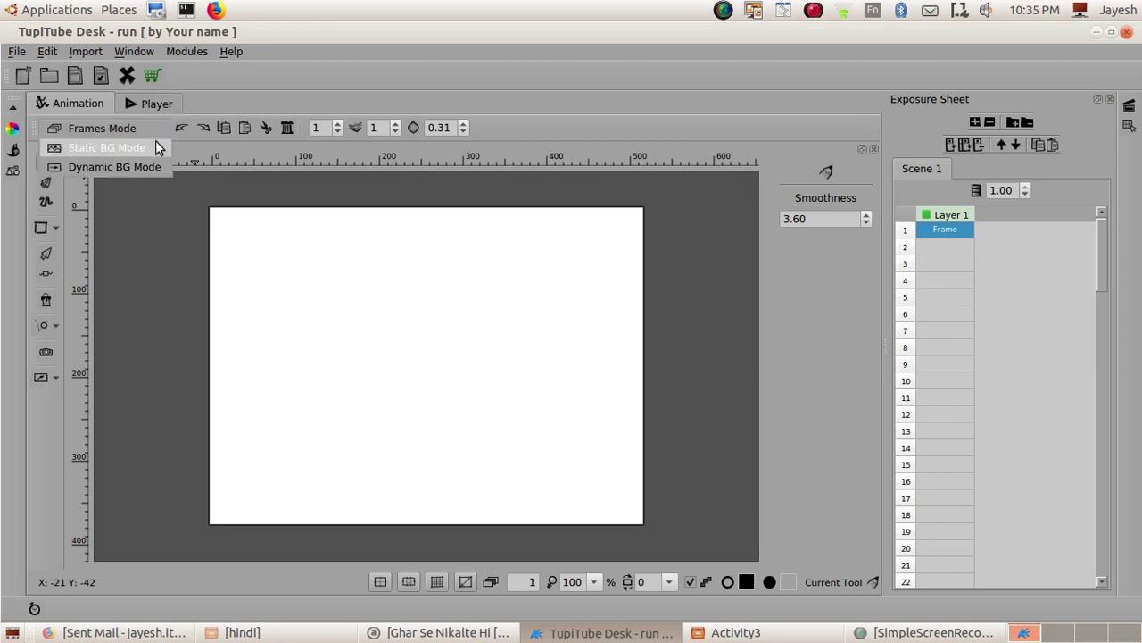
pyautogui.click(155, 149)
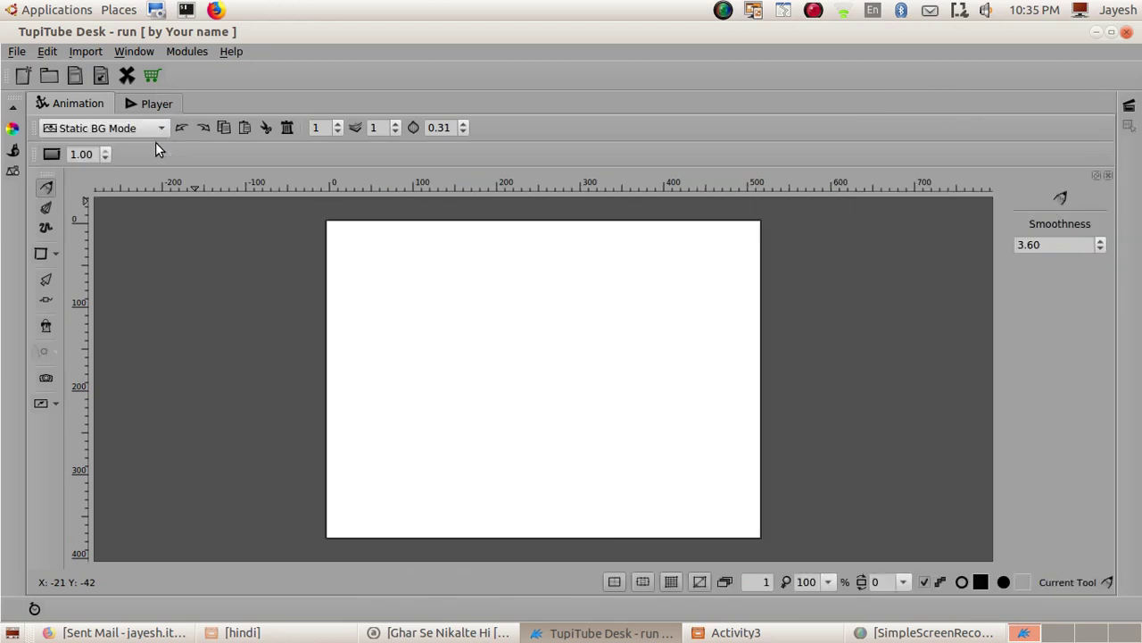
# Import the bitmap Playground.png from the Animation/Activity3 folder as the static background, resizing it to the workspace
pyautogui.click(96, 51)
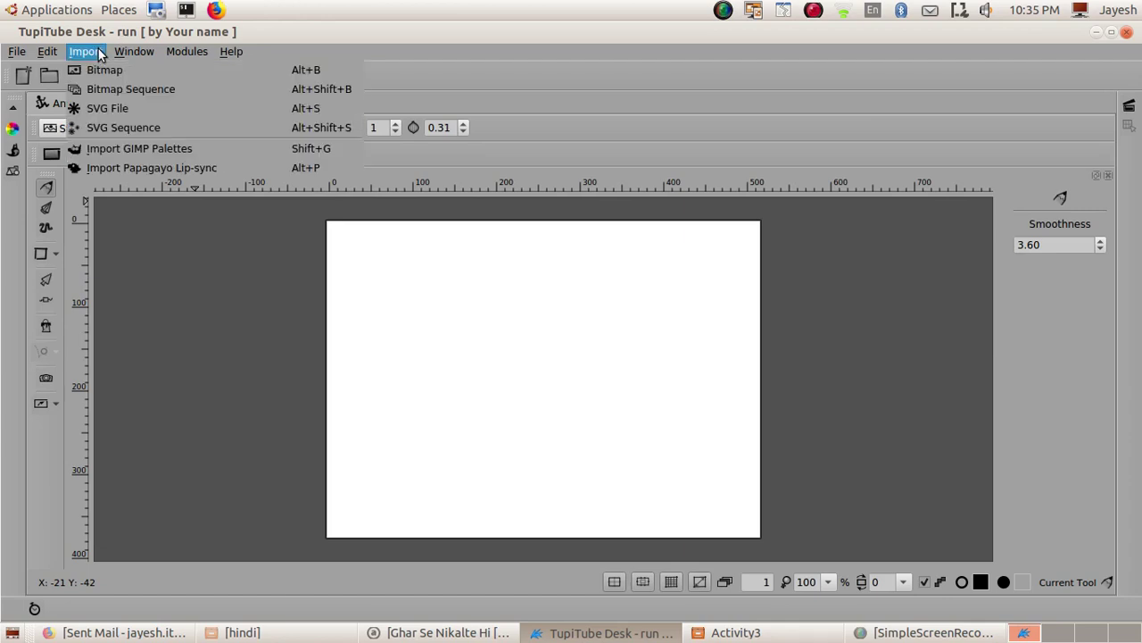
pyautogui.click(107, 71)
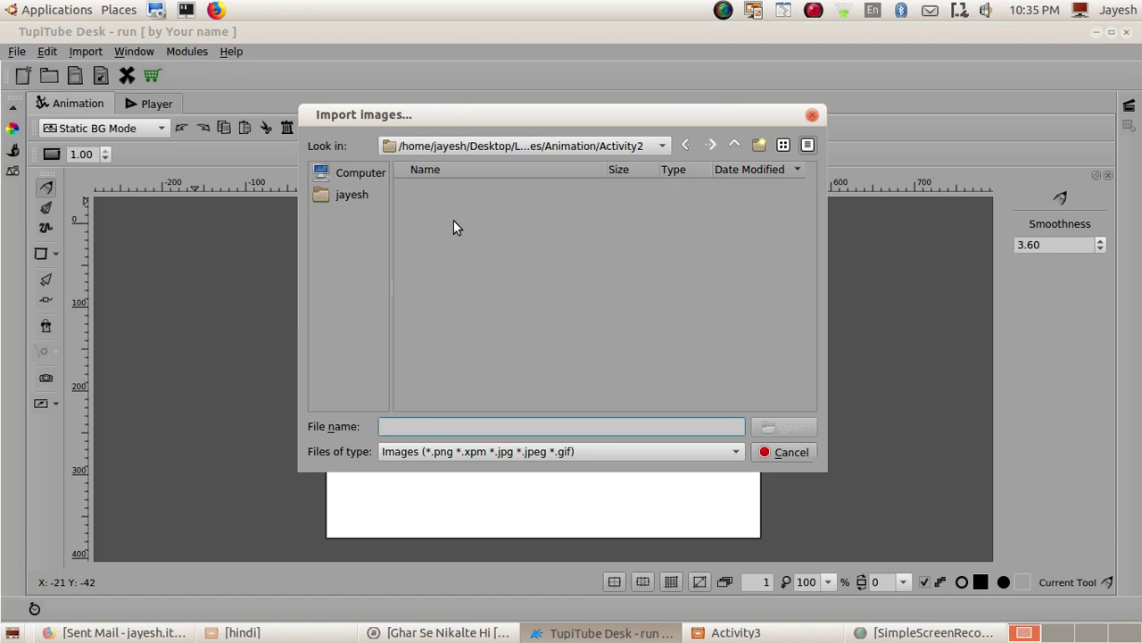
pyautogui.click(732, 149)
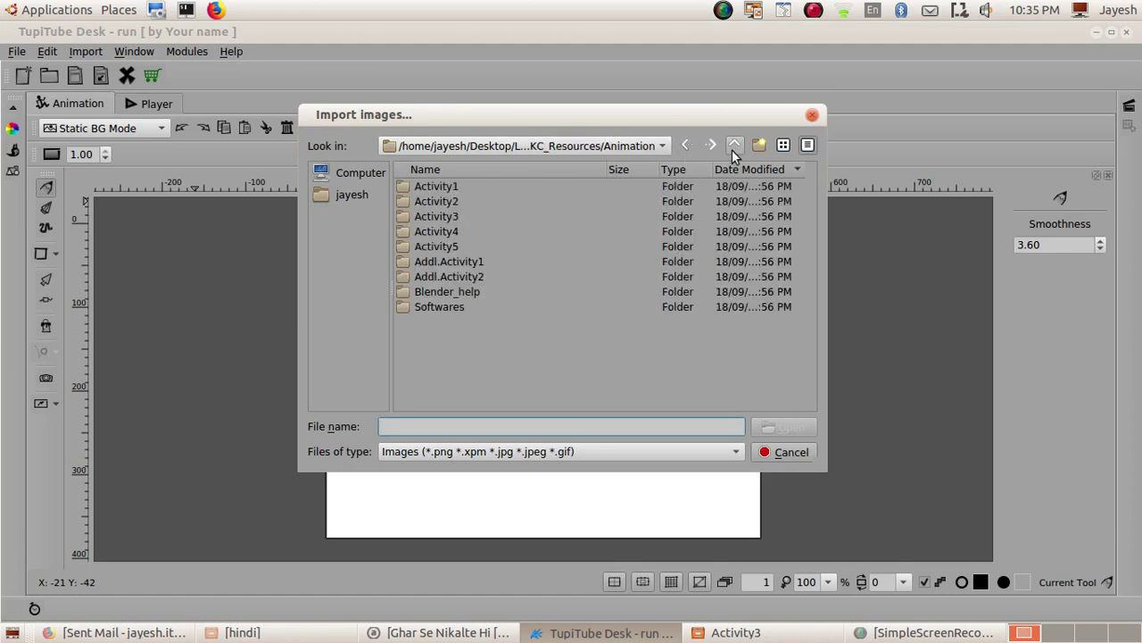
pyautogui.doubleClick(453, 216)
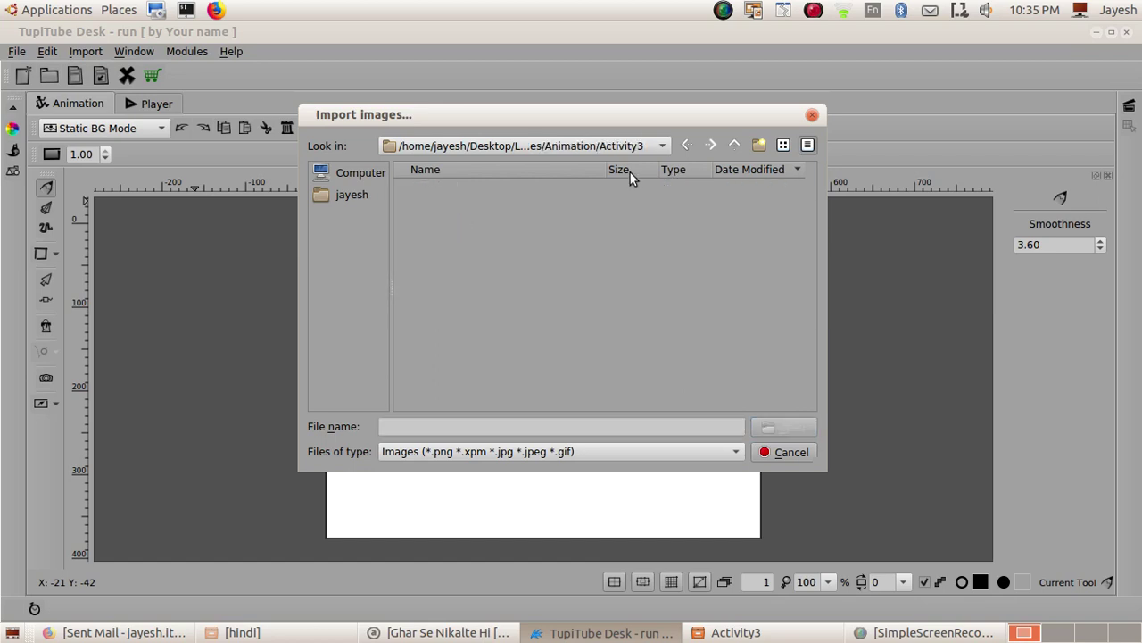
pyautogui.click(734, 146)
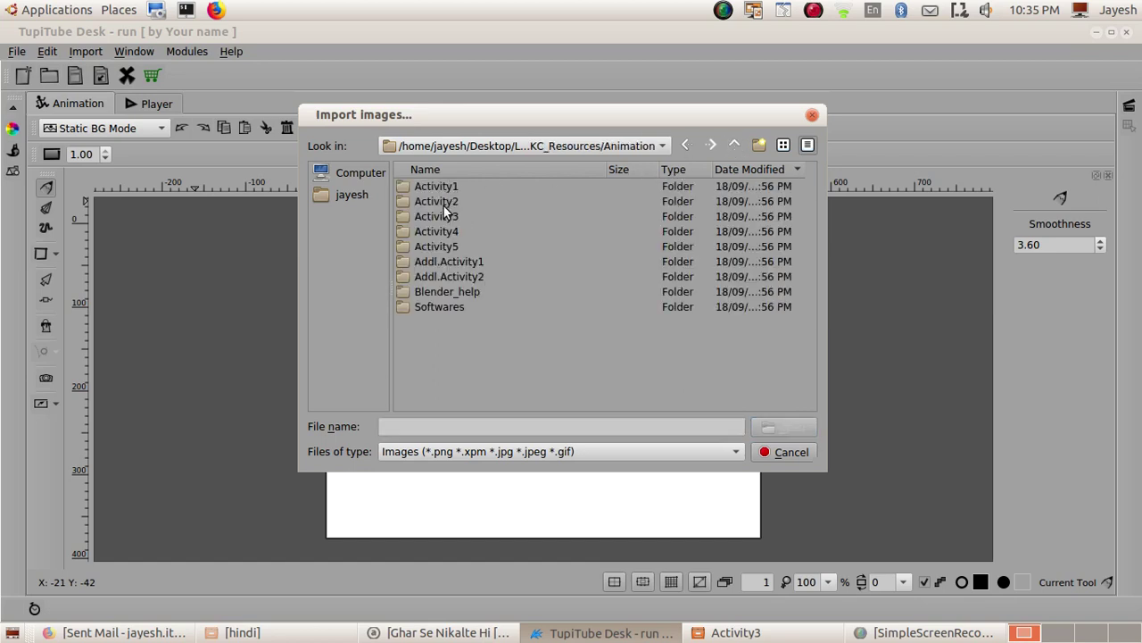
pyautogui.doubleClick(444, 204)
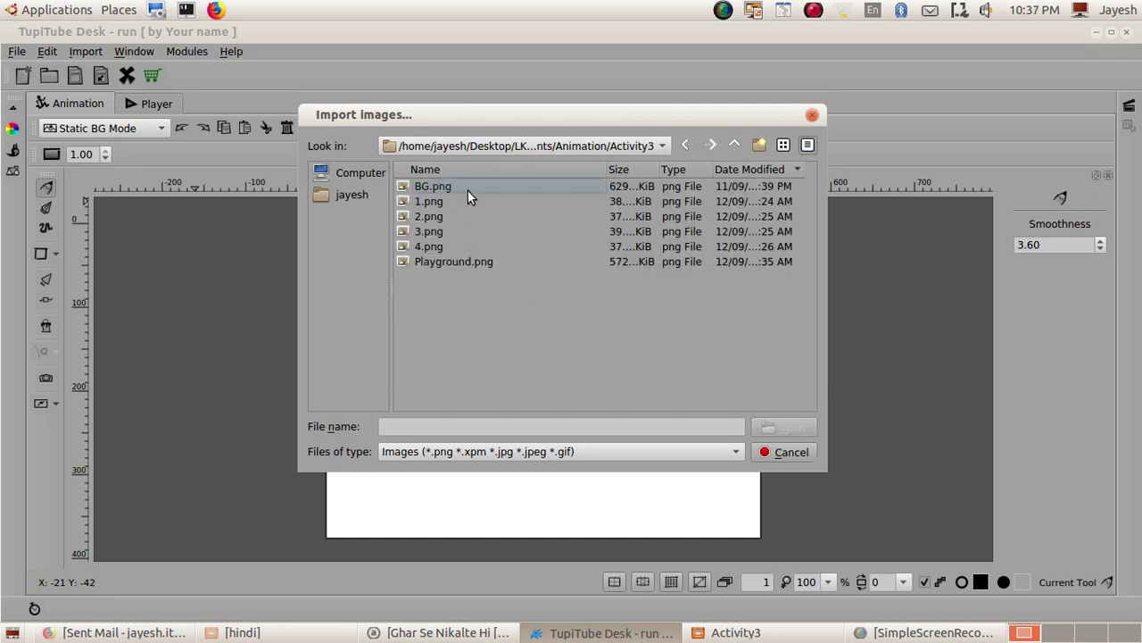
pyautogui.click(480, 264)
pyautogui.click(789, 429)
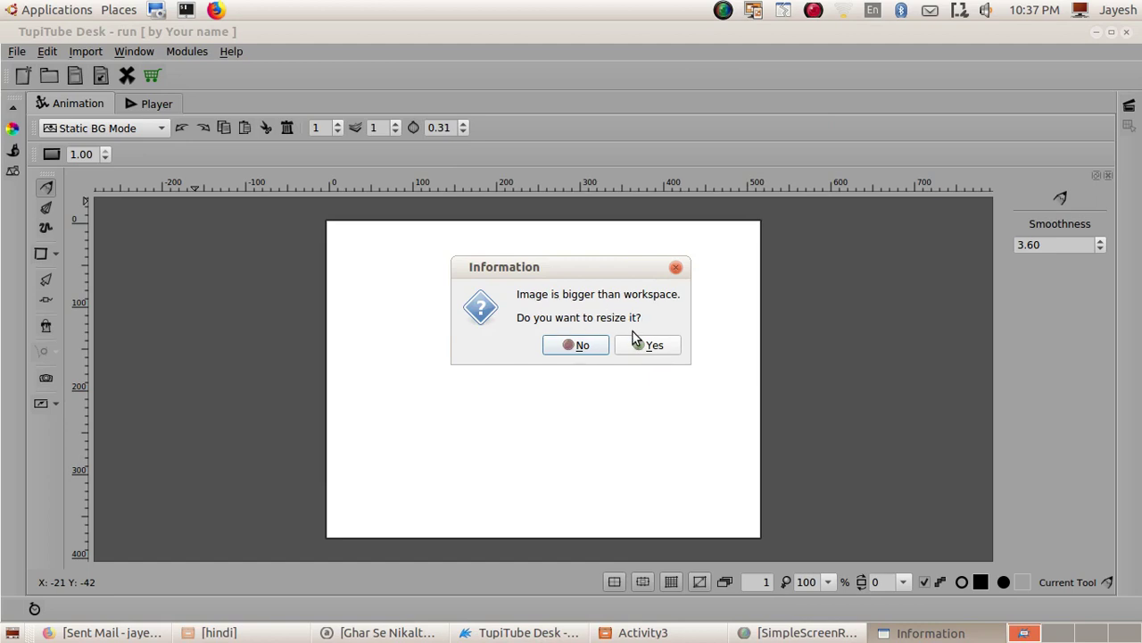
pyautogui.click(652, 348)
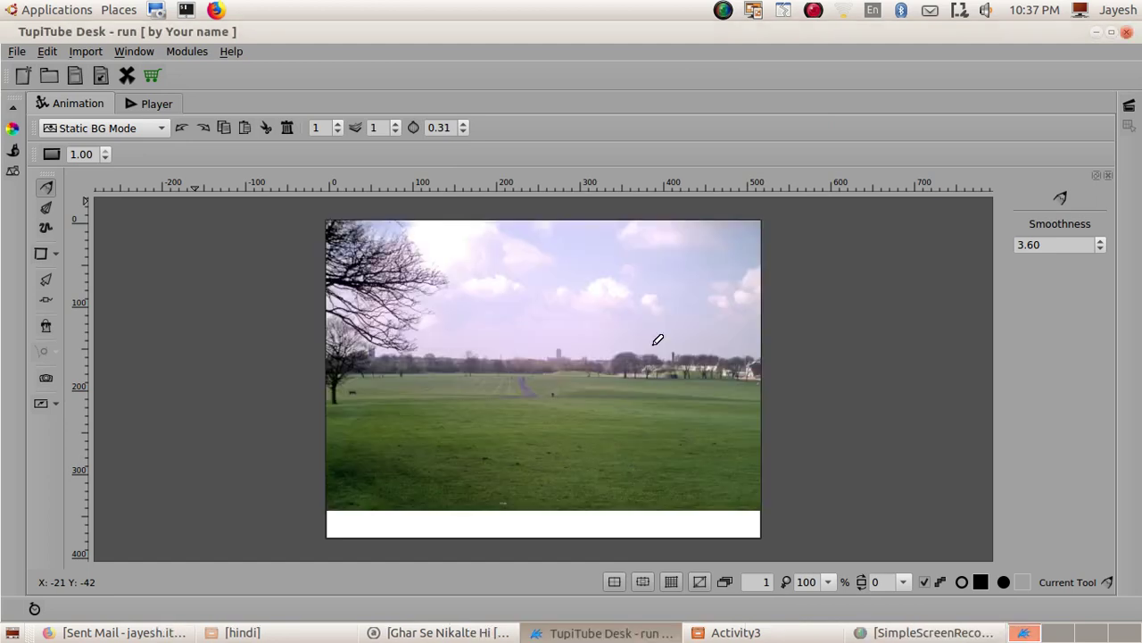
# Stretch the playground background image vertically with the selection tool so it covers the blank strip along the canvas bottom
pyautogui.click(42, 282)
pyautogui.click(354, 494)
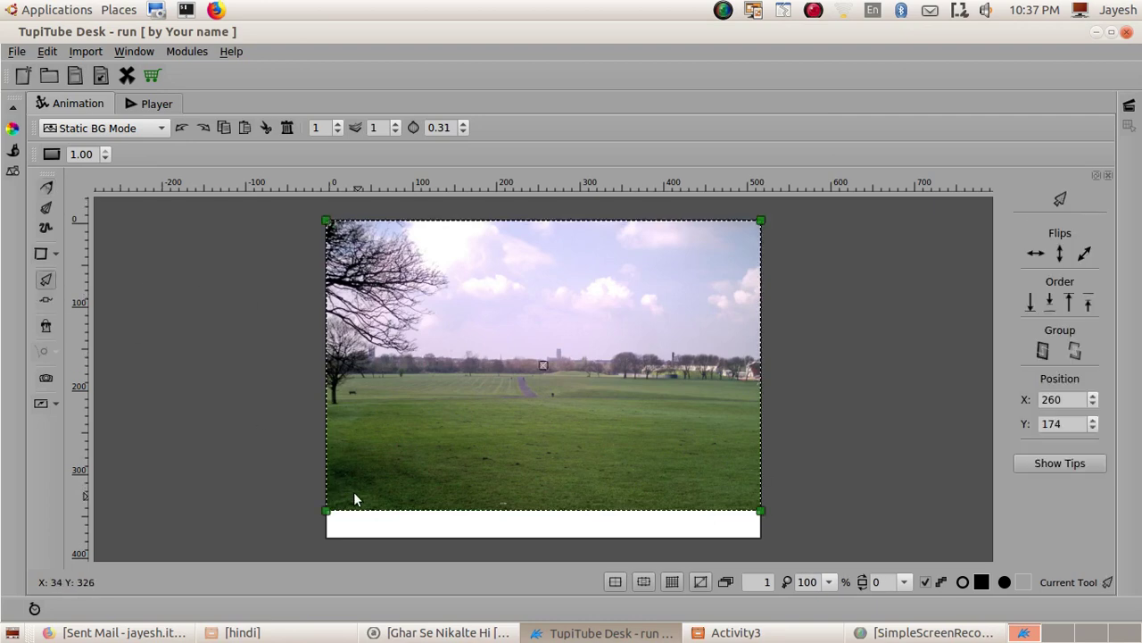
pyautogui.moveTo(329, 515); pyautogui.dragTo(328, 547)
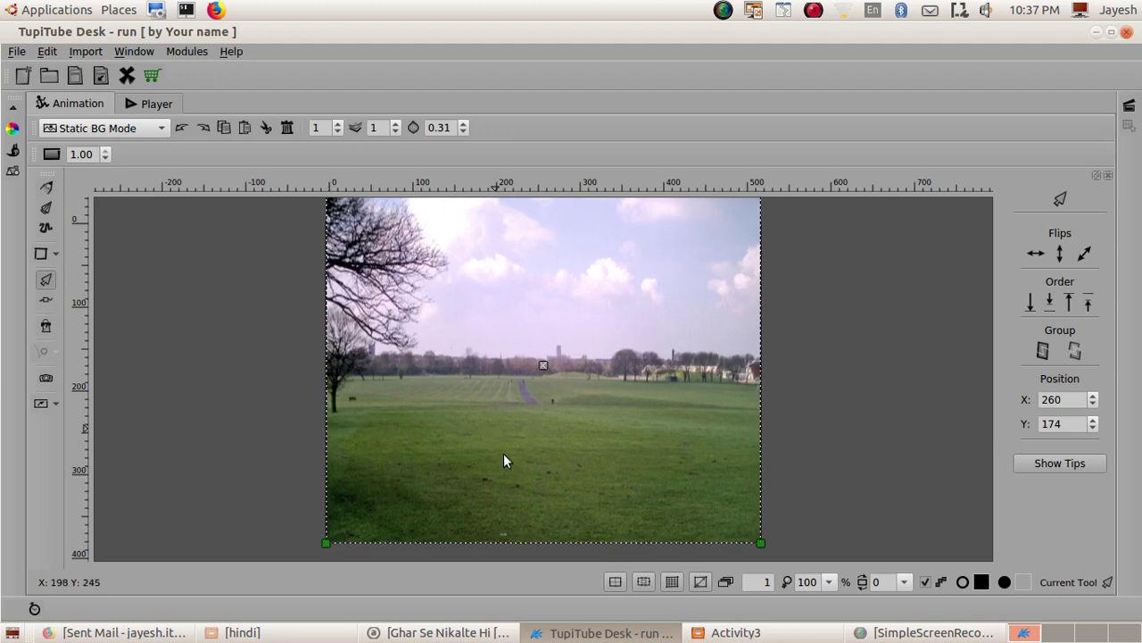
# Check the background against the safe area guides, return to Frames Mode and hide the guides
pyautogui.click(643, 582)
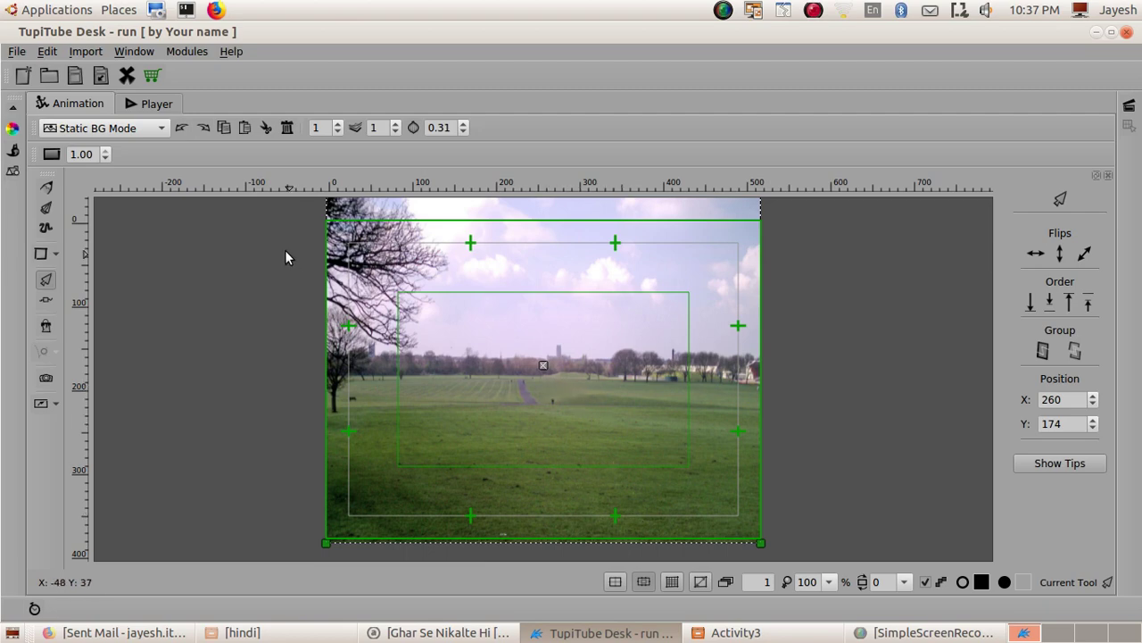
pyautogui.click(160, 130)
pyautogui.click(142, 113)
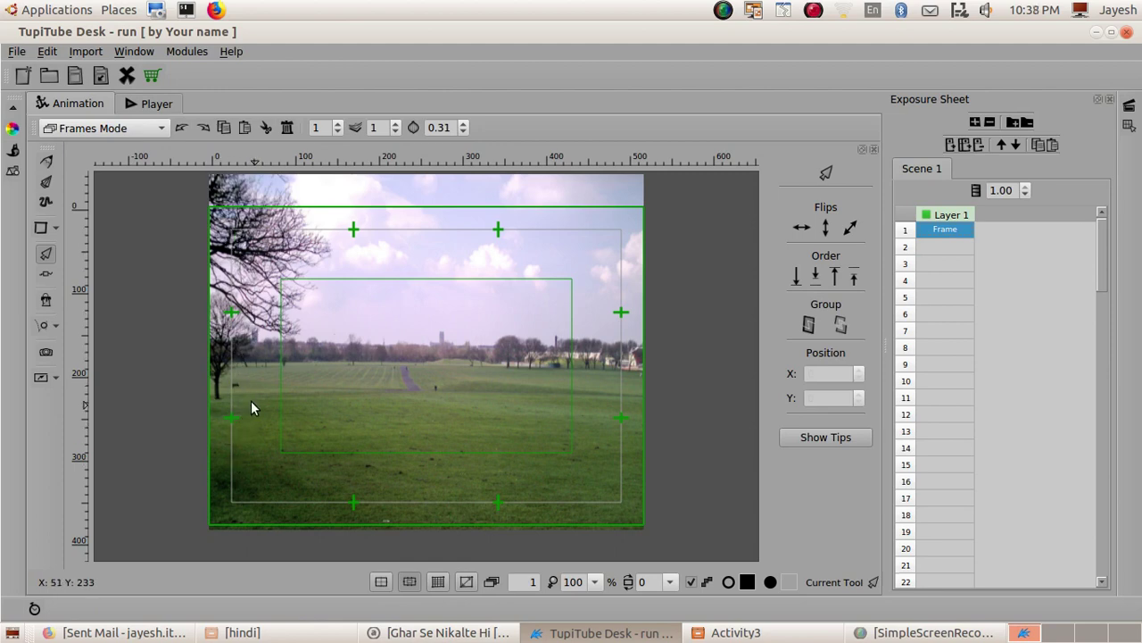
pyautogui.click(409, 582)
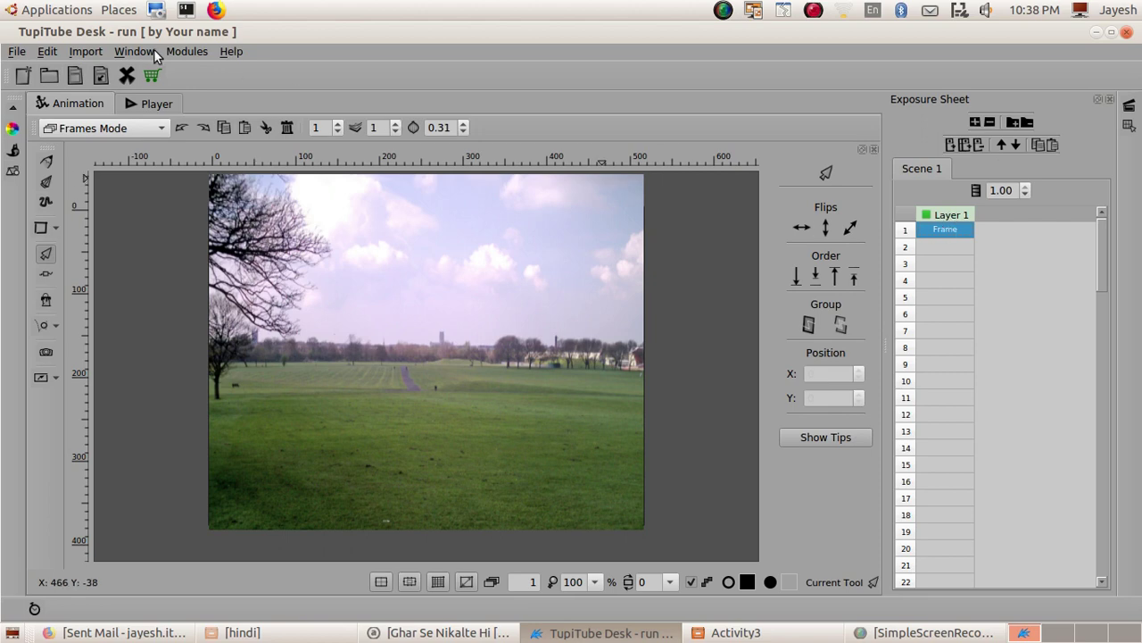
# Import the runner bitmap 1.png into frame 1 of Layer 1
pyautogui.click(89, 53)
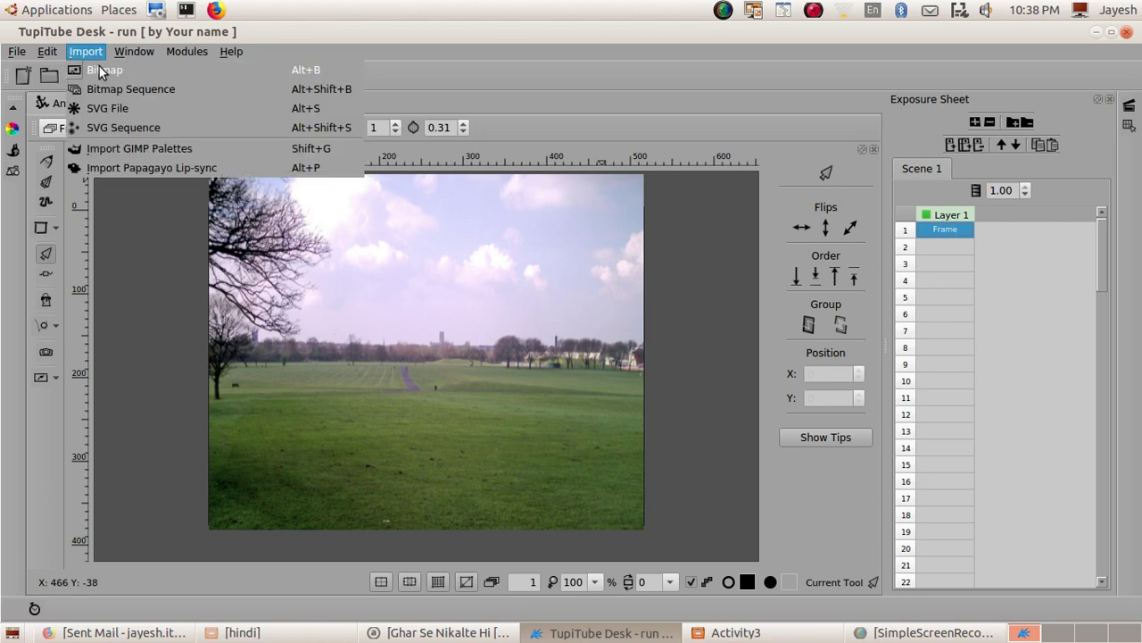
pyautogui.click(101, 72)
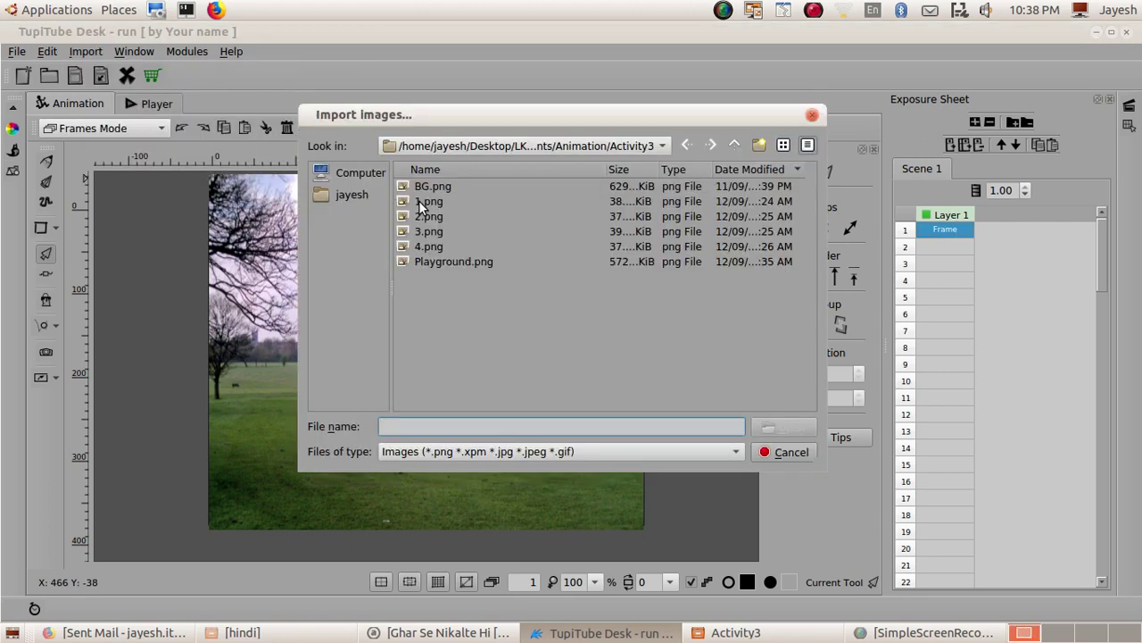
pyautogui.click(419, 201)
pyautogui.click(785, 427)
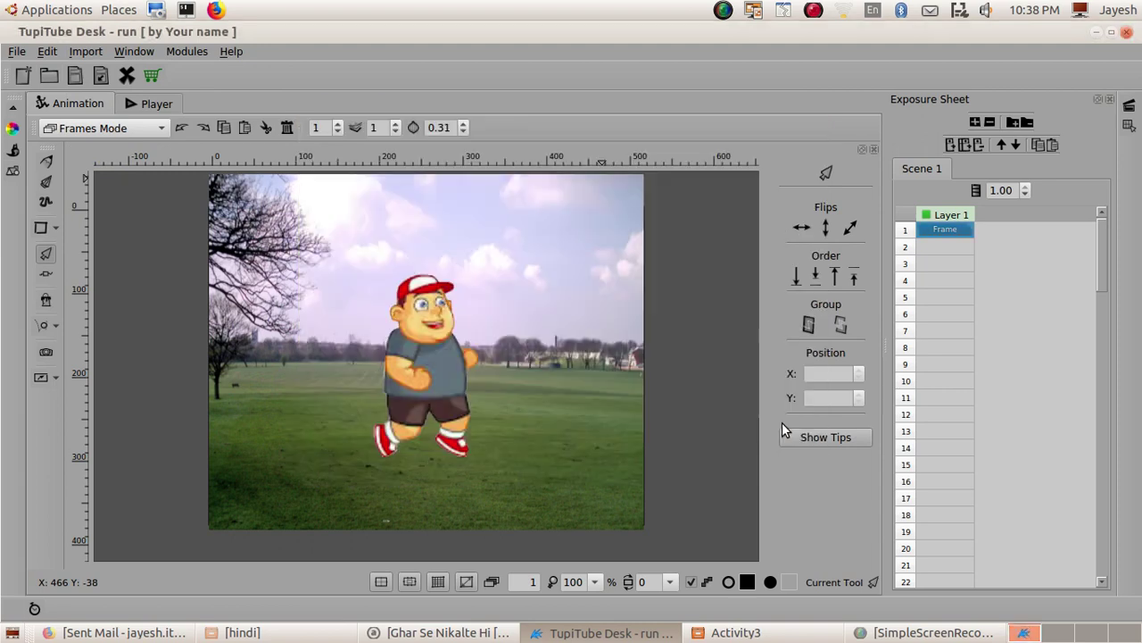
# Shrink the runner in frame 1 and place it at the left edge of the playground, then deselect it
pyautogui.click(450, 377)
pyautogui.moveTo(423, 372); pyautogui.dragTo(276, 350)
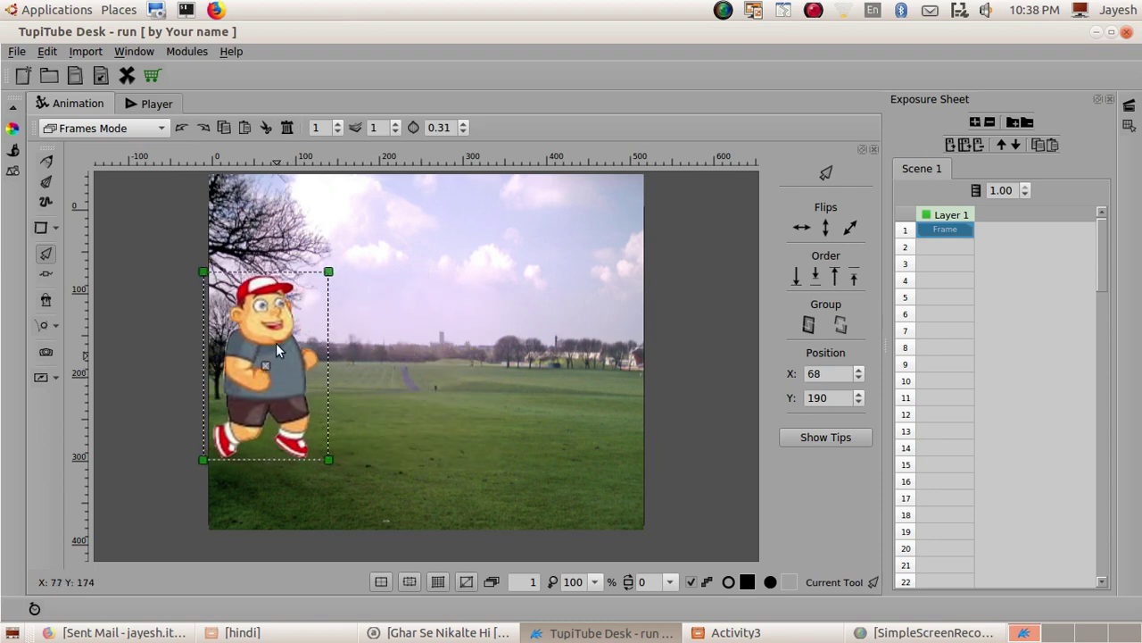
pyautogui.moveTo(328, 272); pyautogui.dragTo(302, 309)
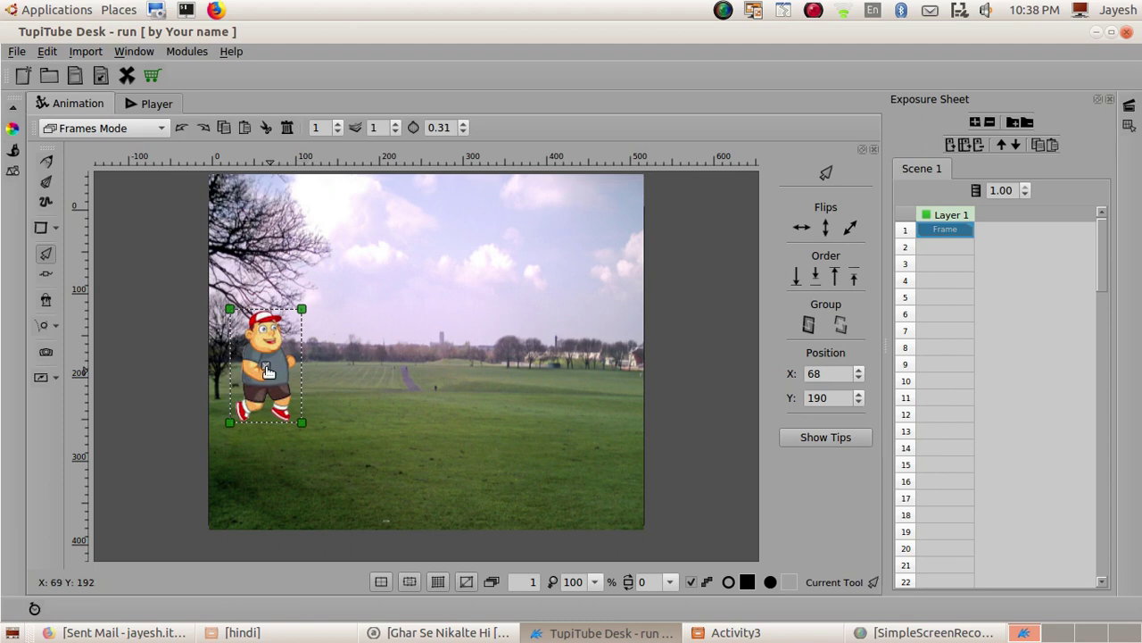
pyautogui.moveTo(267, 371); pyautogui.dragTo(246, 378)
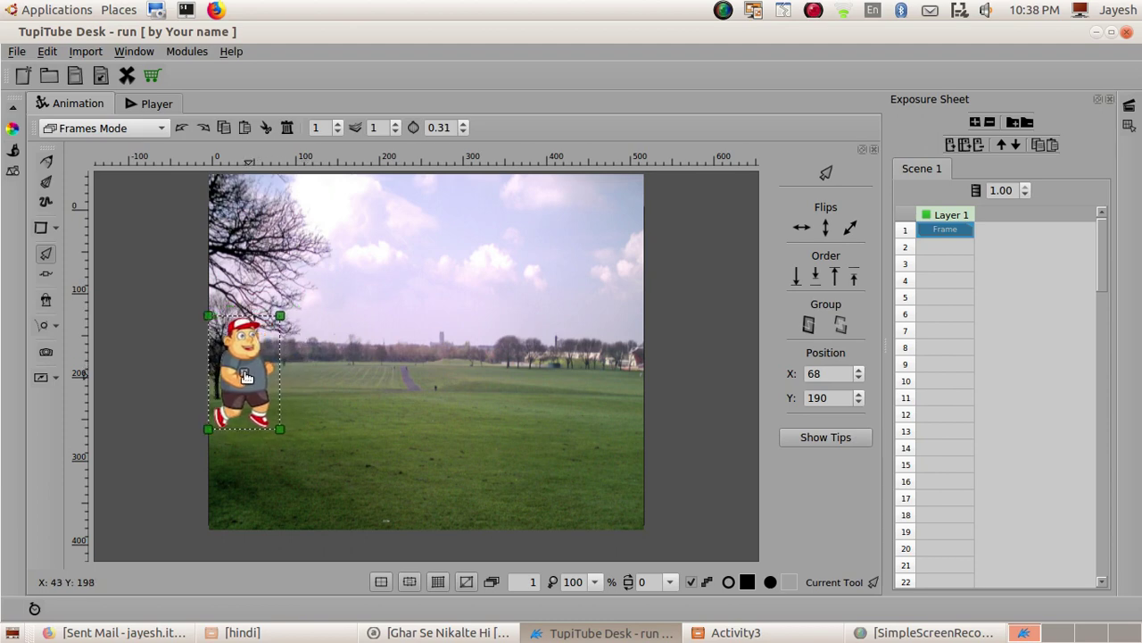
pyautogui.click(300, 388)
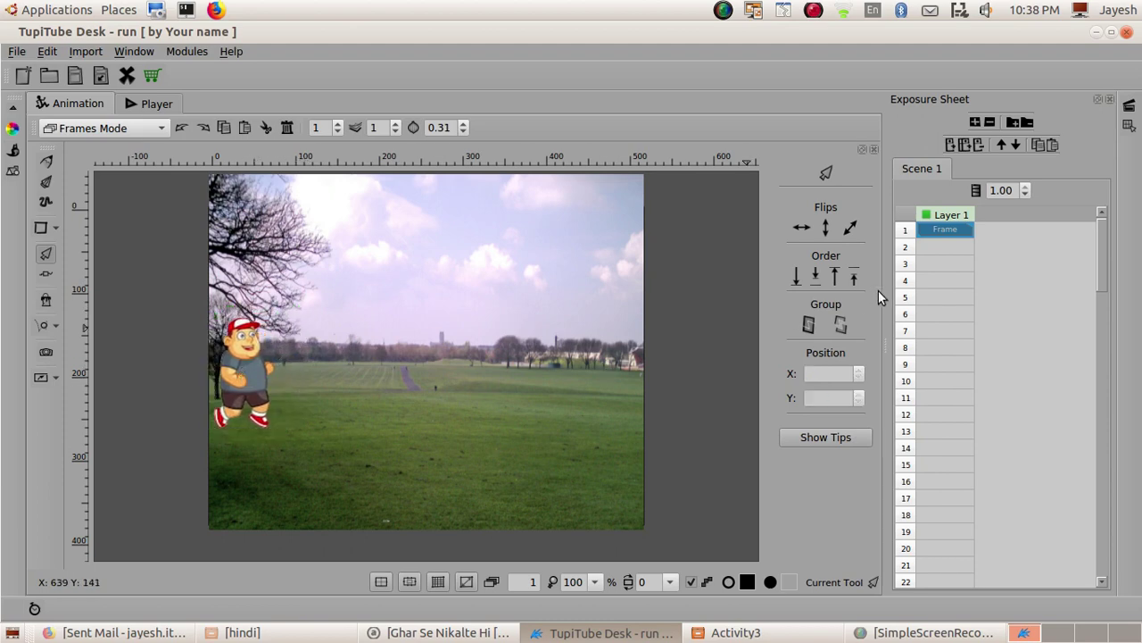
# Add frame 2 to Layer 1 and import the runner bitmap 2.png into it
pyautogui.click(936, 247)
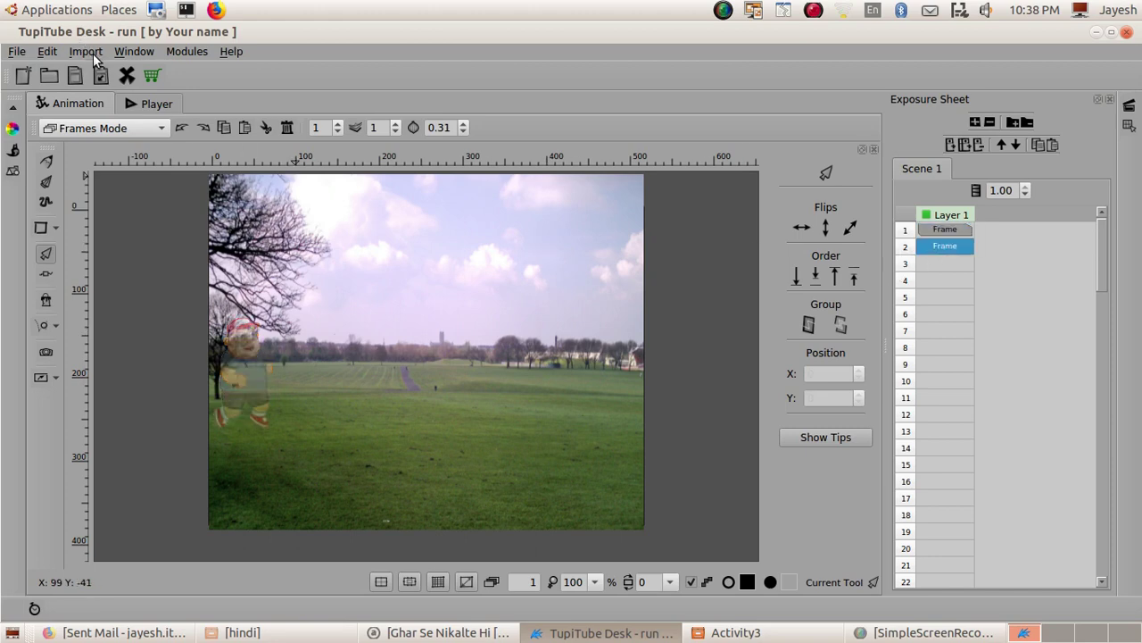
pyautogui.click(94, 56)
pyautogui.click(104, 70)
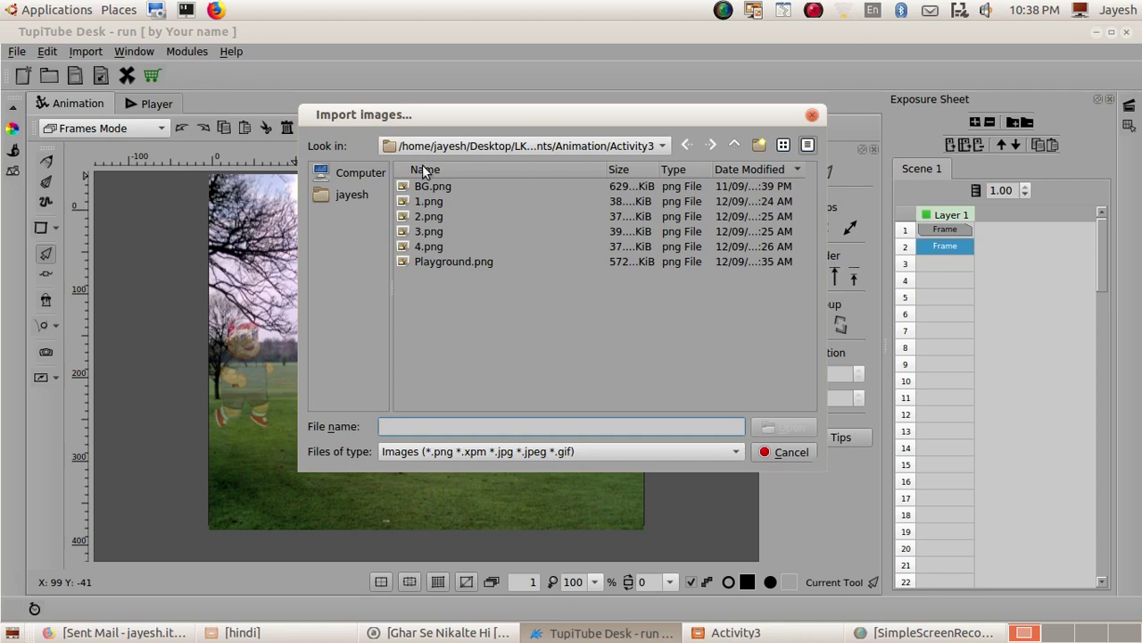
pyautogui.click(434, 217)
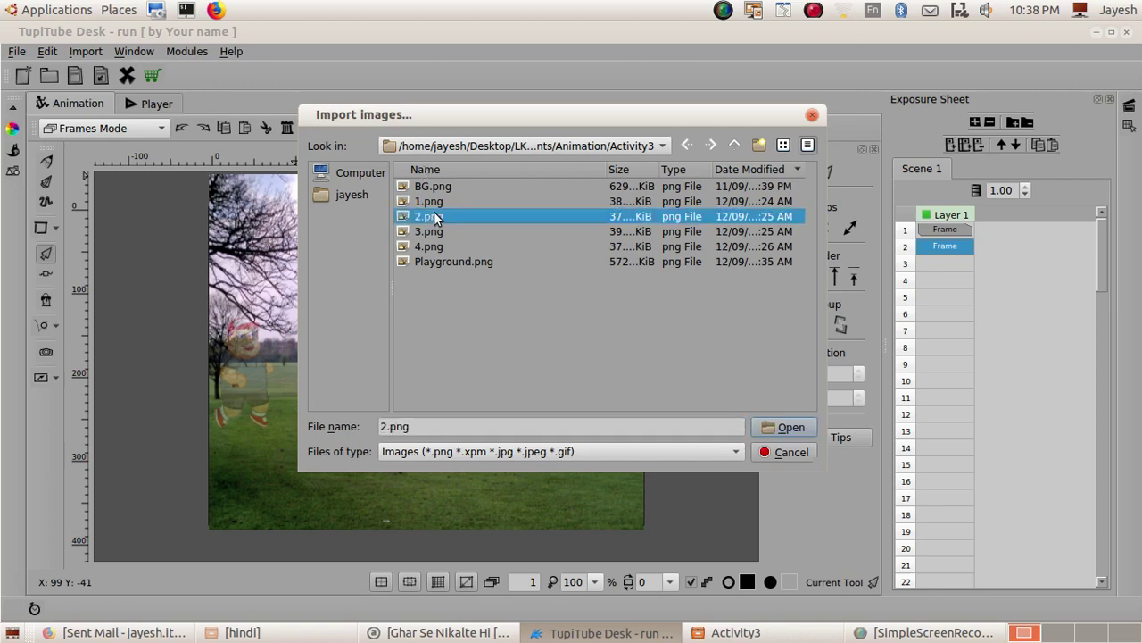
pyautogui.click(768, 425)
# Scale the frame 2 runner down to match the ghosted frame 1 runner and place it slightly ahead to the right
pyautogui.click(434, 393)
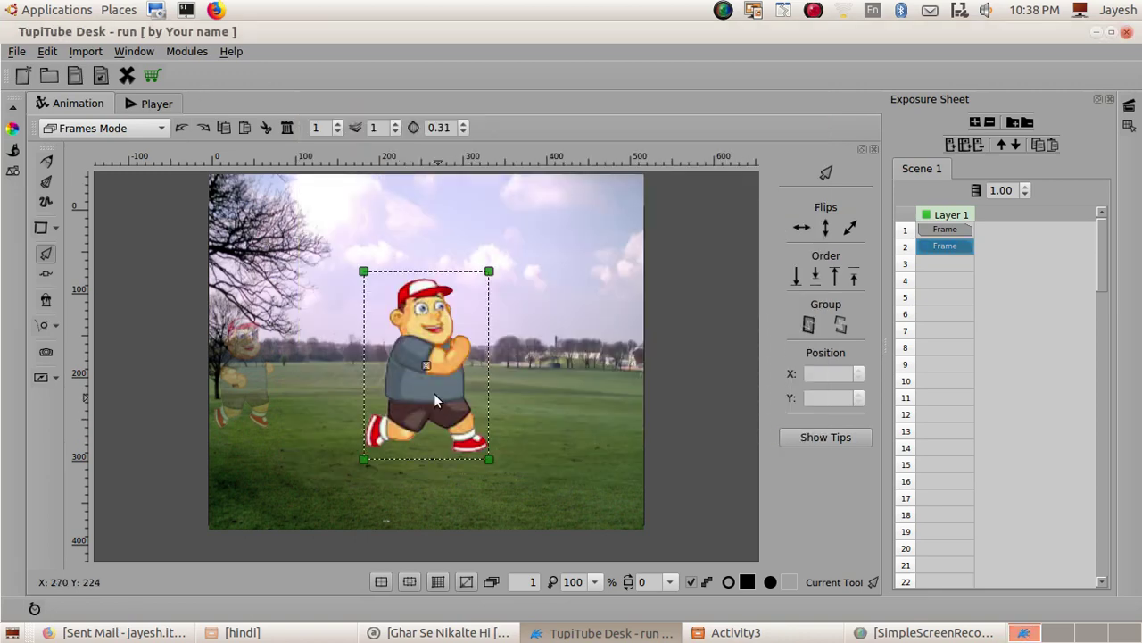
pyautogui.moveTo(488, 278); pyautogui.dragTo(469, 298)
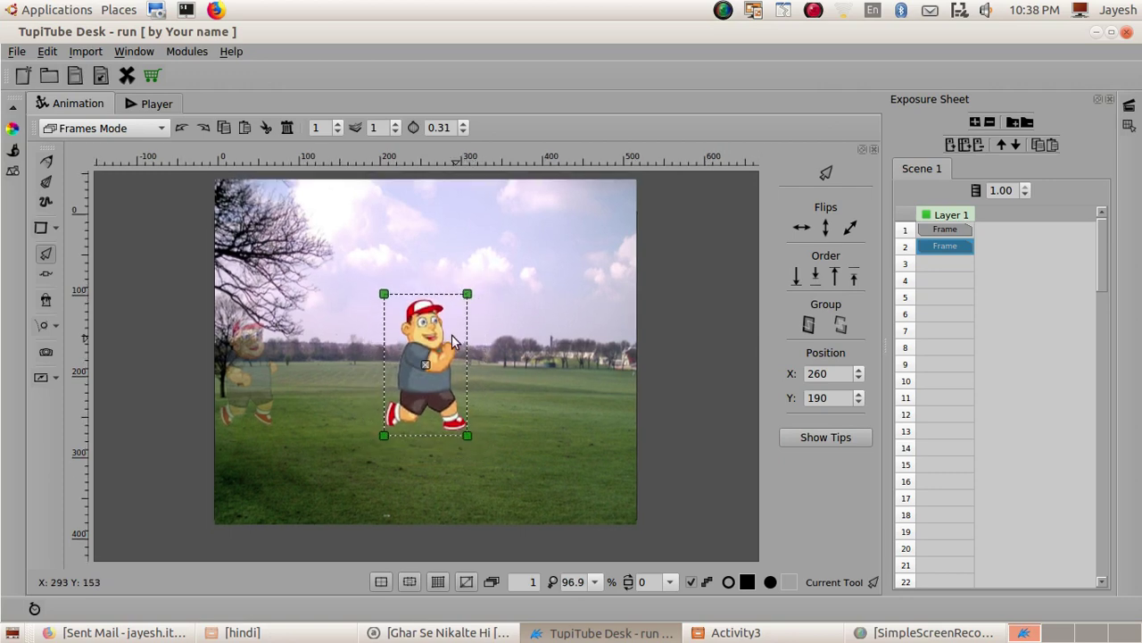
pyautogui.moveTo(426, 369); pyautogui.dragTo(296, 384)
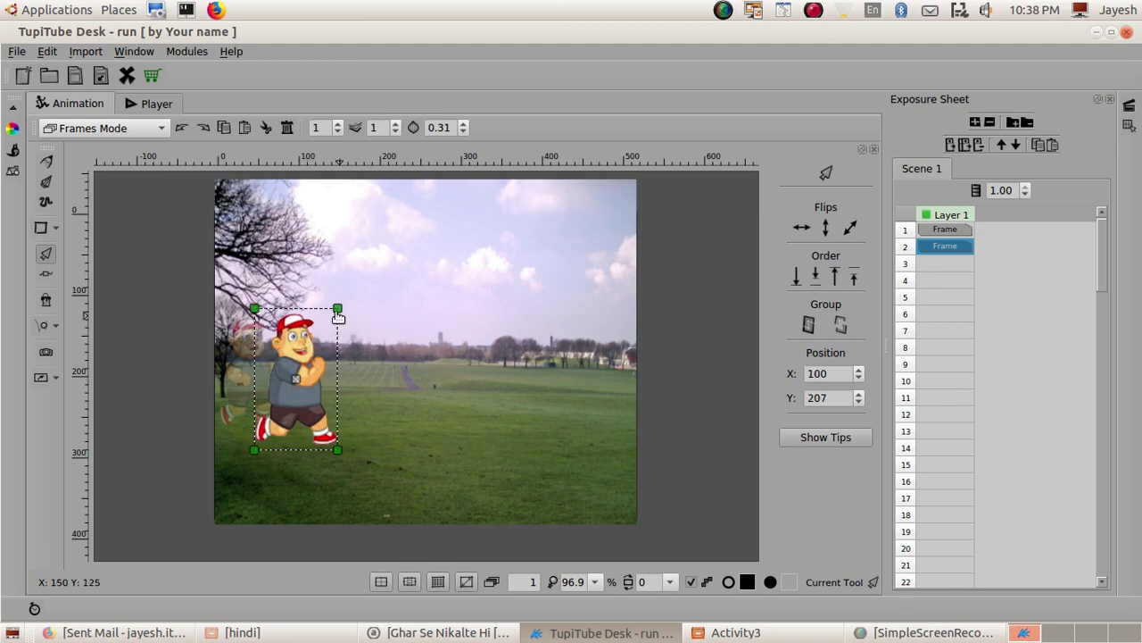
pyautogui.moveTo(337, 309); pyautogui.dragTo(332, 320)
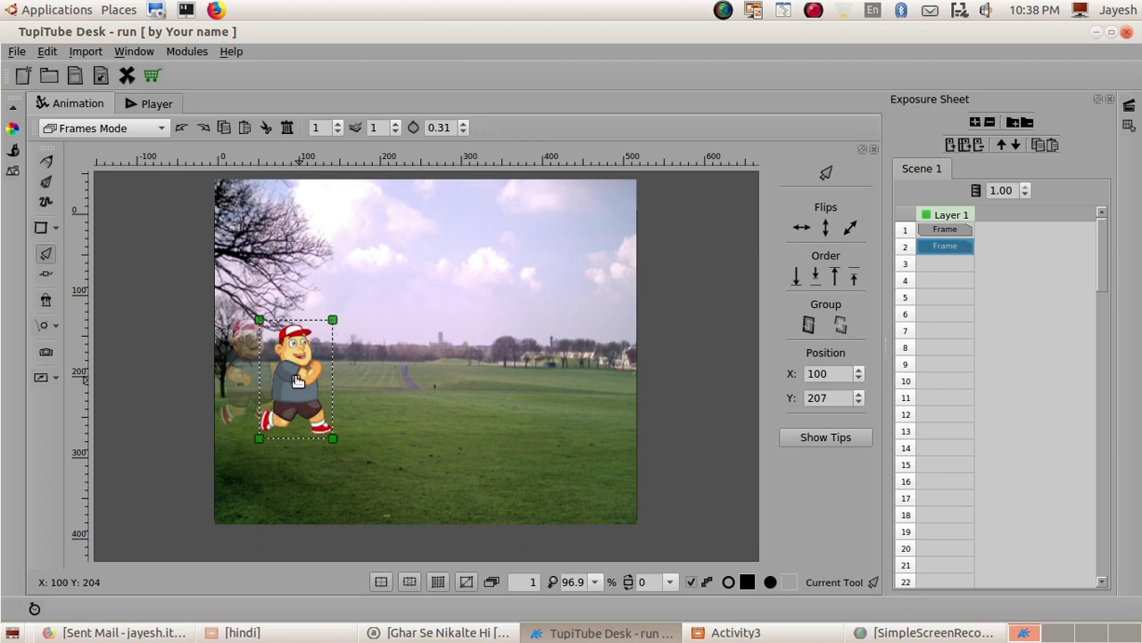
pyautogui.moveTo(296, 381); pyautogui.dragTo(286, 378)
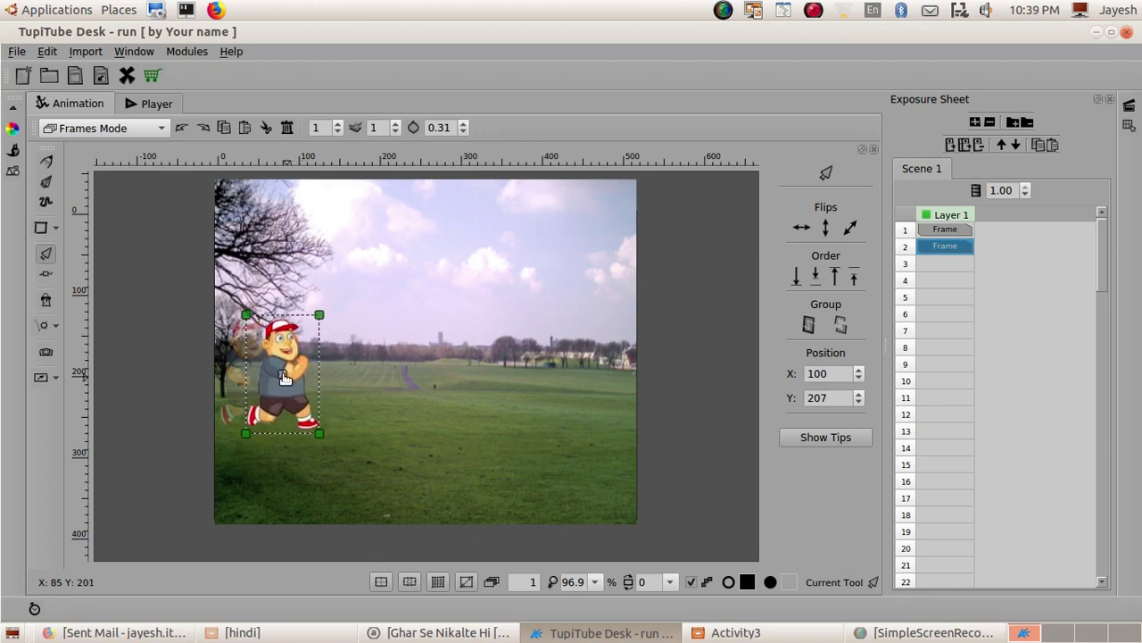
pyautogui.click(413, 379)
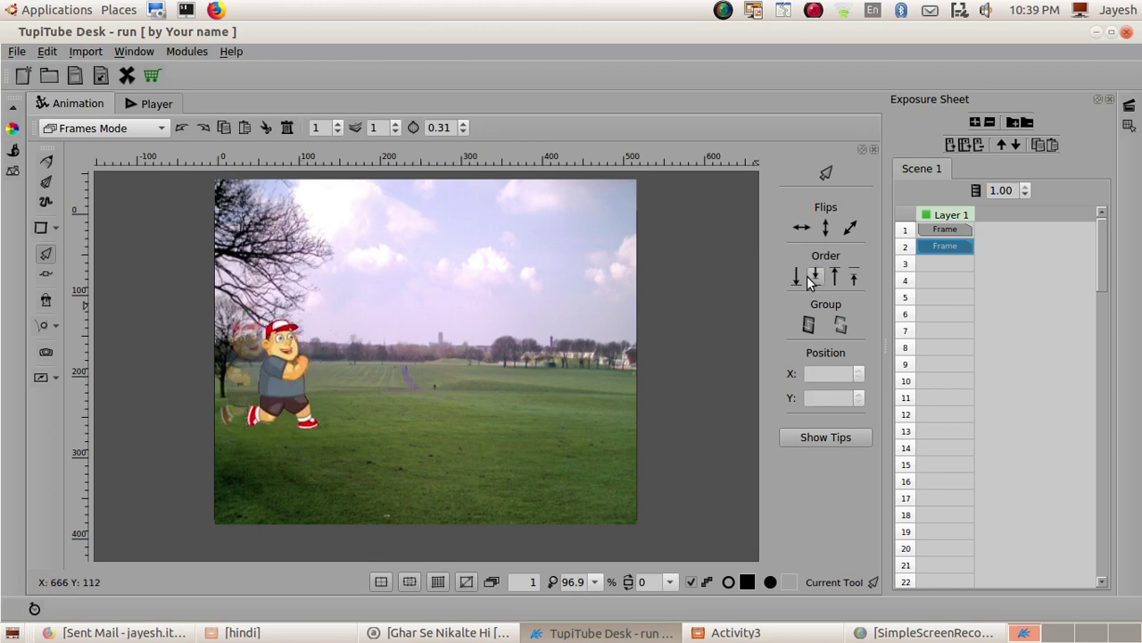
# Add frame 3 to Layer 1 and import the runner bitmap 3.png into it
pyautogui.click(933, 265)
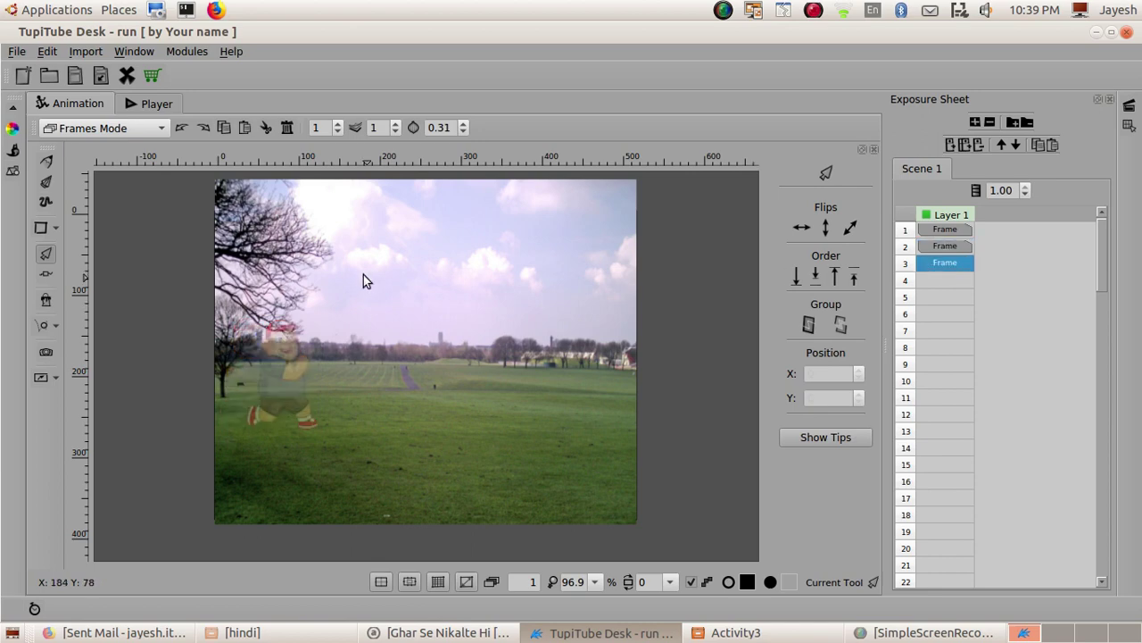
pyautogui.click(86, 52)
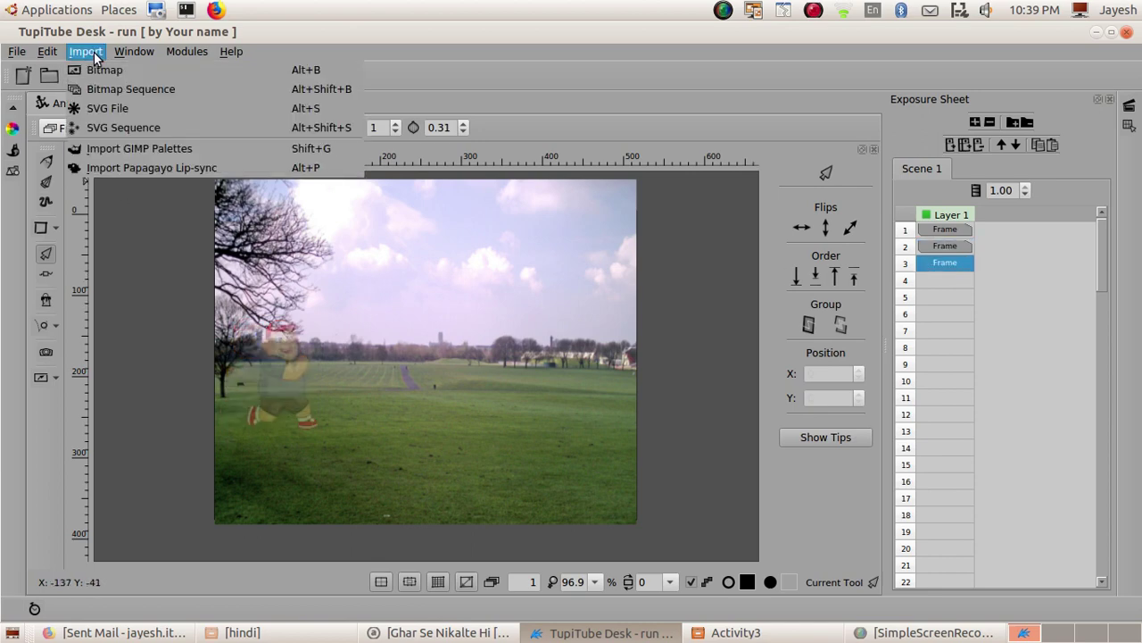
pyautogui.click(105, 70)
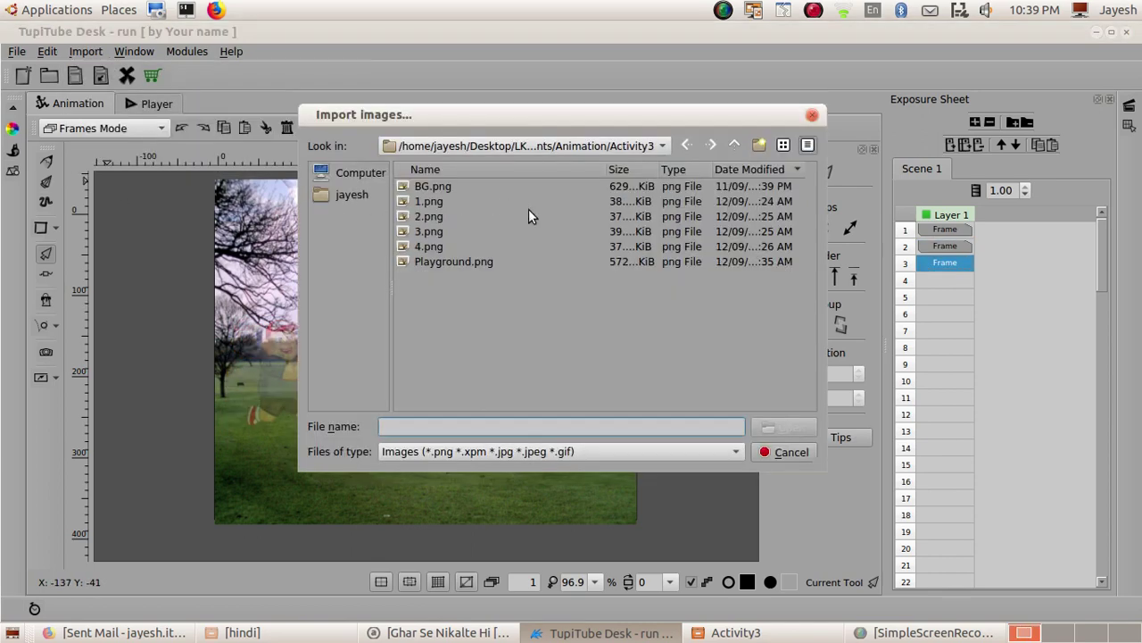
pyautogui.click(445, 232)
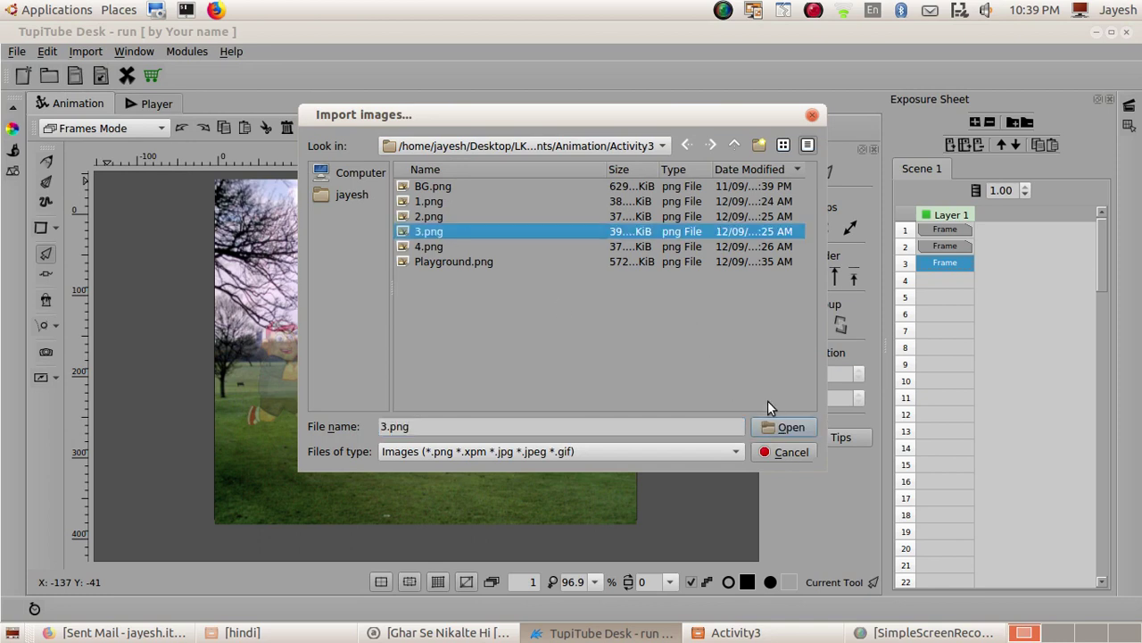
pyautogui.click(784, 427)
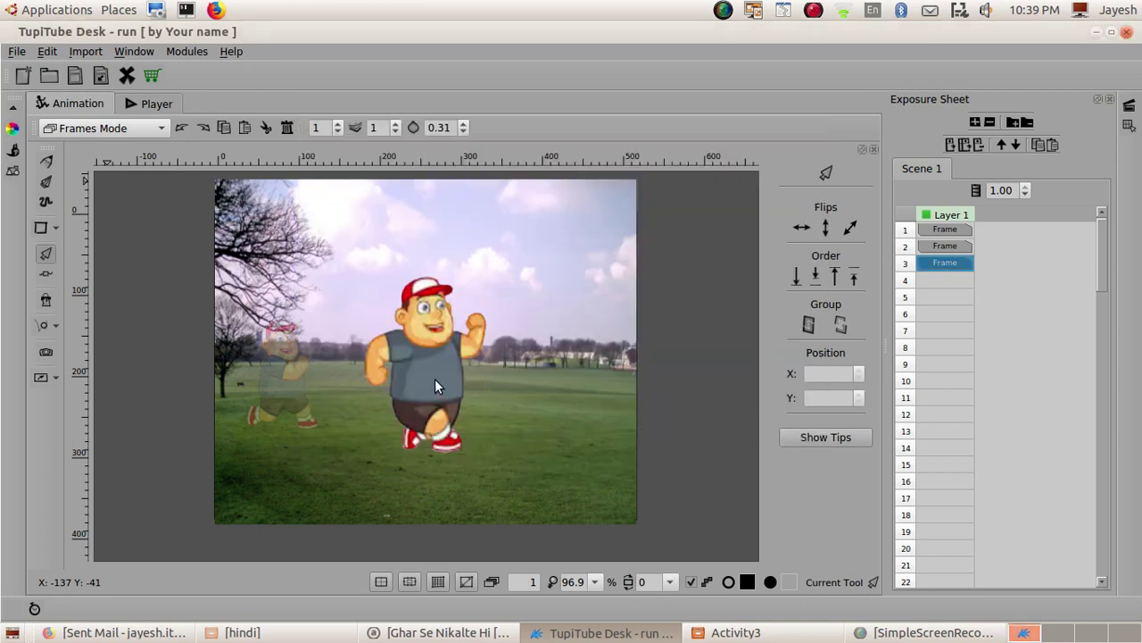
# Scale the frame 3 runner down to about the ghosted frame 2 runner's size, place it slightly ahead to the right, and deselect it
pyautogui.click(434, 379)
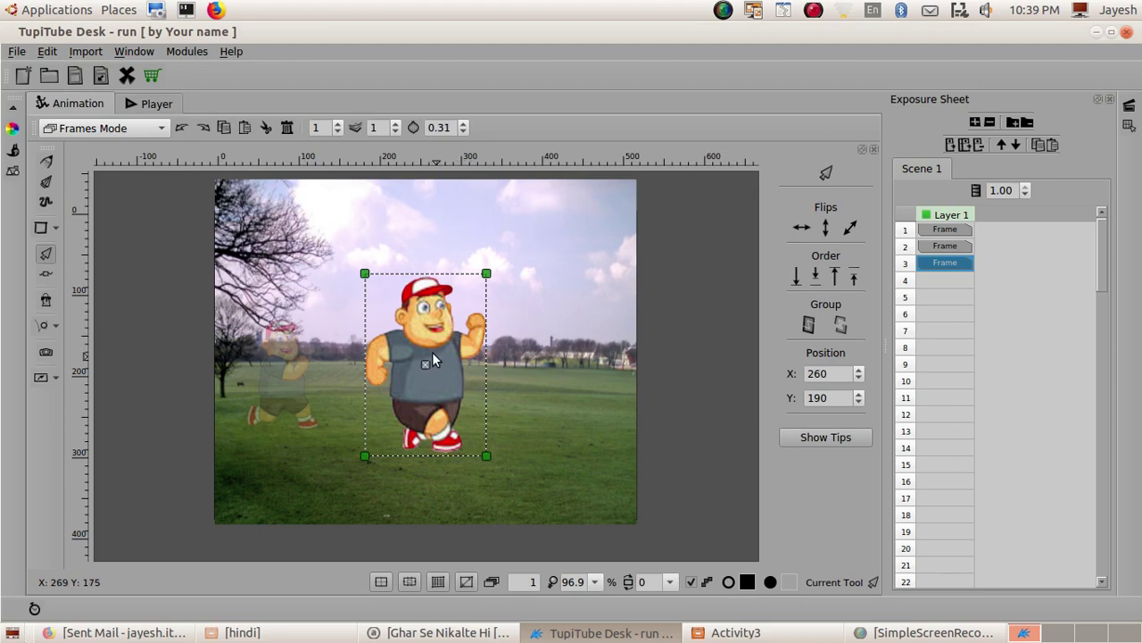
pyautogui.moveTo(428, 366); pyautogui.dragTo(346, 371)
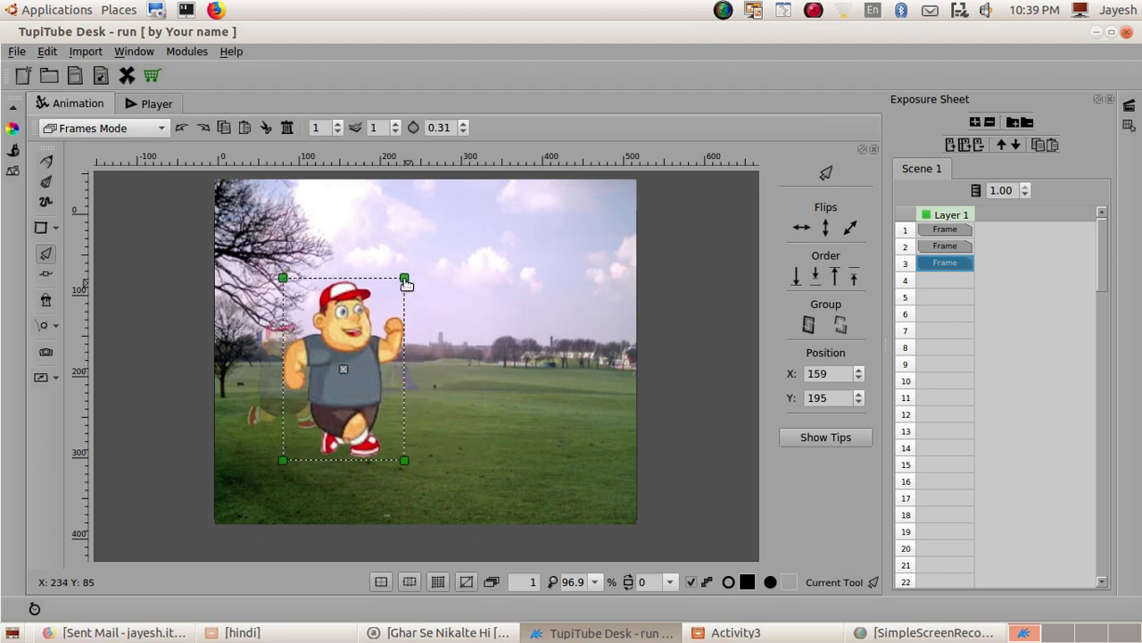
pyautogui.moveTo(403, 278); pyautogui.dragTo(388, 306)
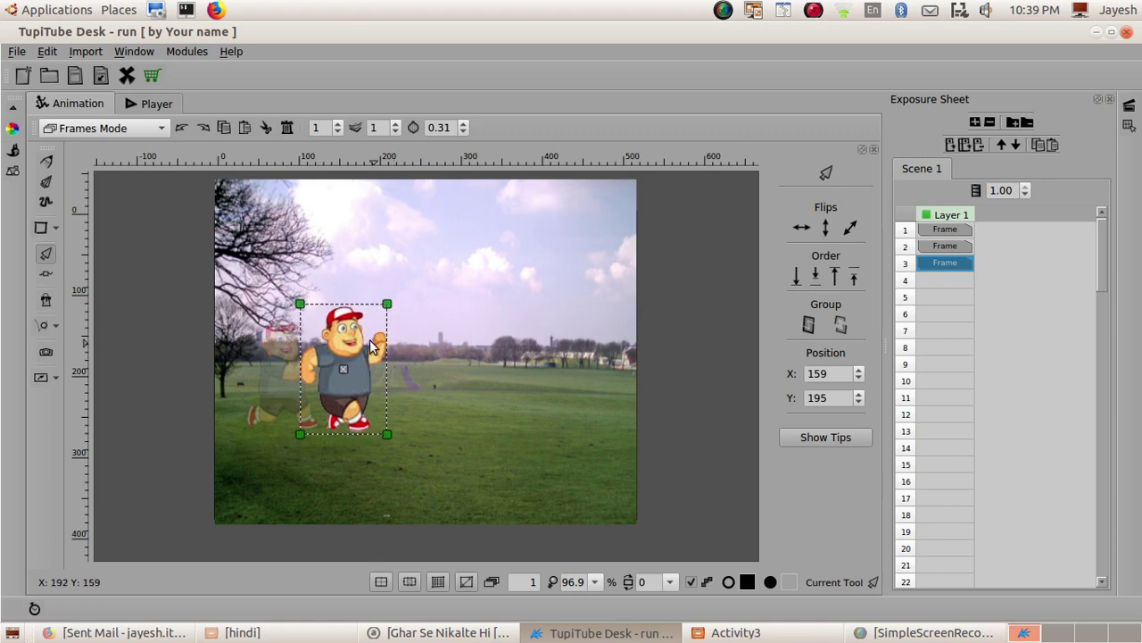
pyautogui.moveTo(346, 373); pyautogui.dragTo(321, 383)
pyautogui.click(376, 380)
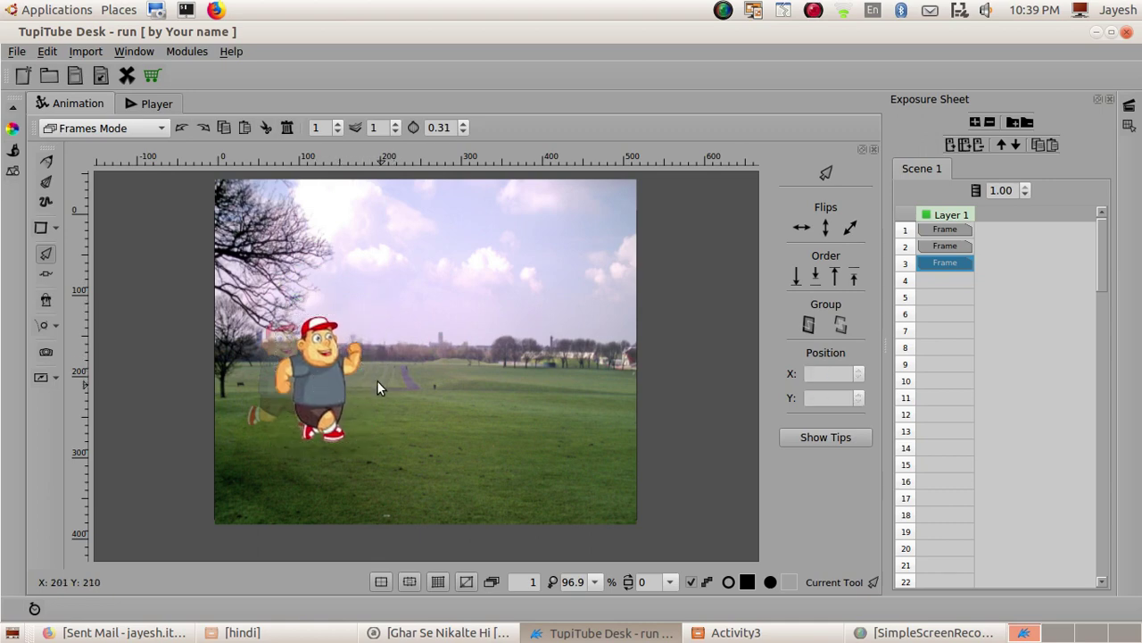
# Add frame 4 to Layer 1 and import the runner bitmap 4.png into it
pyautogui.click(86, 52)
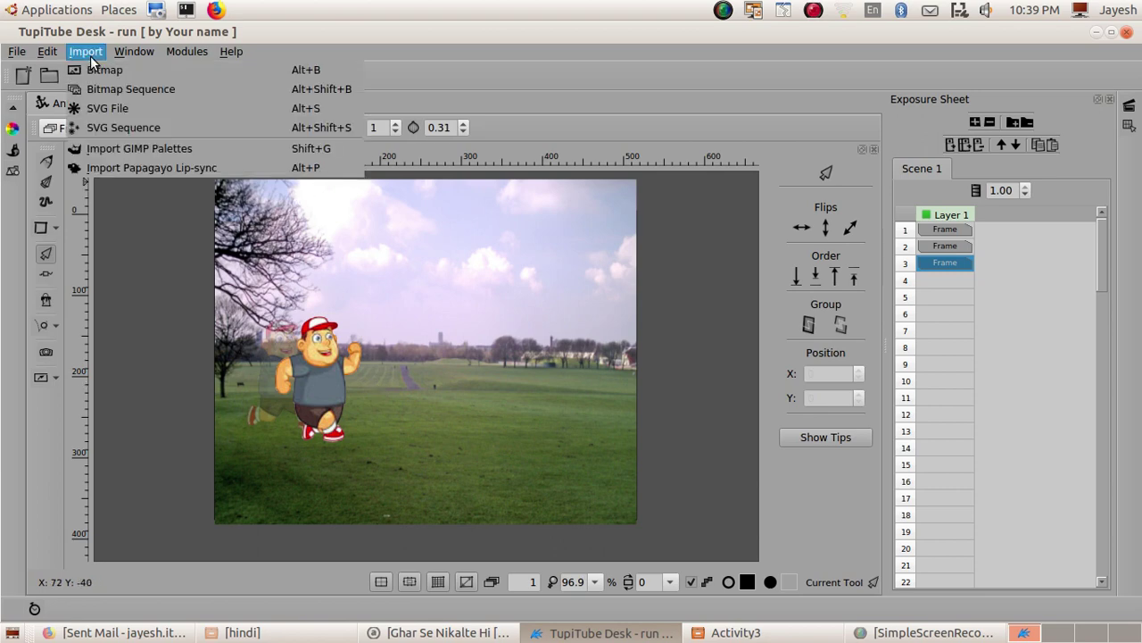
pyautogui.click(957, 280)
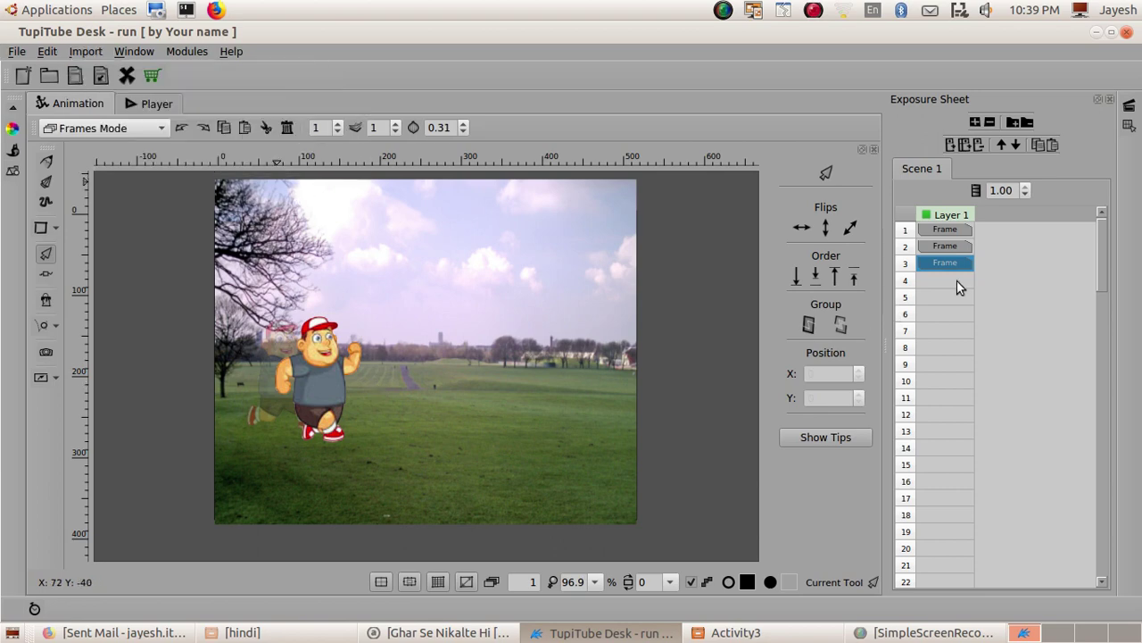
pyautogui.click(956, 280)
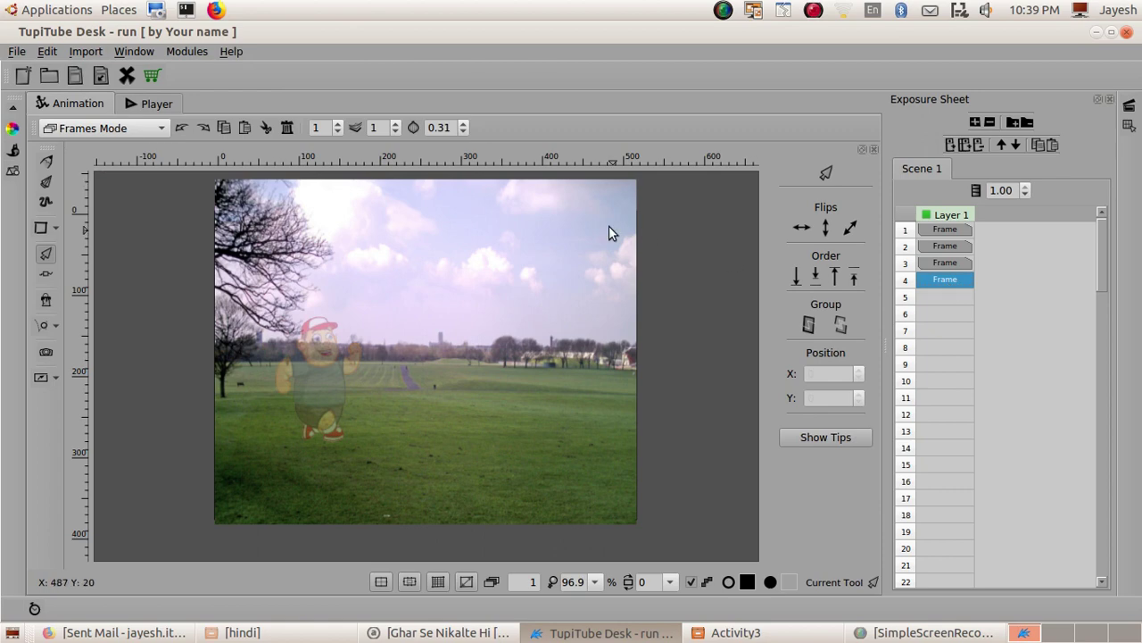
pyautogui.click(85, 52)
pyautogui.click(89, 63)
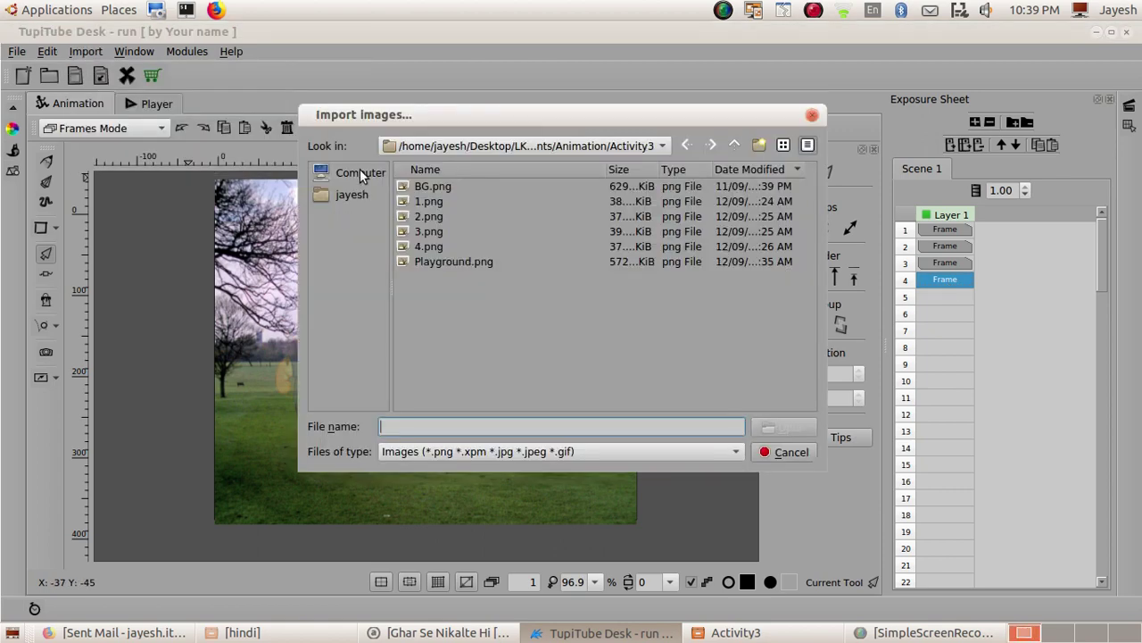
pyautogui.click(436, 247)
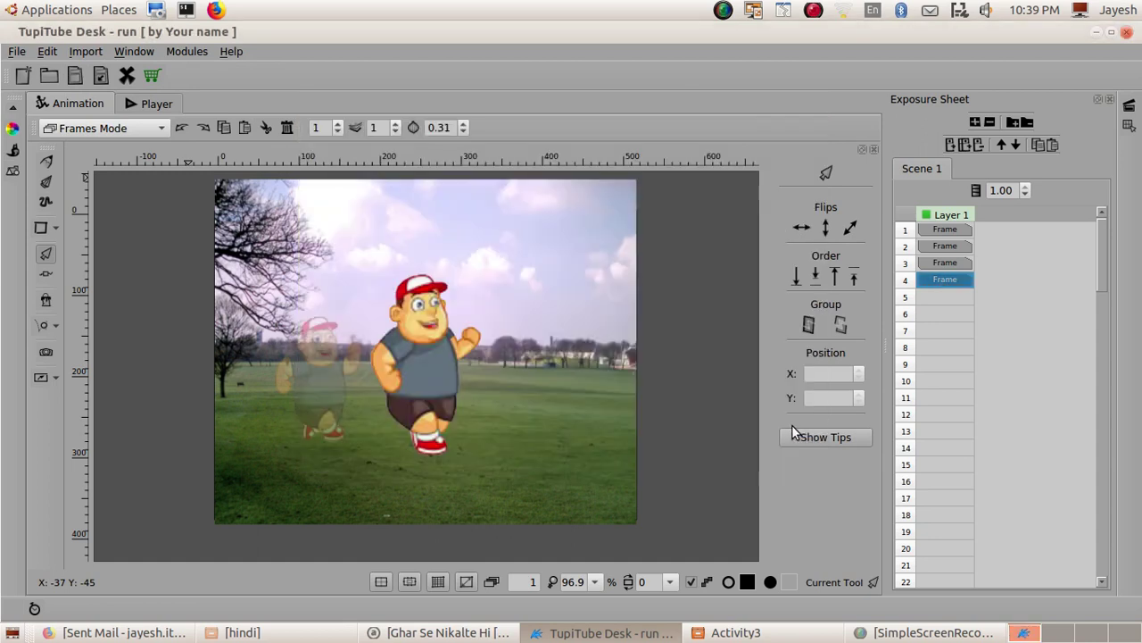
# Shrink the frame 4 runner to slightly larger than the ghosted frame 3 runner, place it just ahead at about X 175, Y 213, and deselect it
pyautogui.click(444, 373)
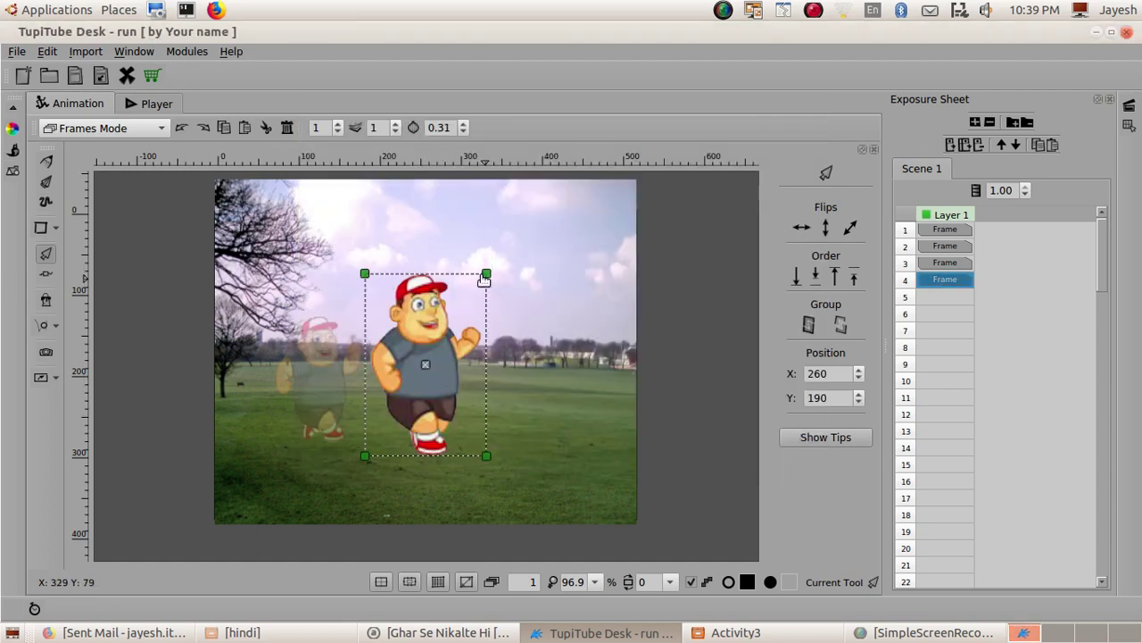
pyautogui.moveTo(486, 273); pyautogui.dragTo(467, 300)
pyautogui.moveTo(428, 369); pyautogui.dragTo(360, 388)
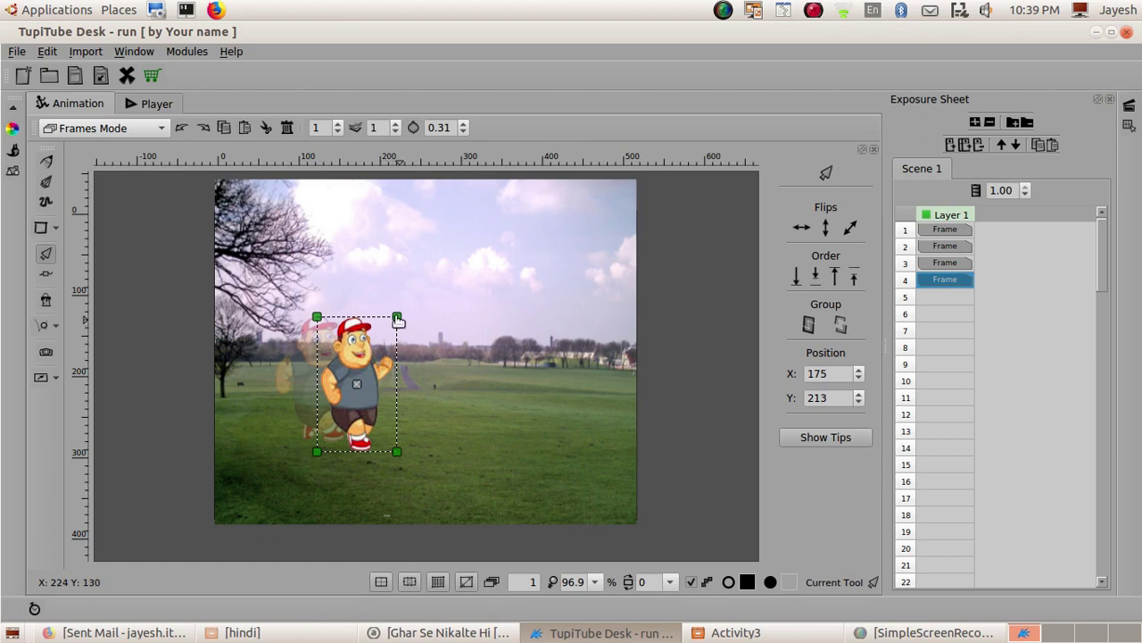
pyautogui.moveTo(398, 319); pyautogui.dragTo(402, 312)
pyautogui.click(427, 356)
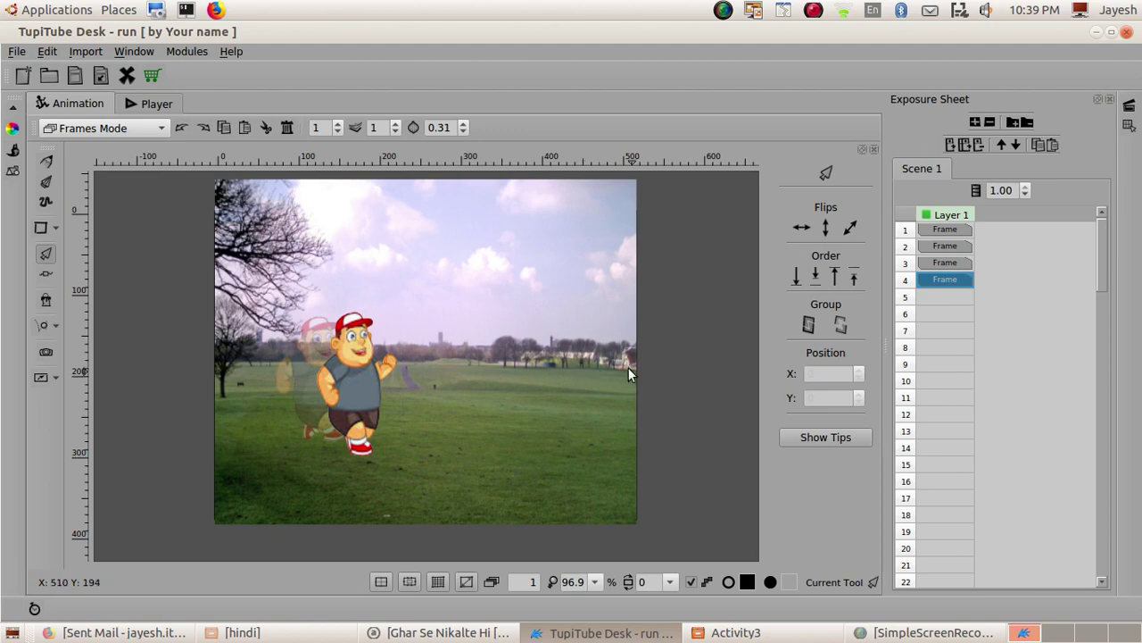
pyautogui.click(925, 233)
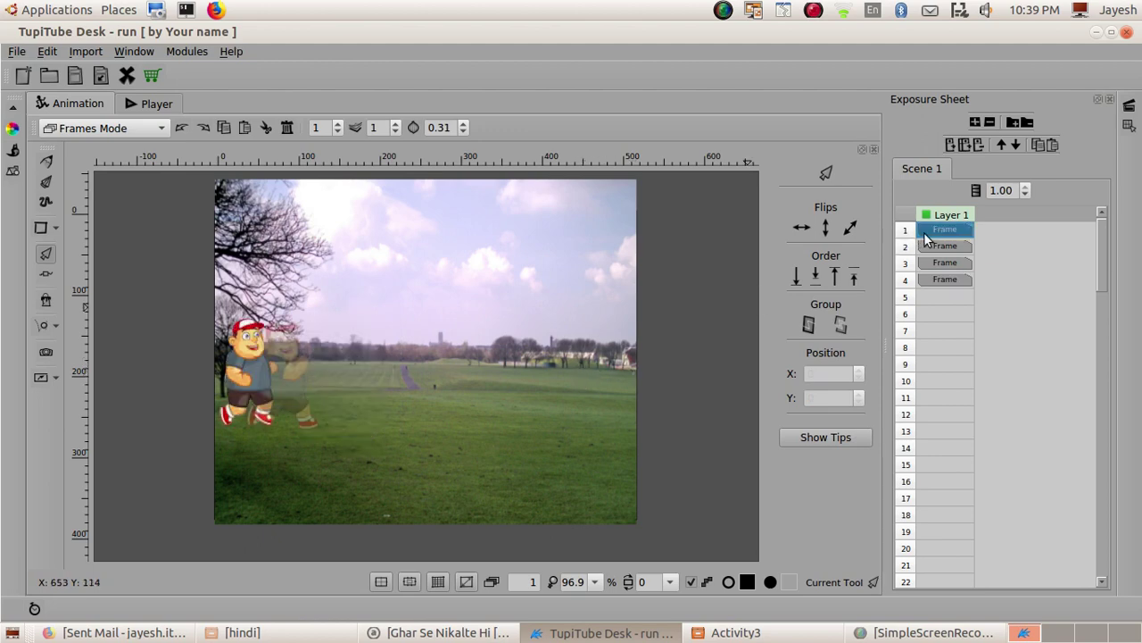
pyautogui.rightClick(925, 237)
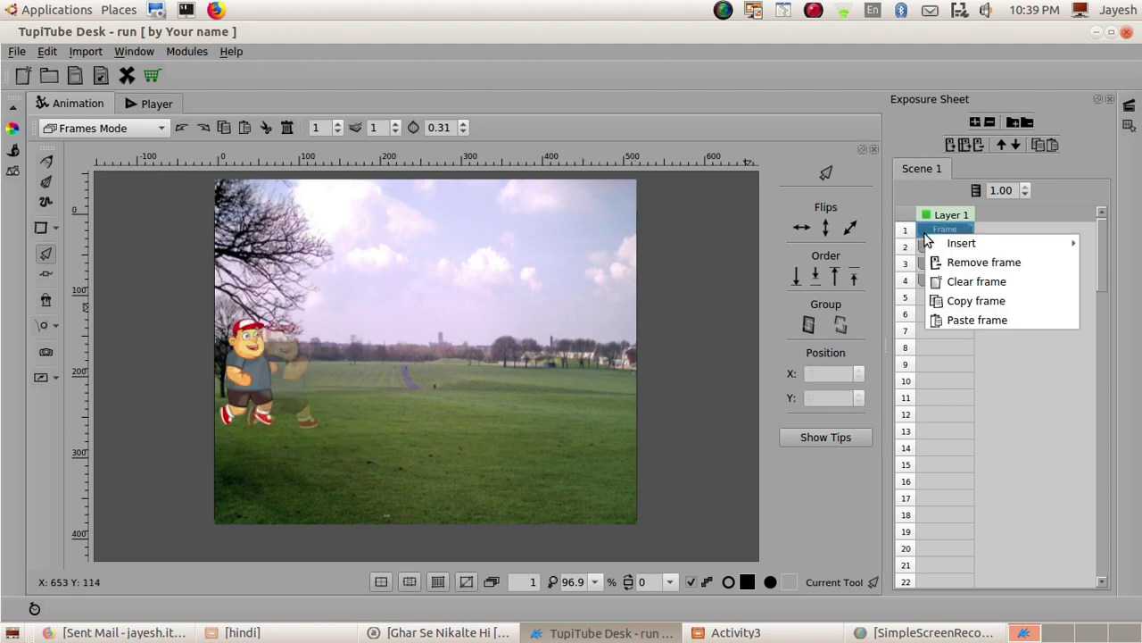
pyautogui.click(1041, 382)
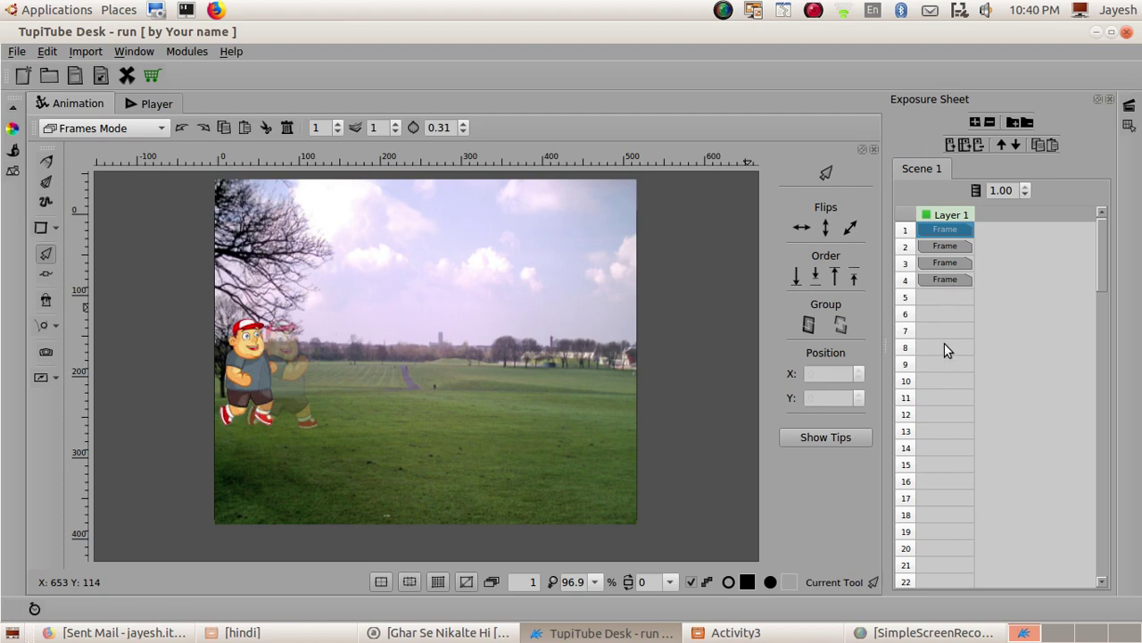
pyautogui.click(1003, 310)
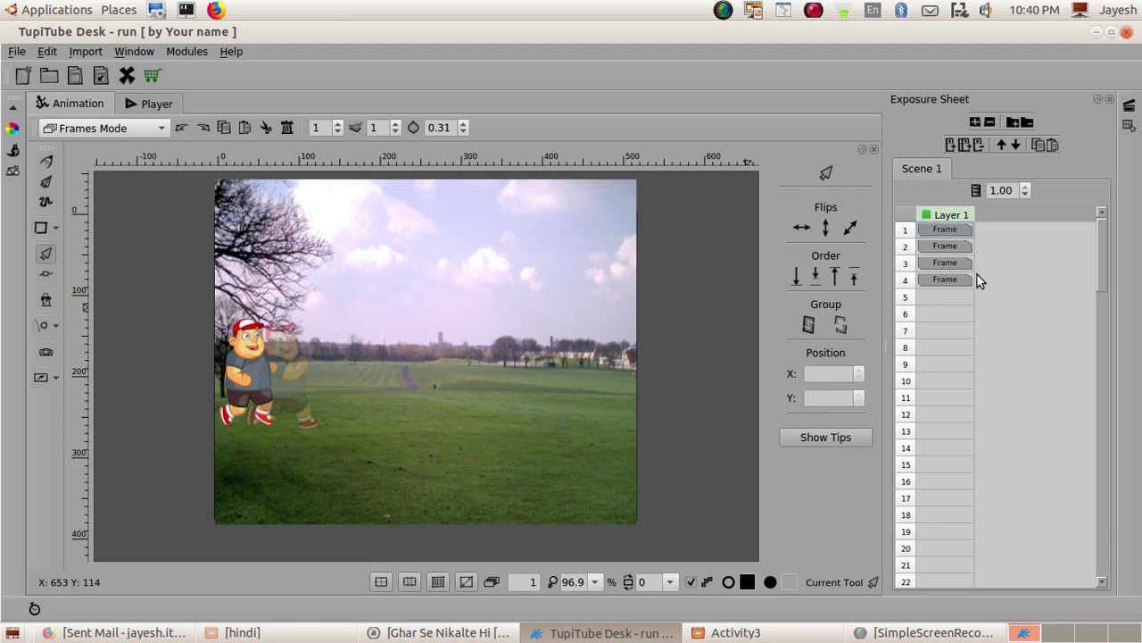
# Copy frames 1 to 4 of Layer 1 and paste them starting at frame 5
pyautogui.click(955, 228)
pyautogui.keyDown('shift'); pyautogui.click(945, 278); pyautogui.keyUp('shift')
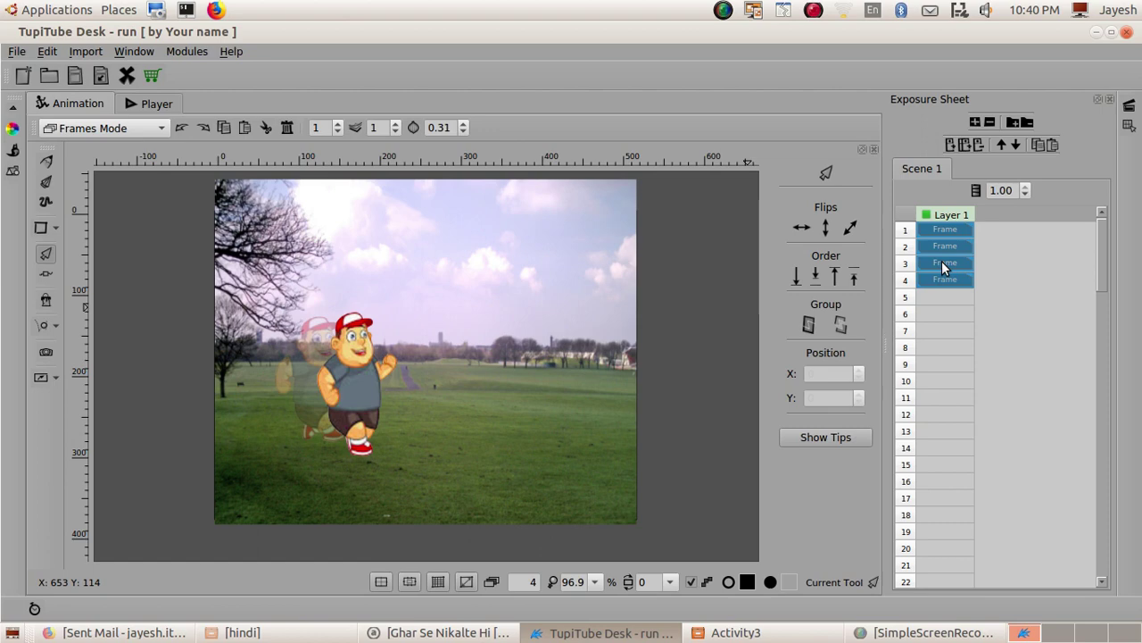
pyautogui.click(939, 297)
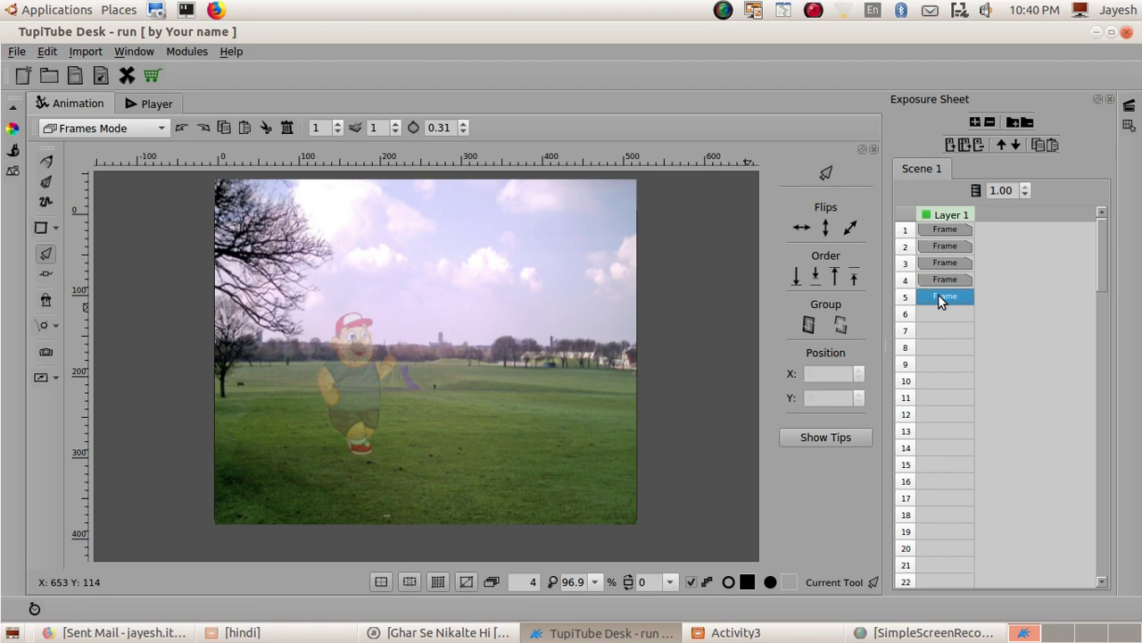
pyautogui.hotkey('ctrl', 'v')
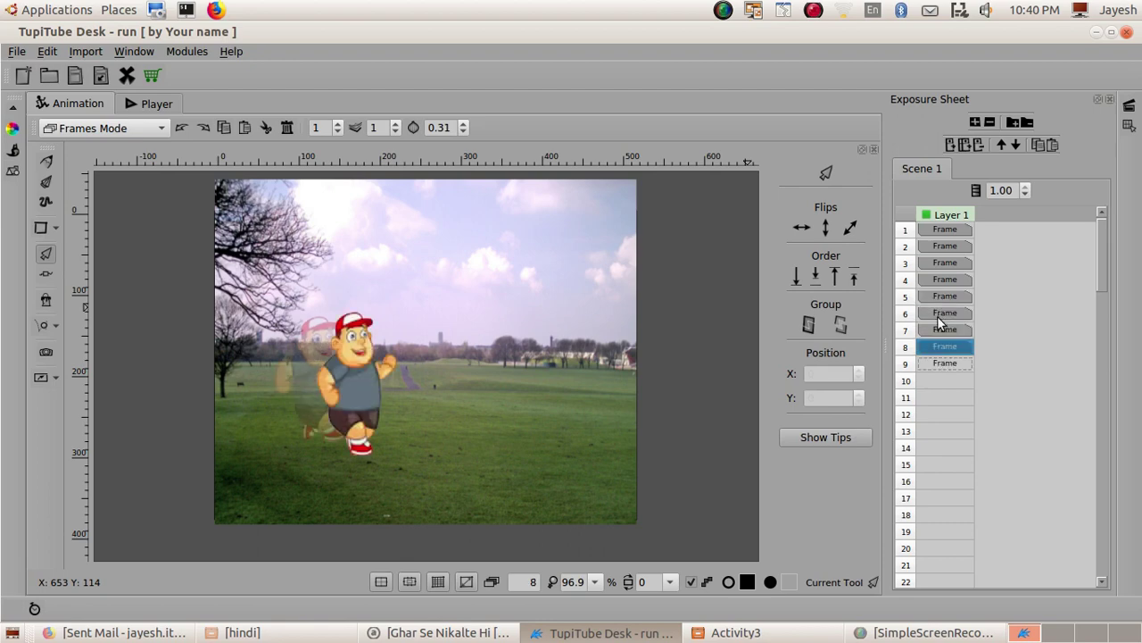
# Remove the extra empty frame 9 from Layer 1
pyautogui.click(936, 367)
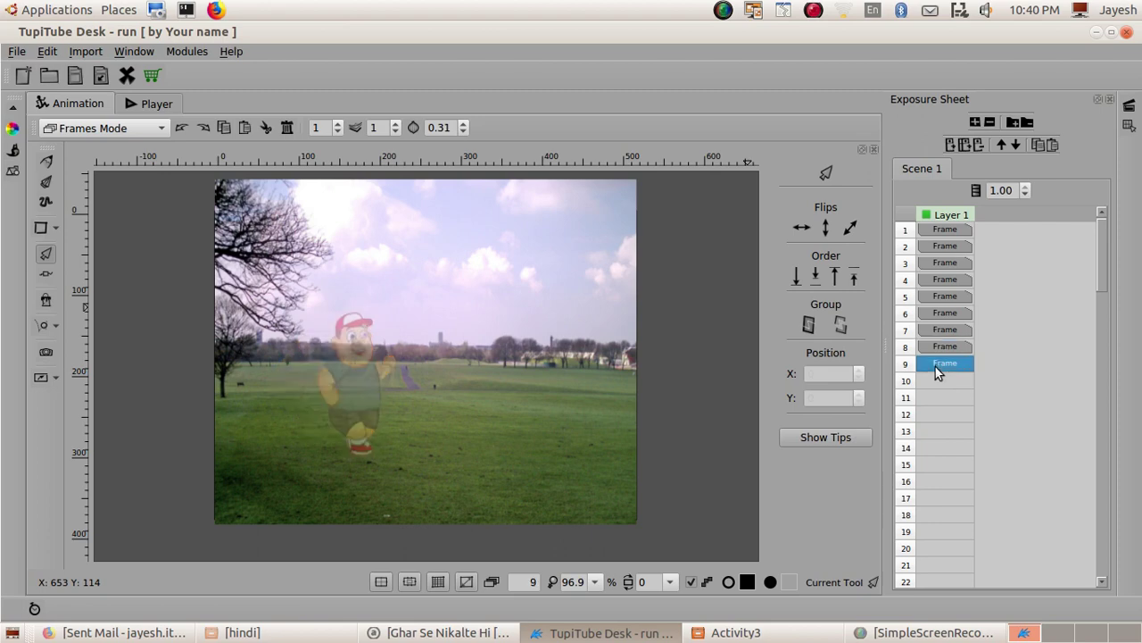
pyautogui.press('Delete')
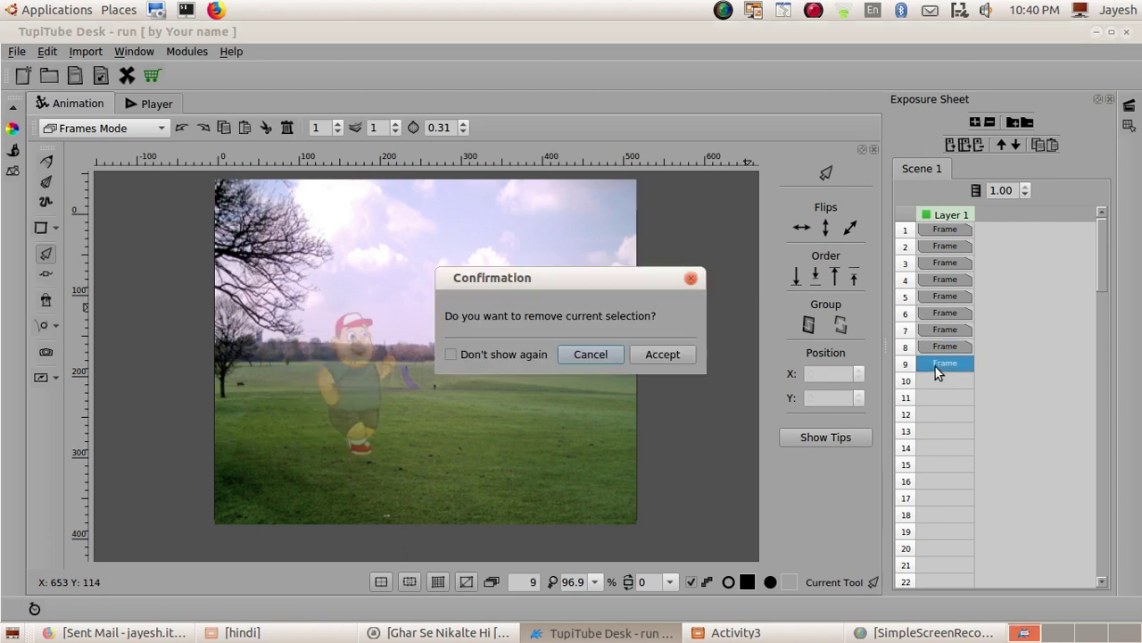
pyautogui.click(675, 357)
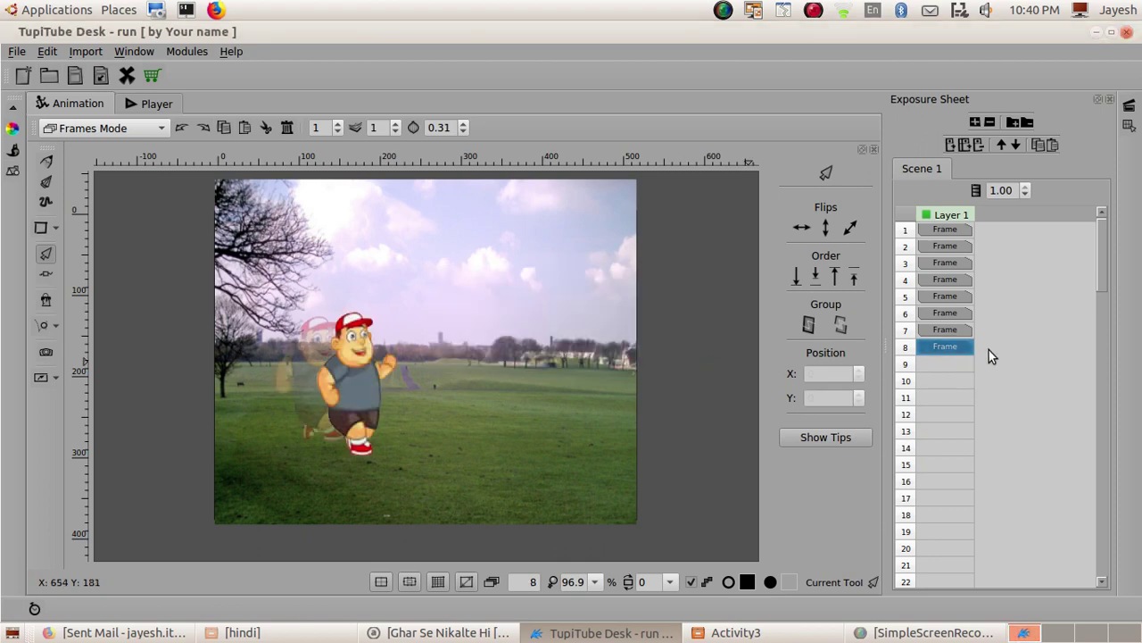
# Move the frame 5 runner just ahead of the ghosted frame 4 runner, enlarge it to a matching size, and deselect it
pyautogui.click(932, 298)
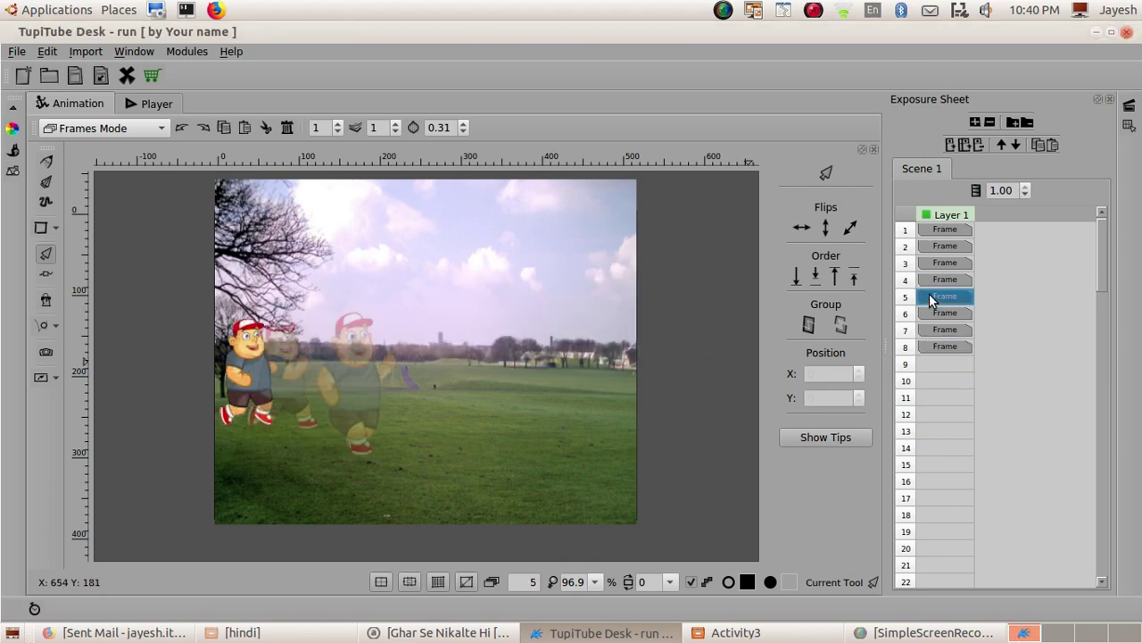
pyautogui.click(243, 369)
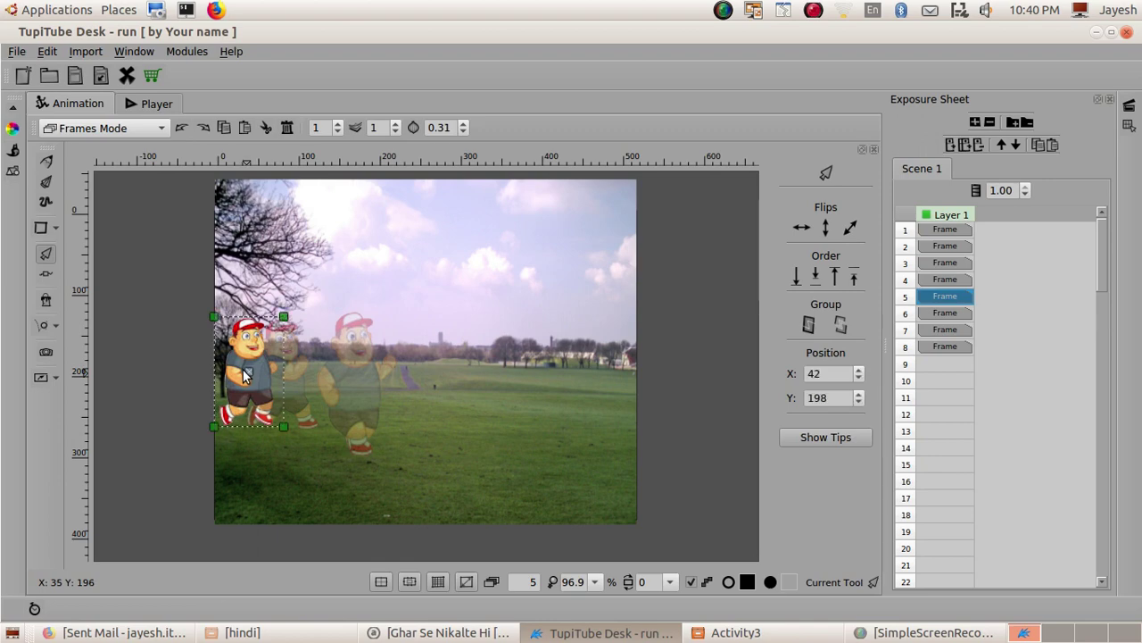
pyautogui.moveTo(250, 373); pyautogui.dragTo(382, 393)
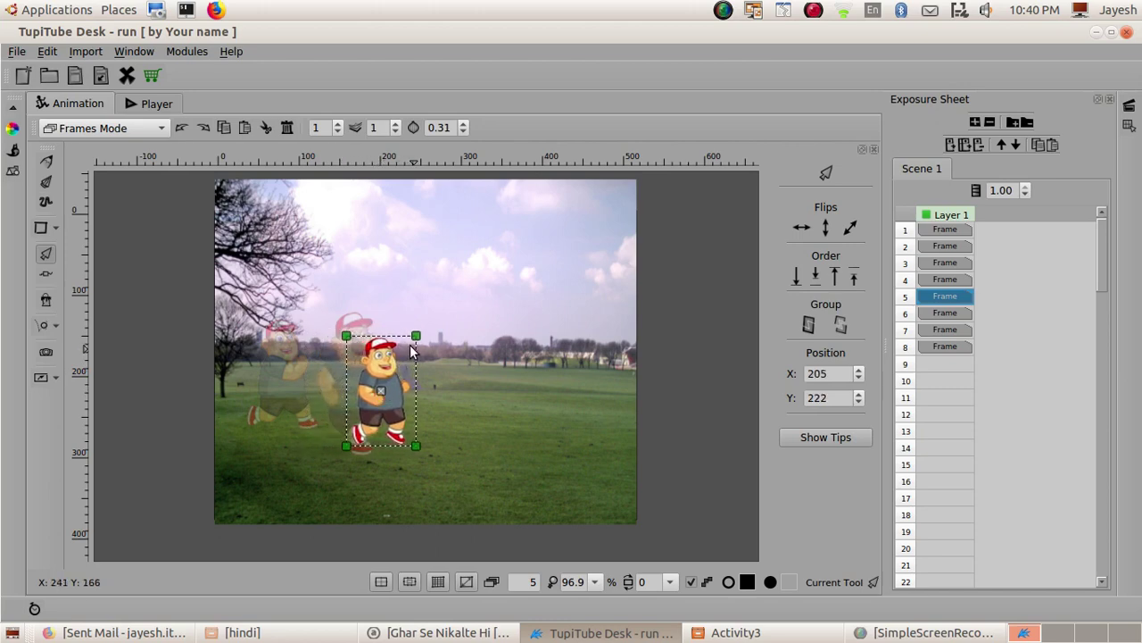
pyautogui.moveTo(411, 340); pyautogui.dragTo(430, 324)
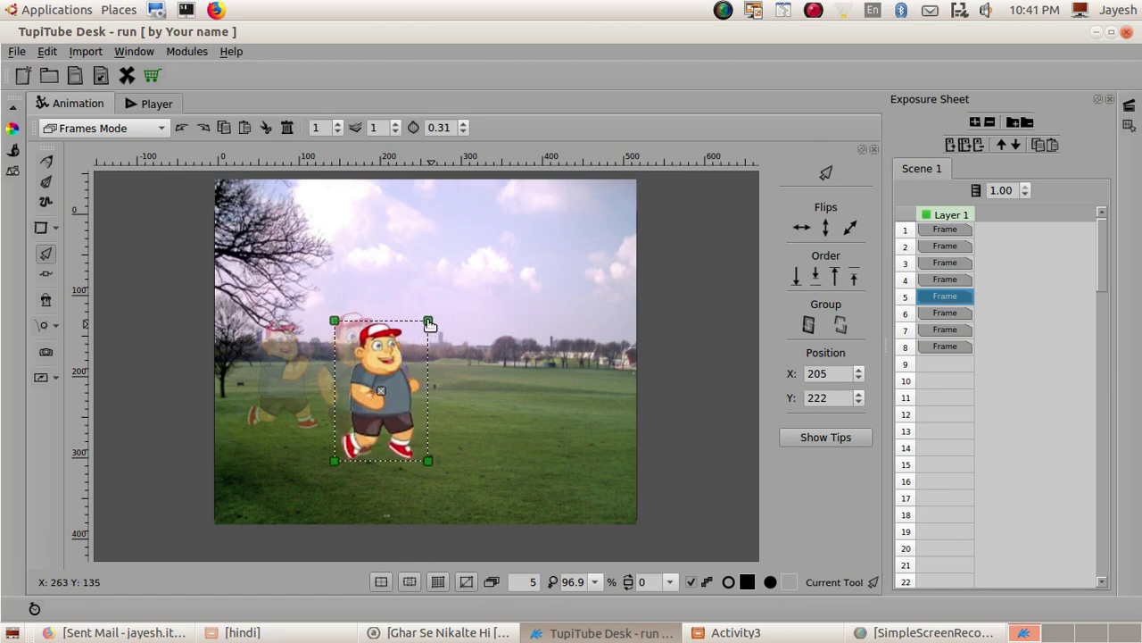
pyautogui.moveTo(382, 394); pyautogui.dragTo(392, 388)
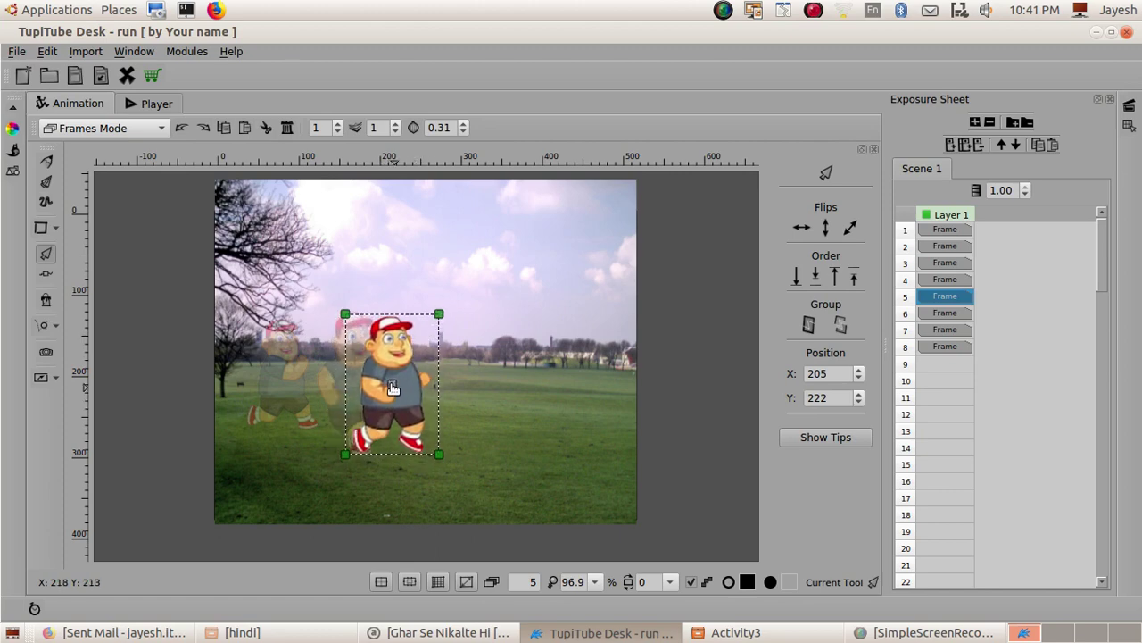
pyautogui.click(465, 403)
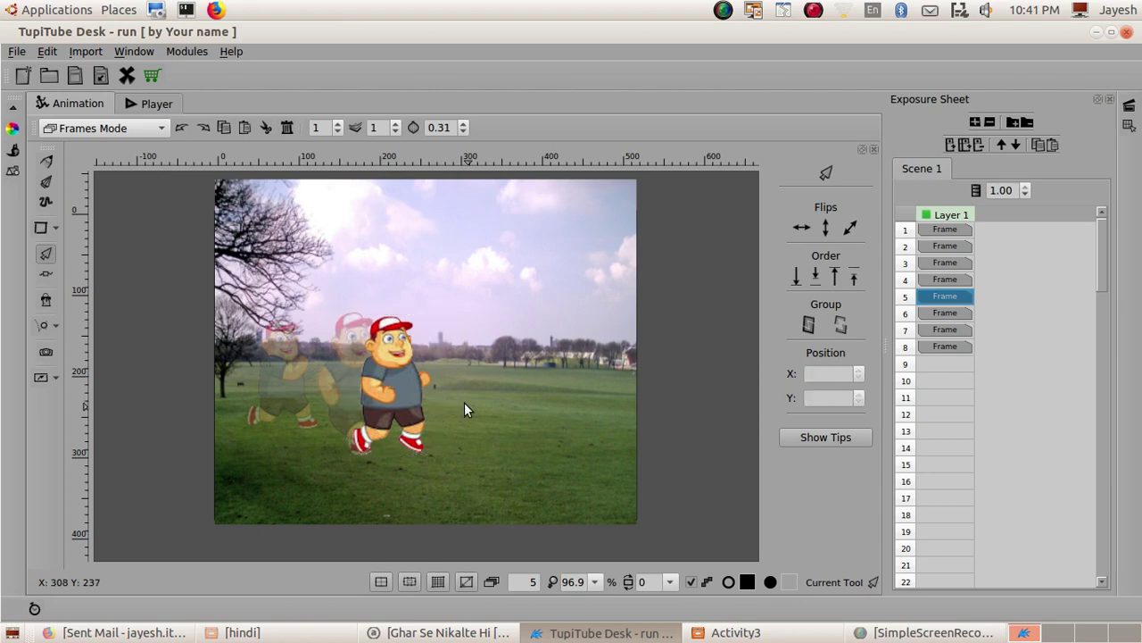
# Move the frame 6 runner just ahead of the ghosted frame 5 runner, to about X 251, Y 217, enlarge it to match, and deselect it
pyautogui.click(924, 313)
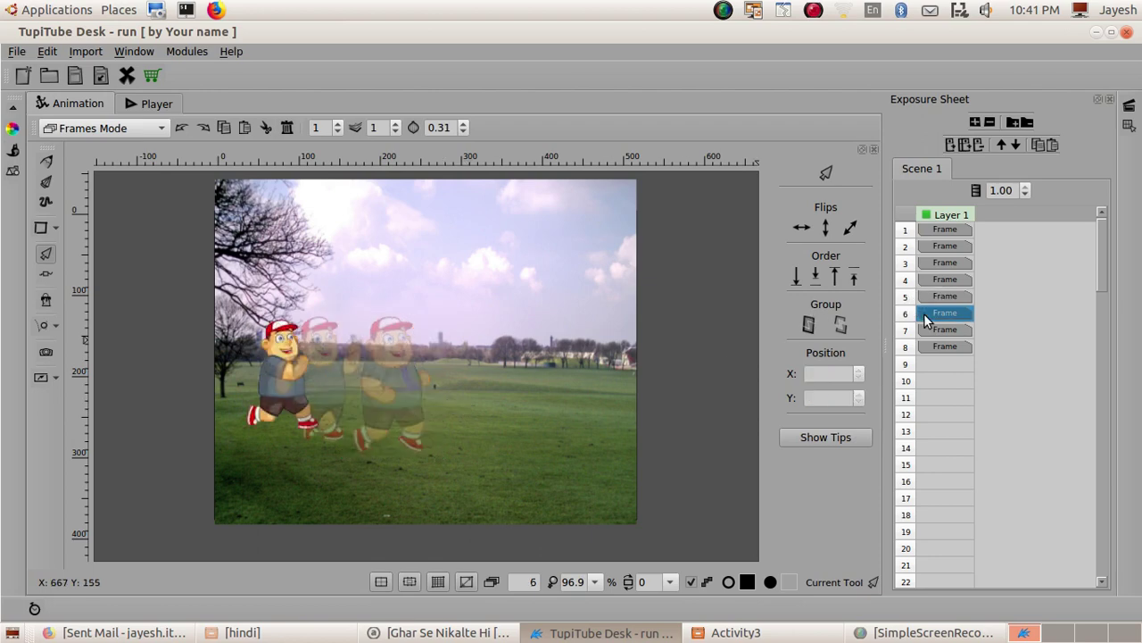
pyautogui.click(286, 374)
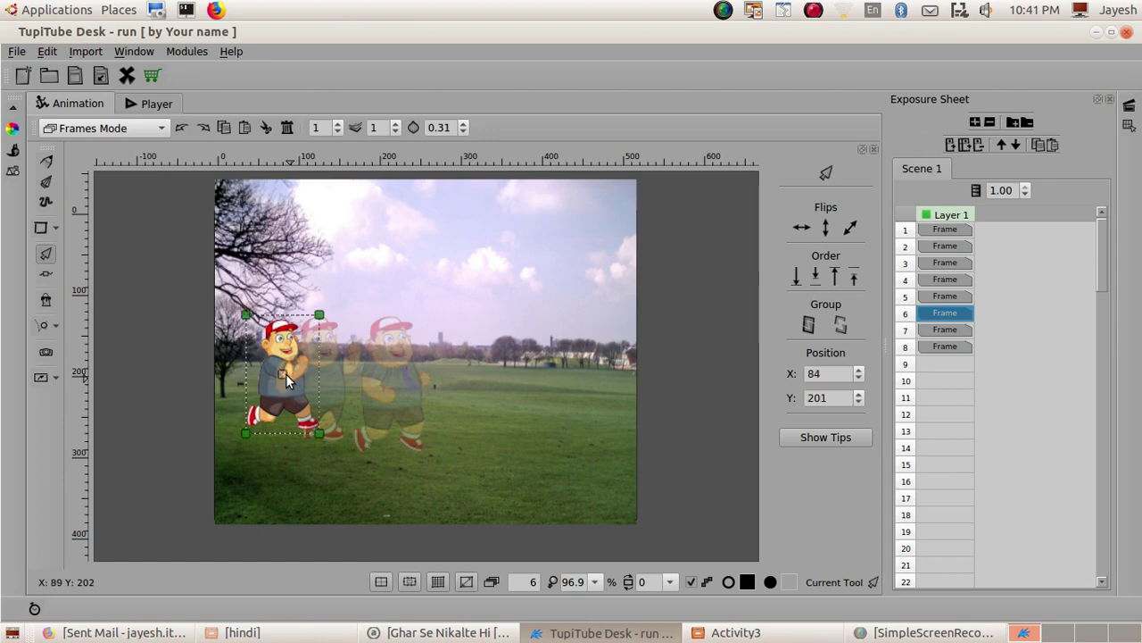
pyautogui.moveTo(283, 379); pyautogui.dragTo(418, 390)
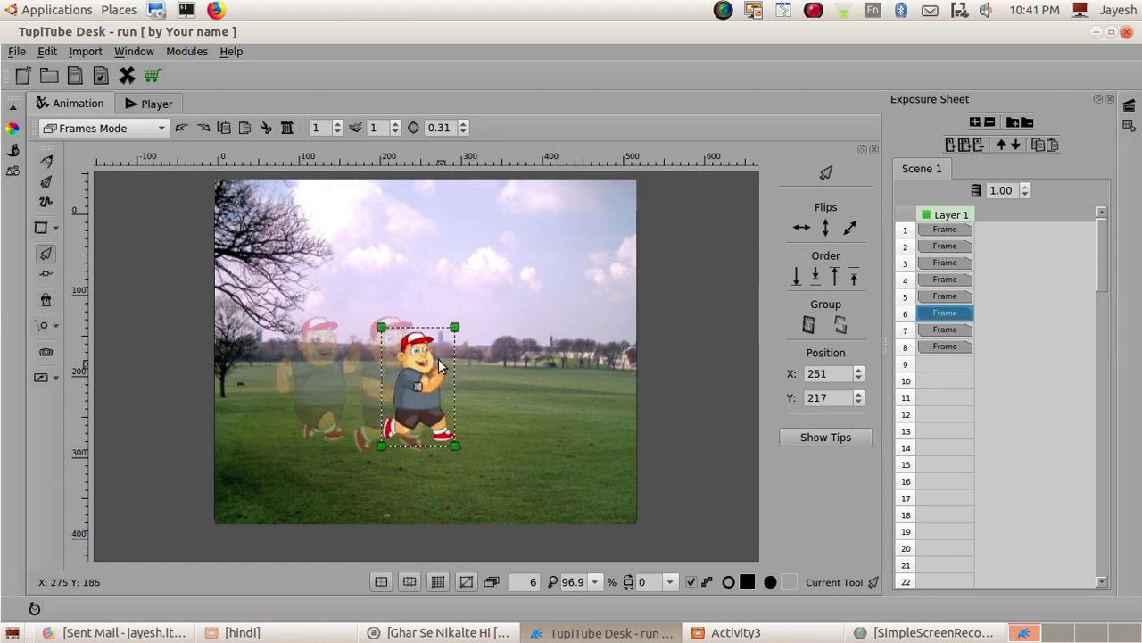
pyautogui.moveTo(456, 332); pyautogui.dragTo(465, 317)
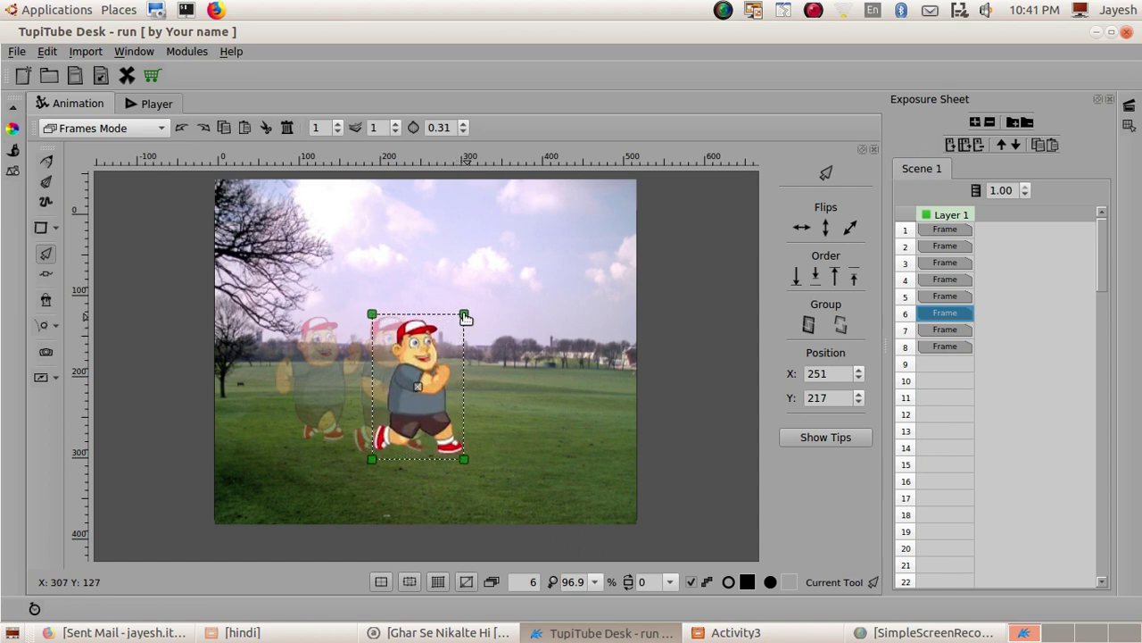
pyautogui.click(495, 380)
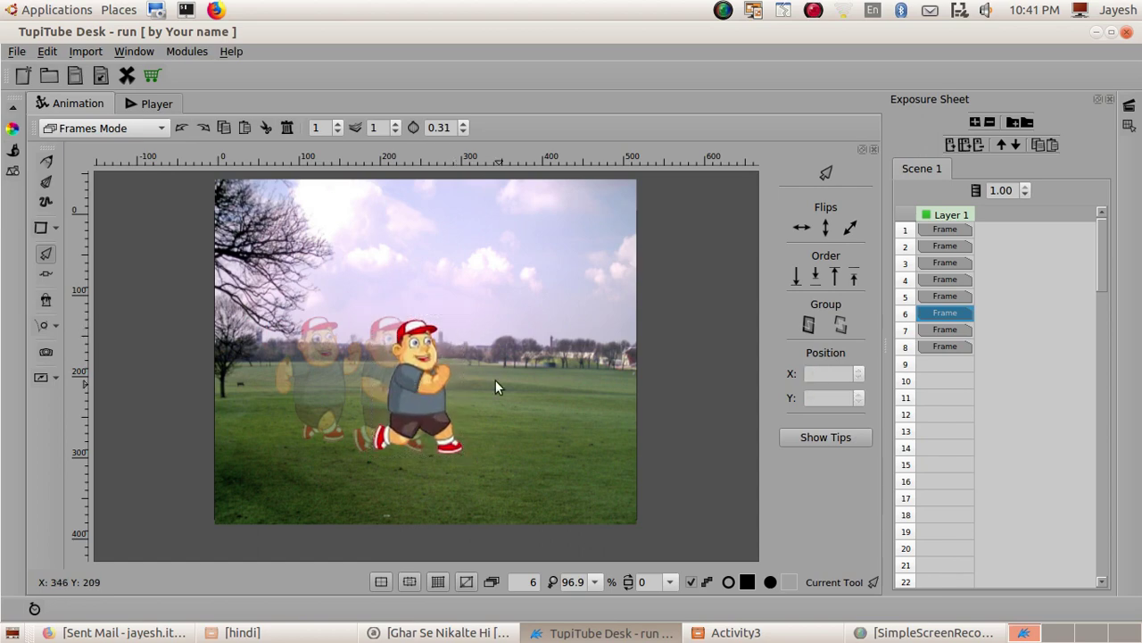
# Move the frame 7 runner just ahead of the ghosted frame 6 runner, to about X 285, Y 223, and enlarge it slightly
pyautogui.click(952, 329)
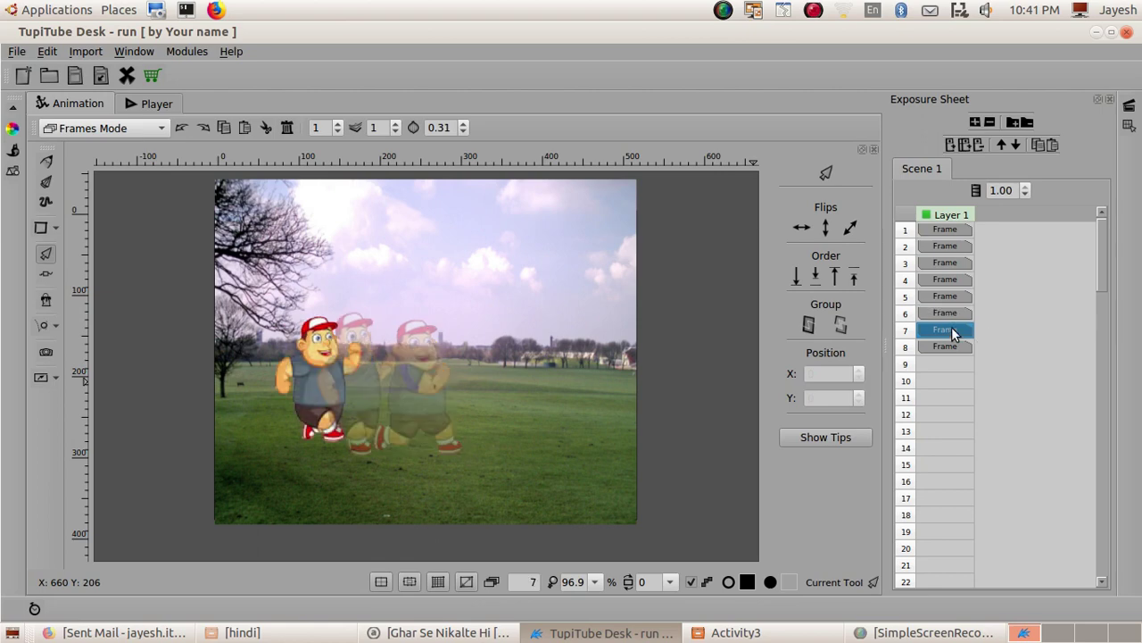
pyautogui.click(323, 379)
pyautogui.moveTo(322, 384); pyautogui.dragTo(448, 394)
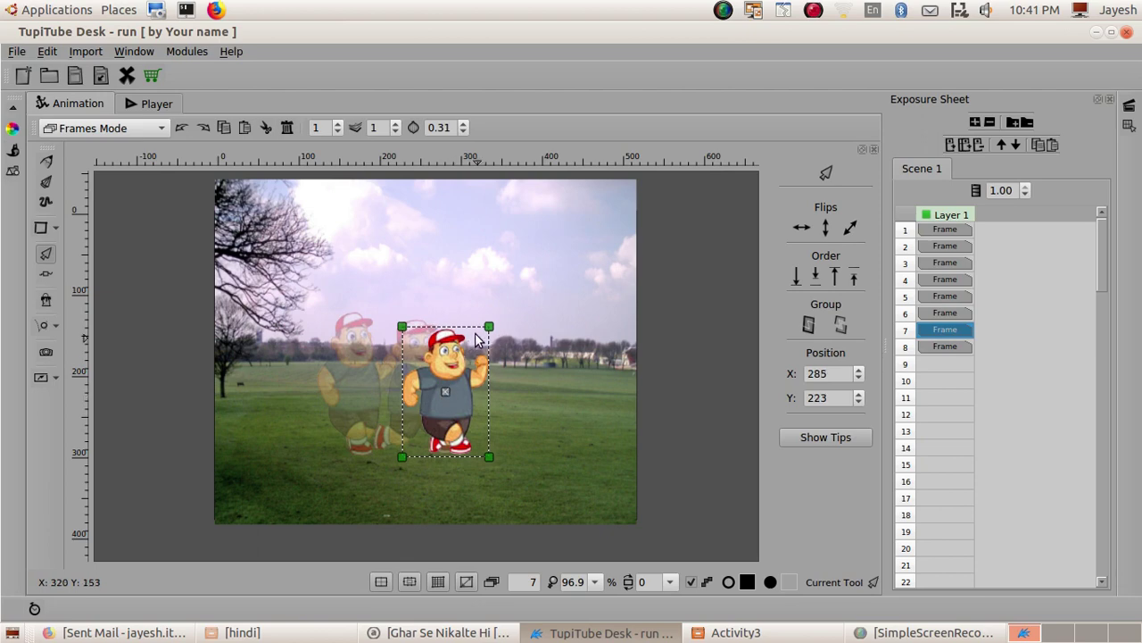
pyautogui.moveTo(489, 330); pyautogui.dragTo(499, 322)
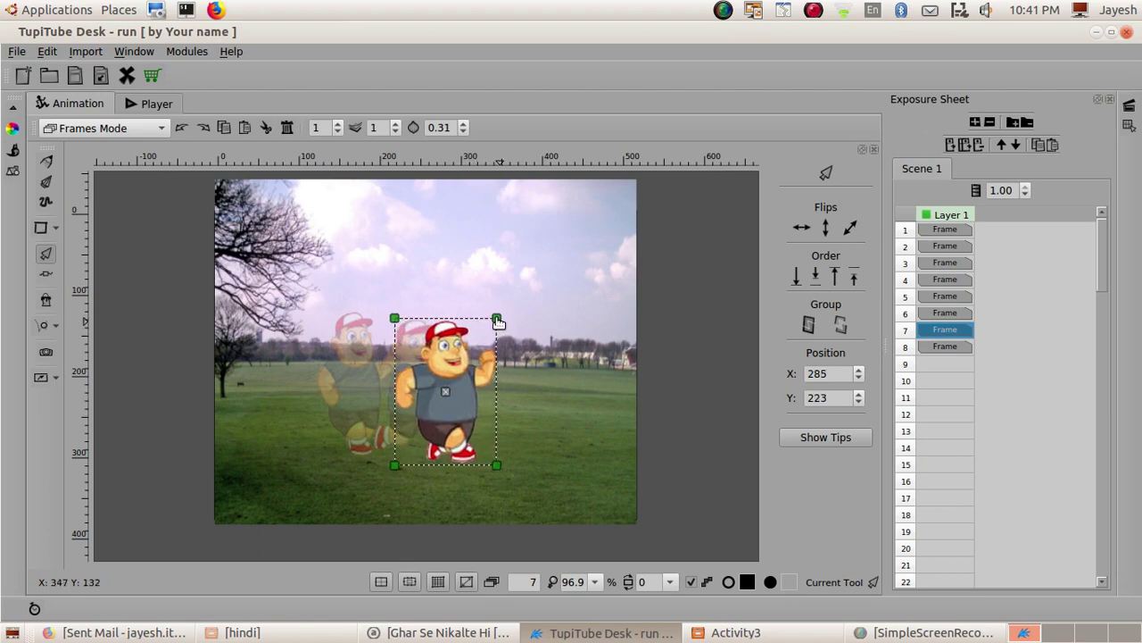
# Move the frame 8 runner just ahead of the ghosted frame 7 runner, to about X 322, Y 228, enlarge it slightly, and deselect it
pyautogui.click(938, 348)
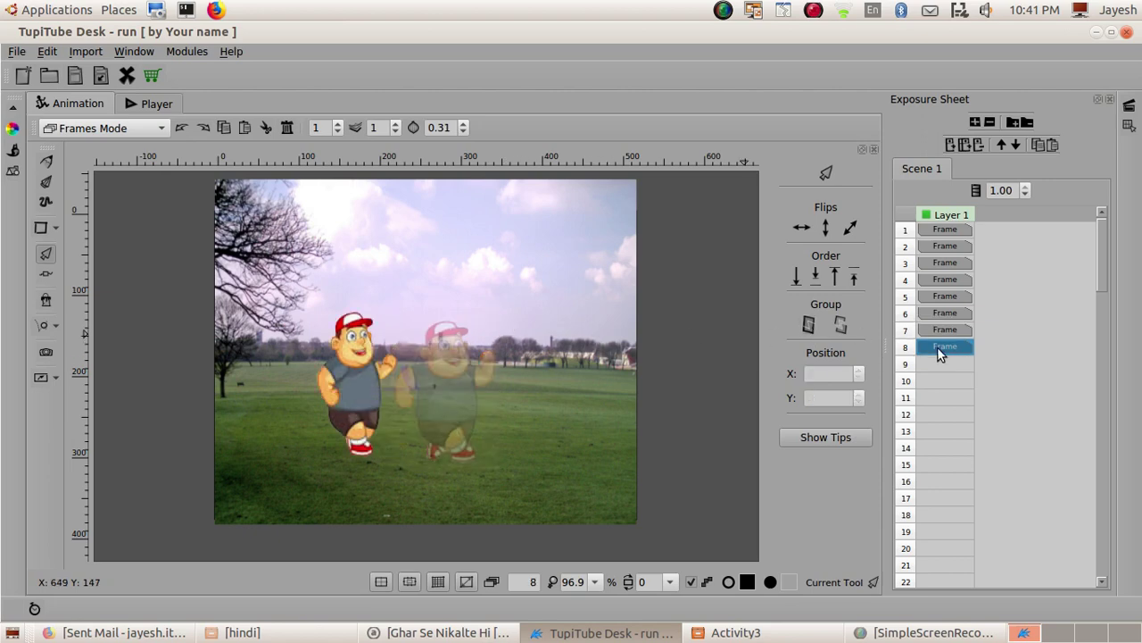
pyautogui.click(354, 397)
pyautogui.moveTo(354, 396); pyautogui.dragTo(477, 398)
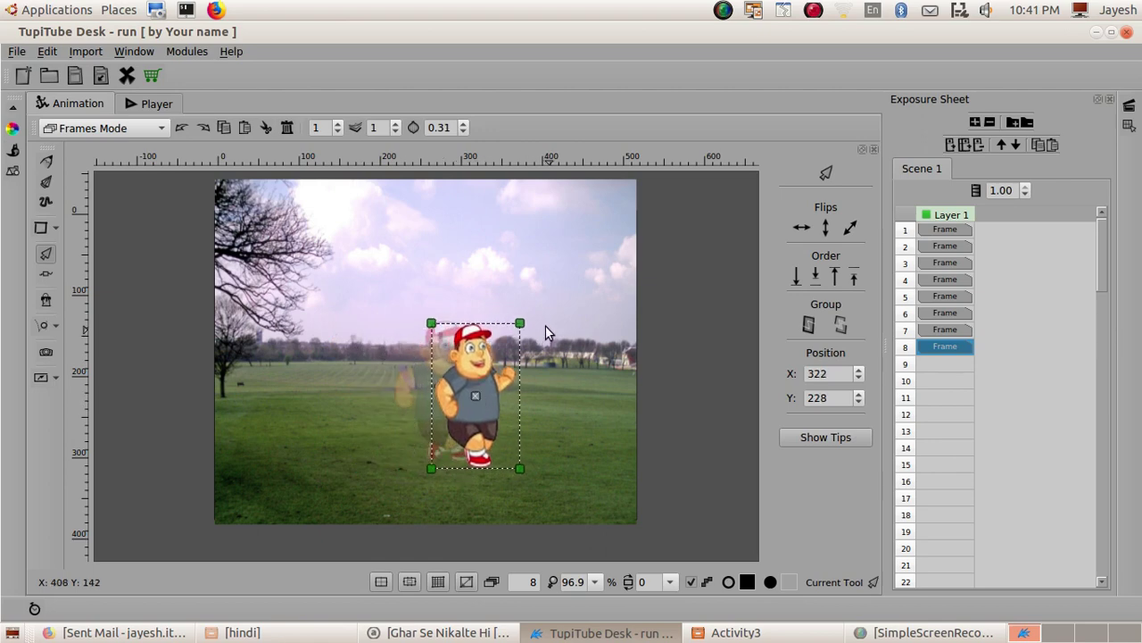
pyautogui.moveTo(524, 329); pyautogui.dragTo(534, 321)
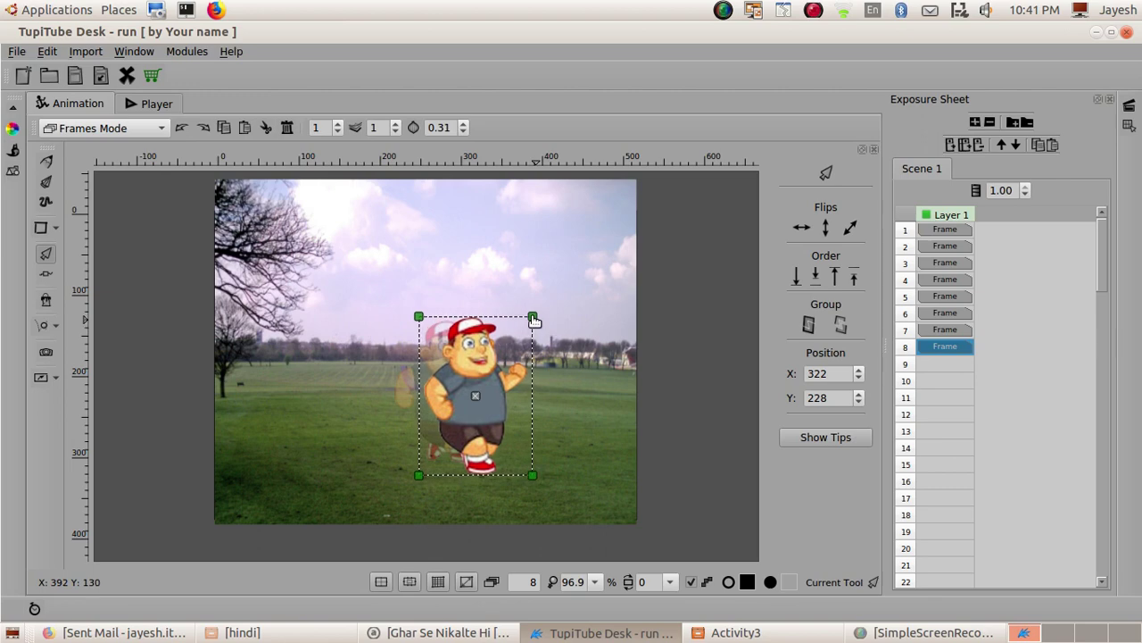
pyautogui.click(578, 399)
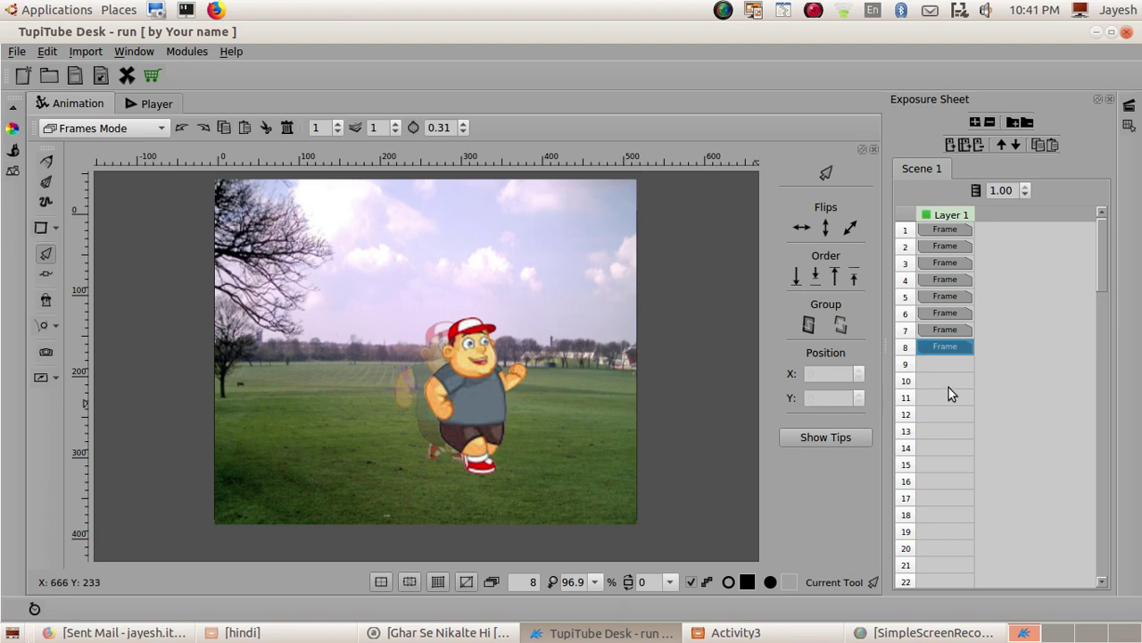
# Copy frames 5 to 8 of Layer 1 and paste them starting at frame 9
pyautogui.click(937, 303)
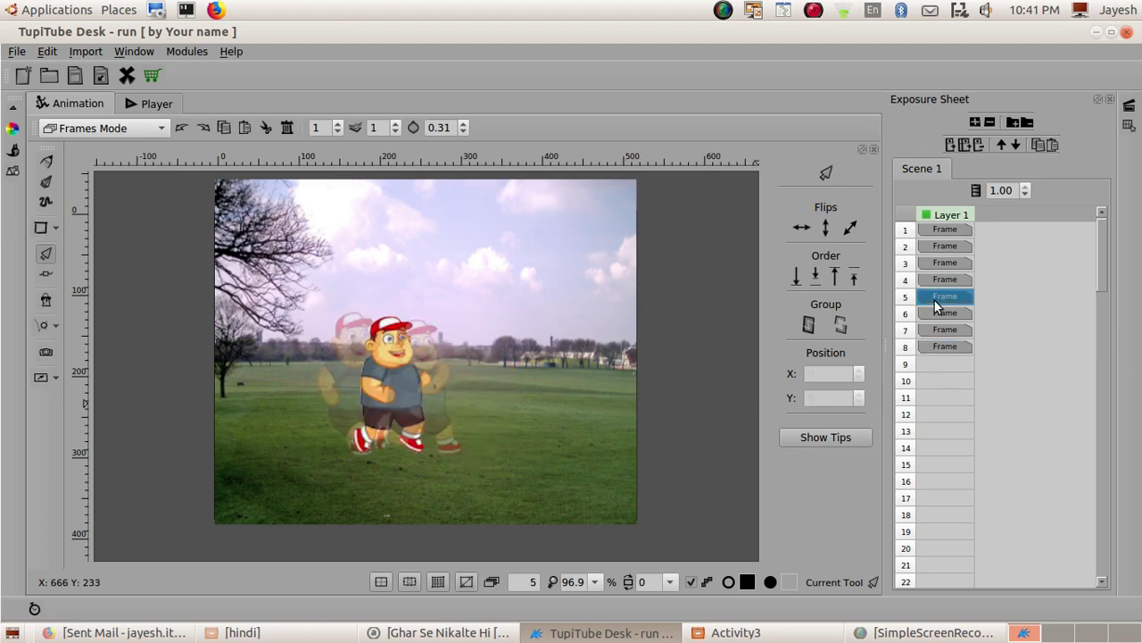
pyautogui.keyDown('shift'); pyautogui.click(936, 346); pyautogui.keyUp('shift')
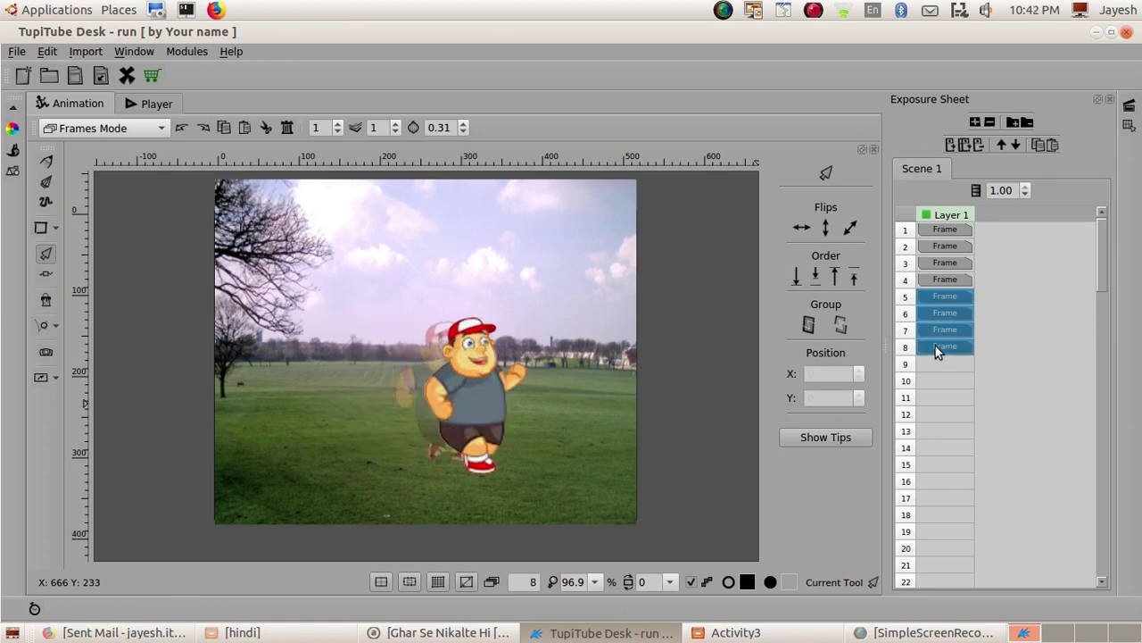
pyautogui.click(944, 364)
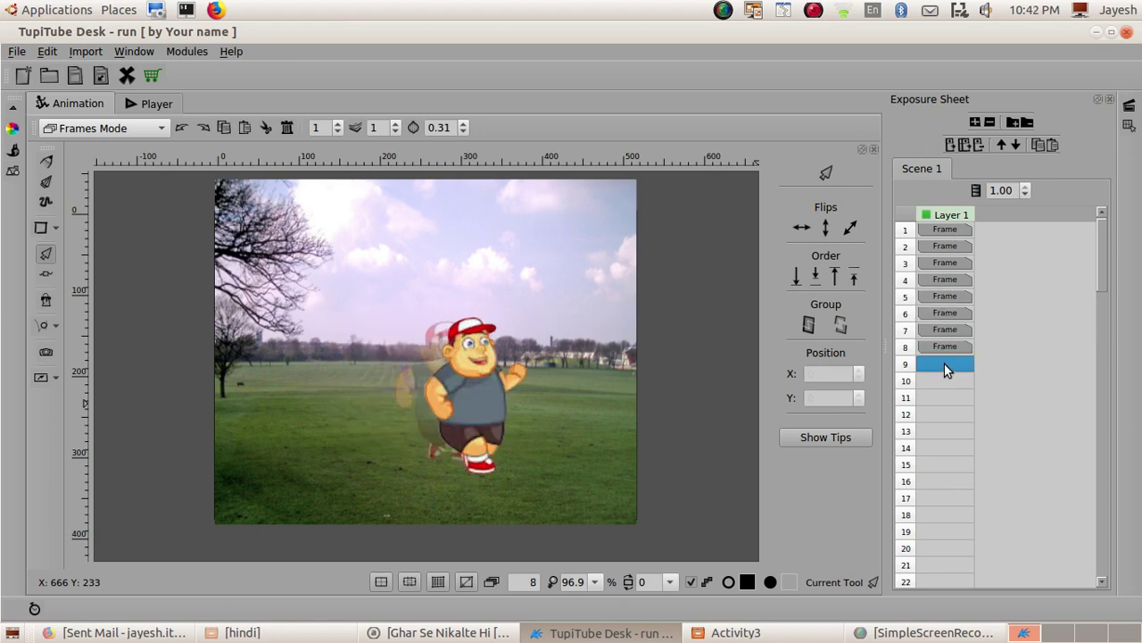
pyautogui.hotkey('ctrl', 'v')
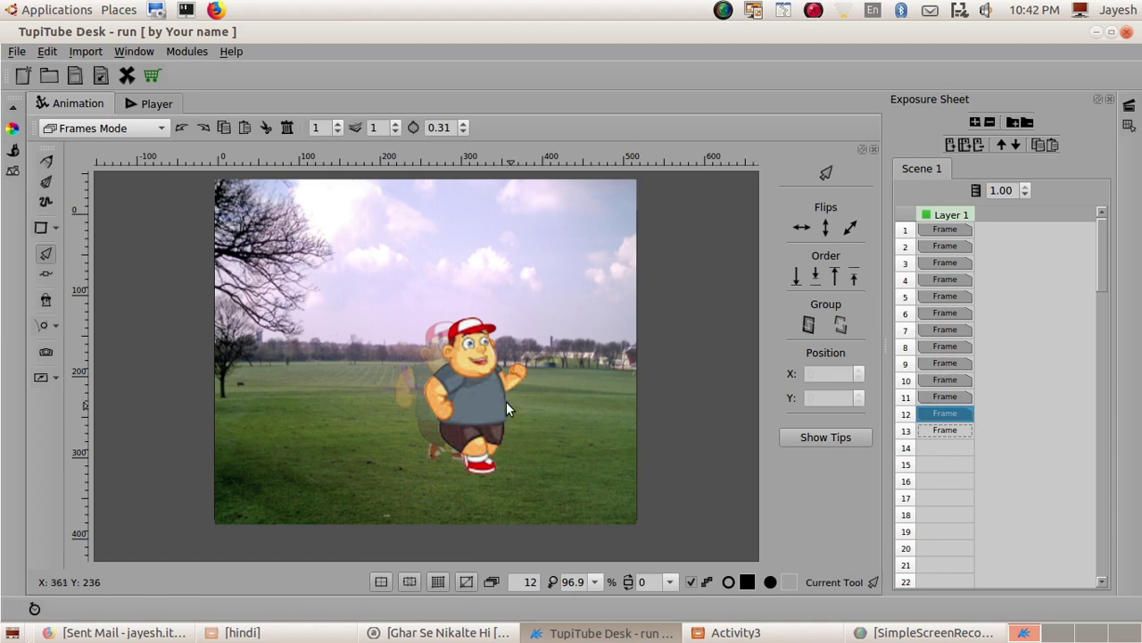
# Move the frame 9 runner just ahead of the ghosted frame 8 runner, to about X 347, Y 228, enlarge it to match, and deselect it
pyautogui.click(929, 363)
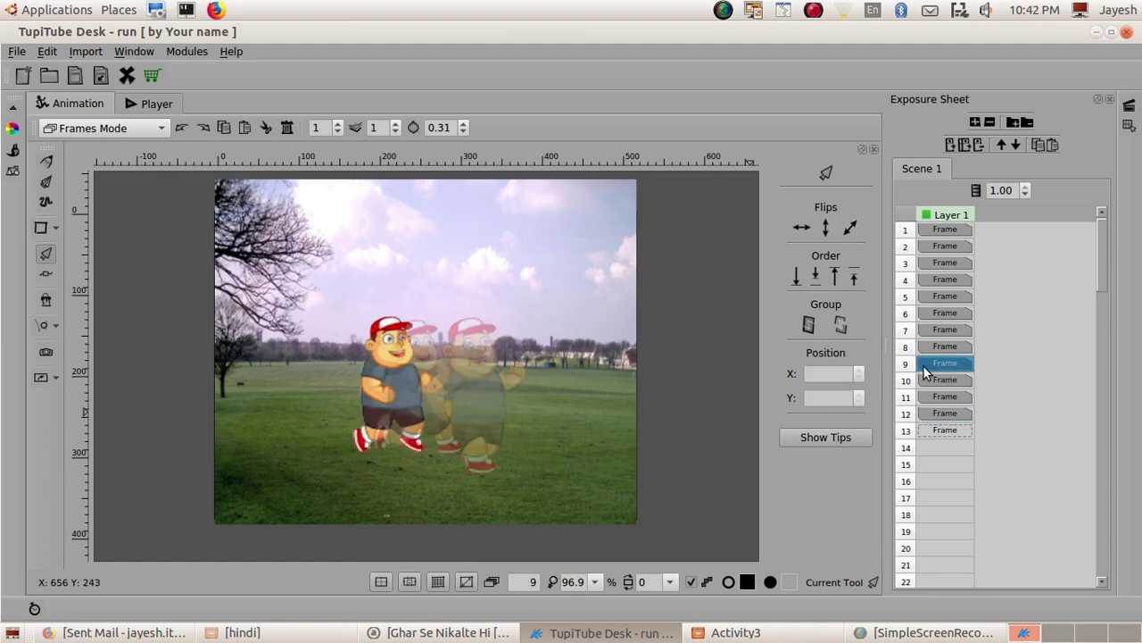
pyautogui.click(387, 392)
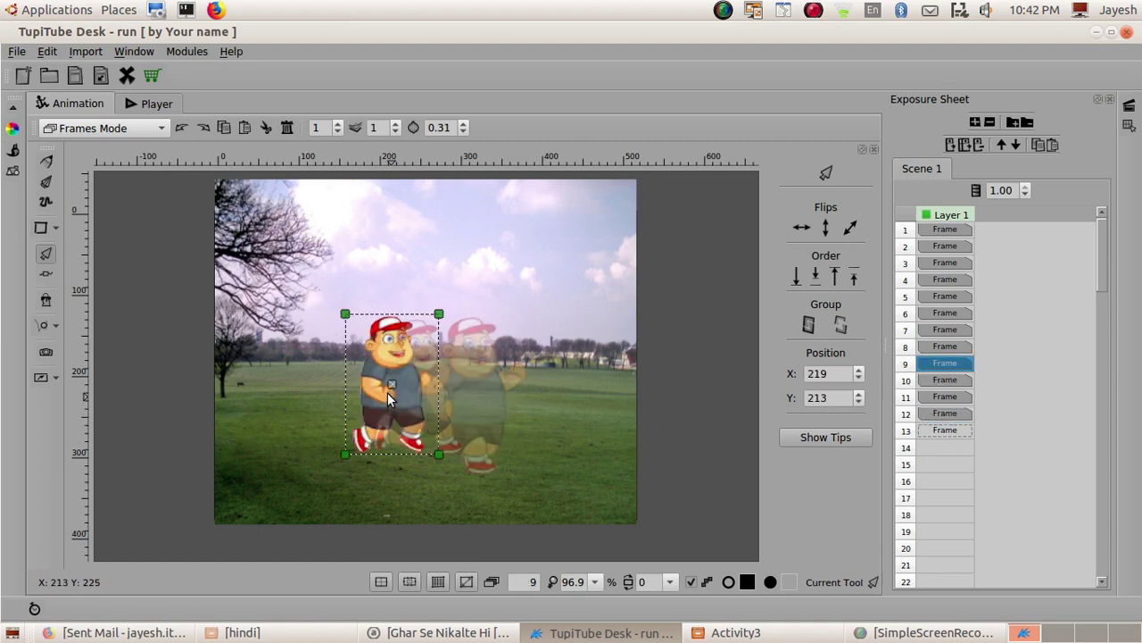
pyautogui.moveTo(396, 389); pyautogui.dragTo(498, 400)
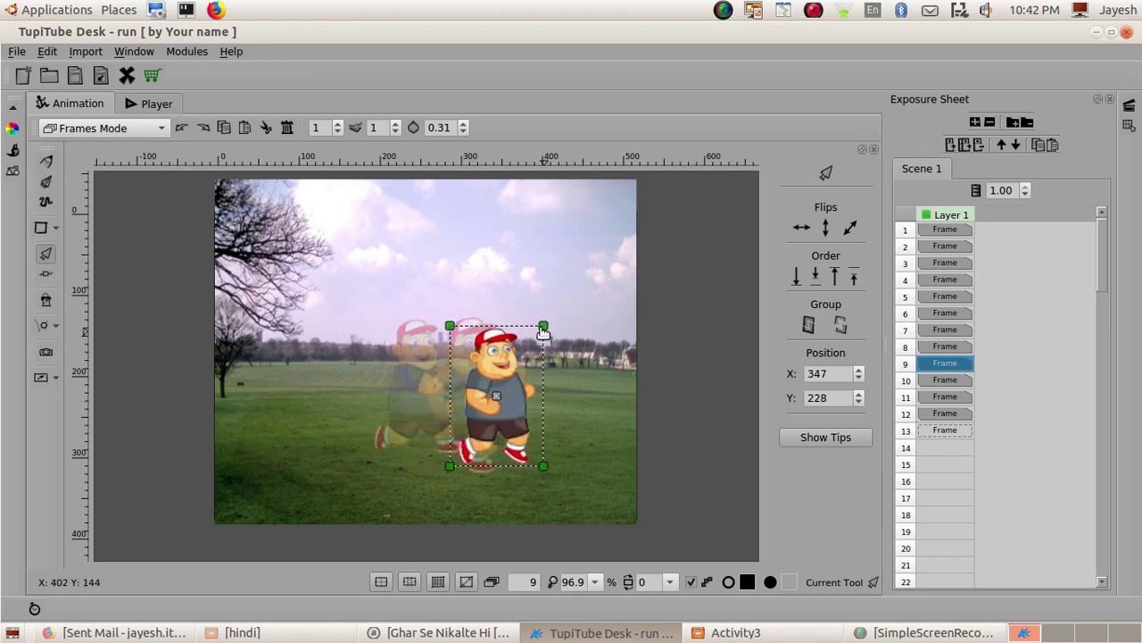
pyautogui.moveTo(543, 331); pyautogui.dragTo(554, 319)
pyautogui.click(575, 372)
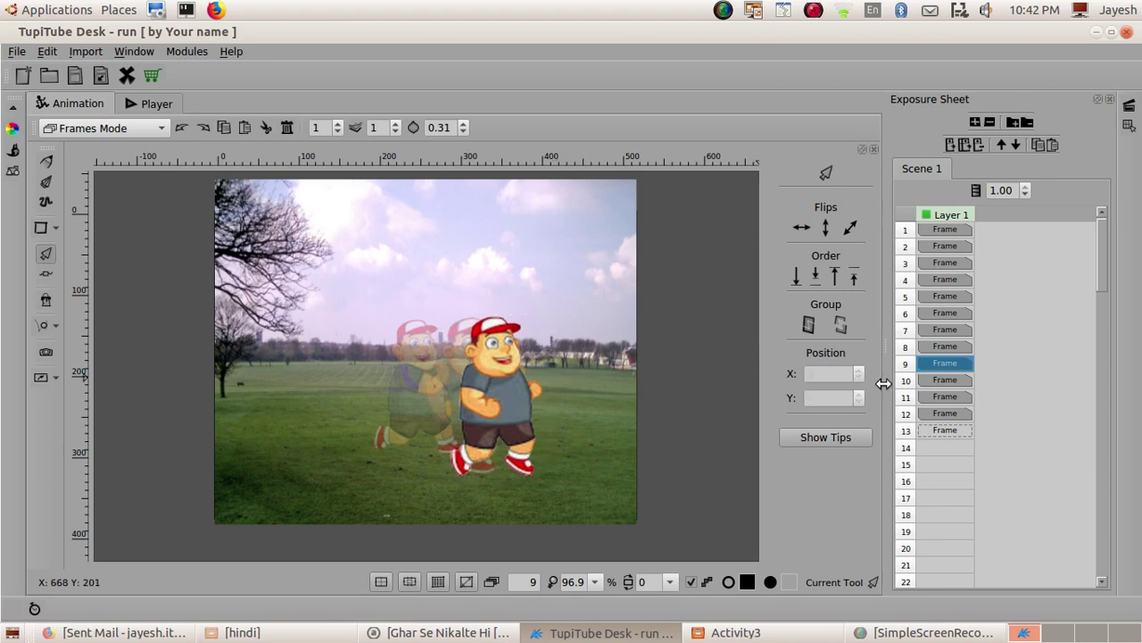
# Move the frame 10 runner just ahead of the ghosted frame 9 runner, to about X 373, Y 225, enlarge it slightly, and deselect it
pyautogui.click(951, 381)
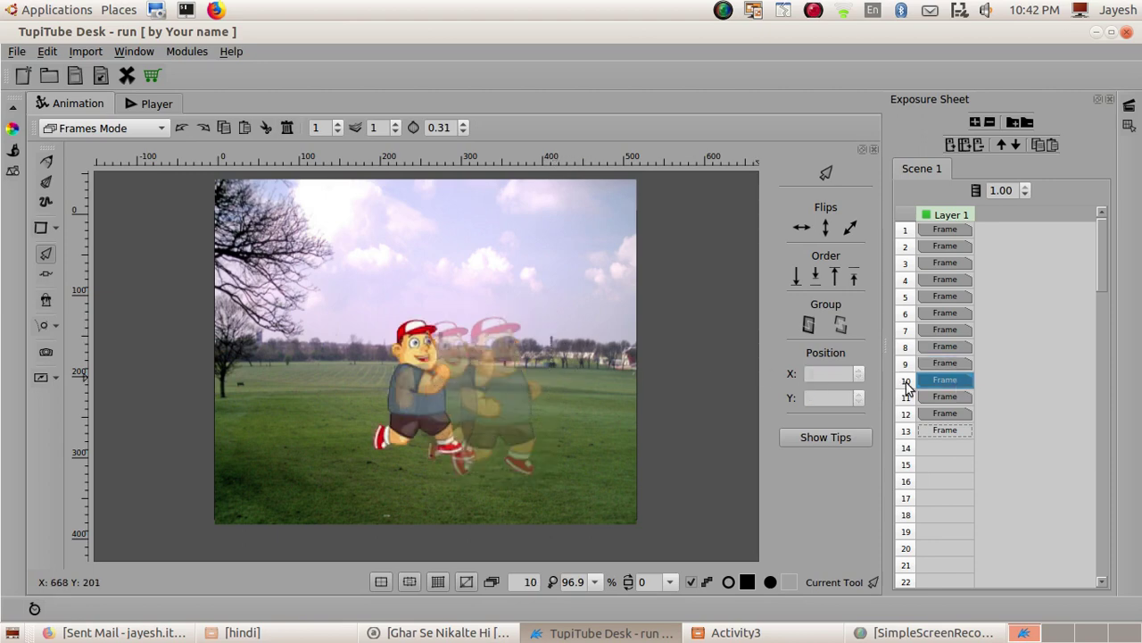
pyautogui.click(417, 392)
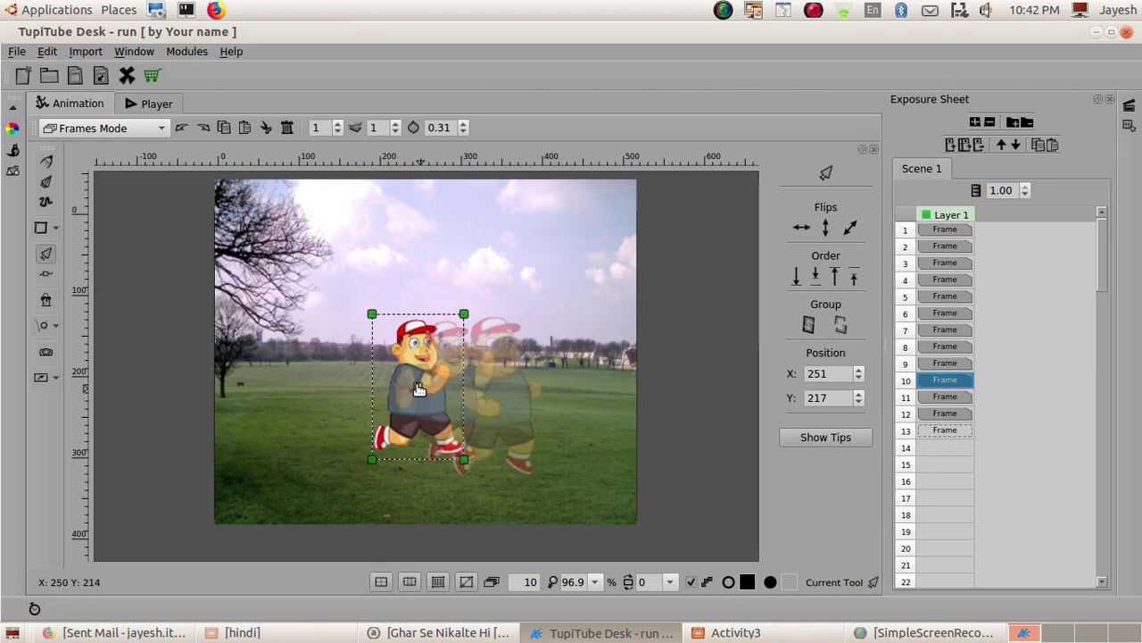
pyautogui.moveTo(416, 393); pyautogui.dragTo(521, 395)
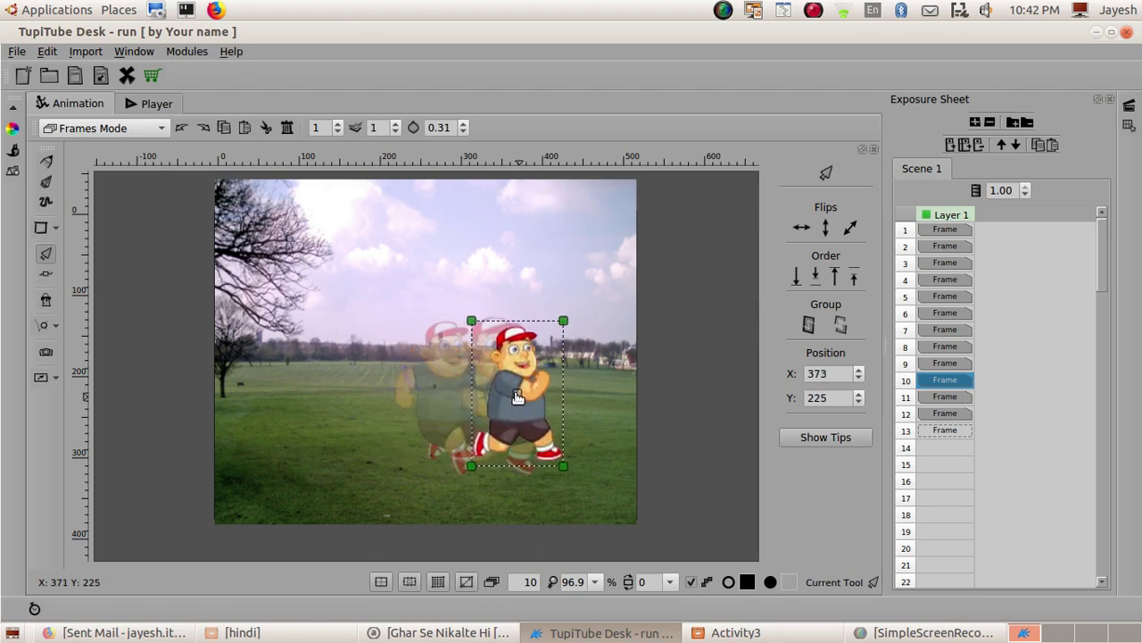
pyautogui.moveTo(563, 323); pyautogui.dragTo(574, 312)
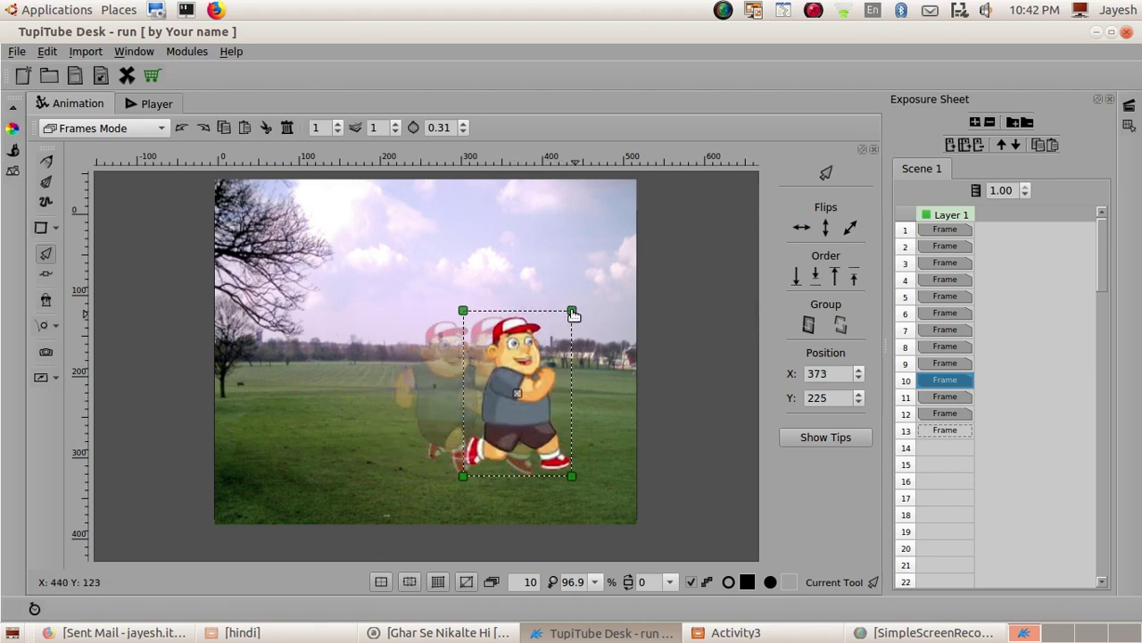
pyautogui.click(609, 417)
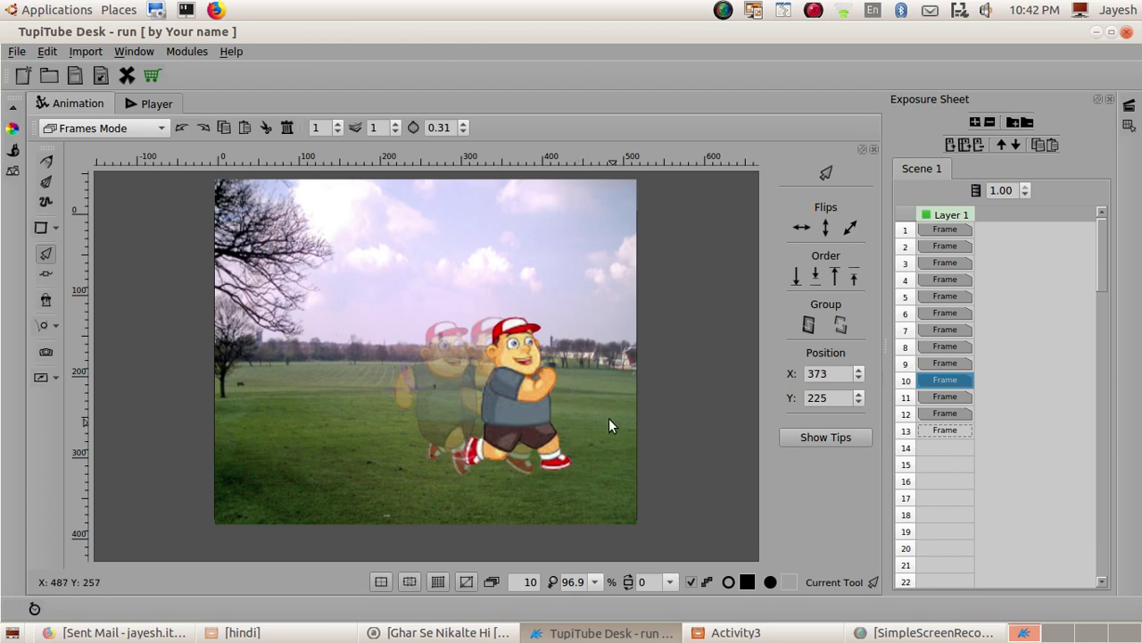
# Move the frame 11 runner just ahead of the ghosted frame 10 runner, to about X 406, Y 233, stretch it slightly taller, and deselect it
pyautogui.click(941, 399)
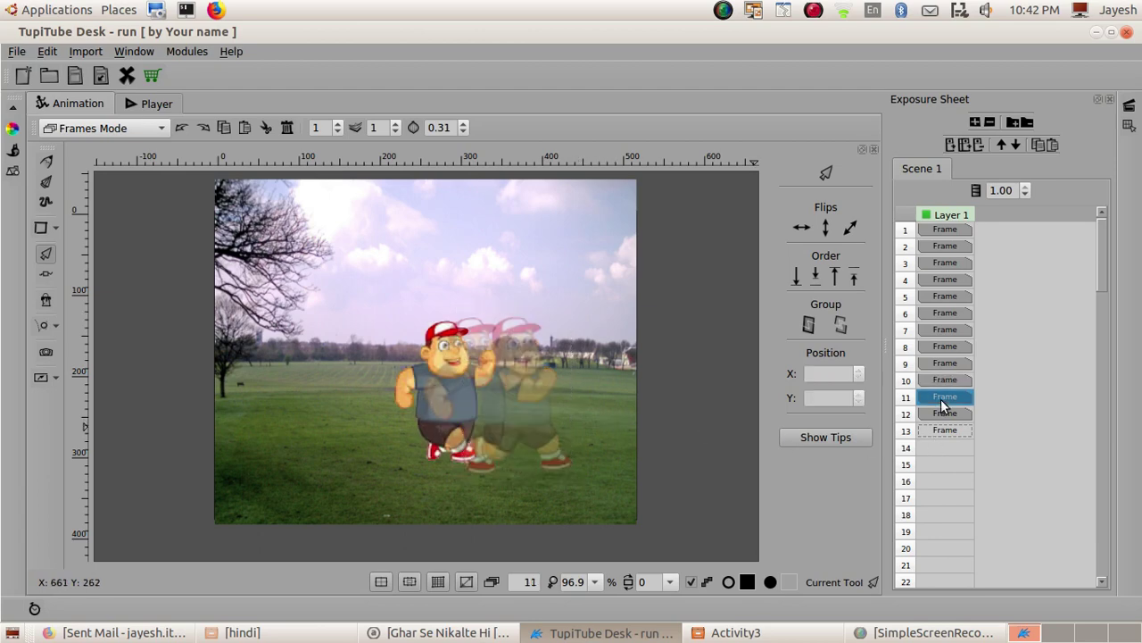
pyautogui.click(451, 403)
pyautogui.moveTo(452, 404); pyautogui.dragTo(546, 402)
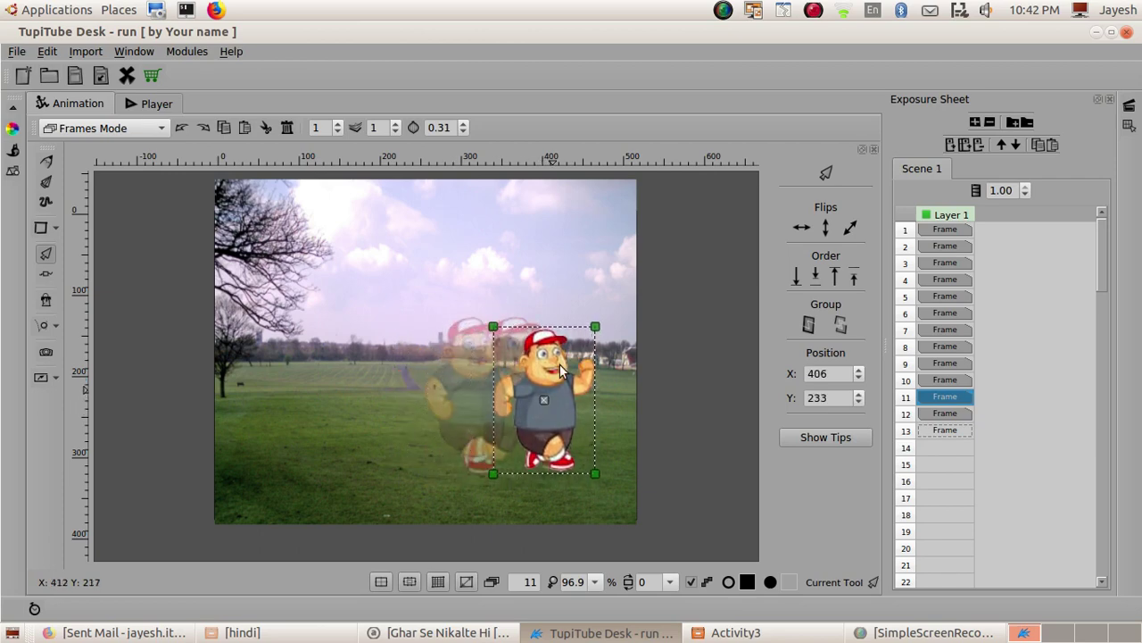
pyautogui.moveTo(595, 327); pyautogui.dragTo(597, 319)
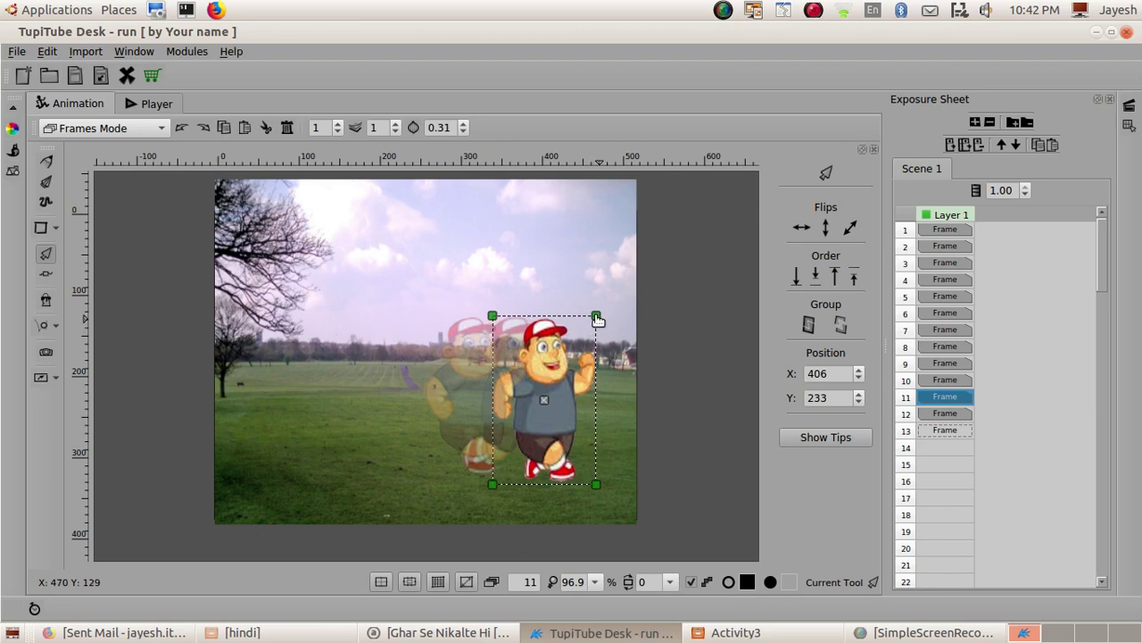
pyautogui.click(612, 401)
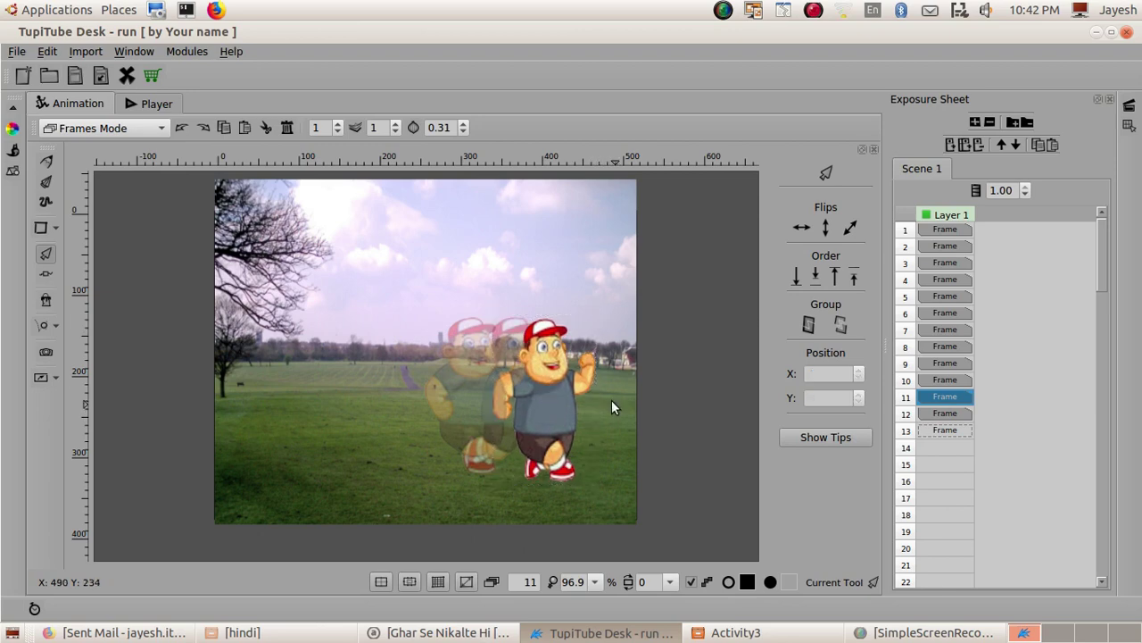
# Move the frame 12 runner near the background's right edge, to about X 441, Y 236, enlarge it slightly, and deselect it
pyautogui.click(948, 414)
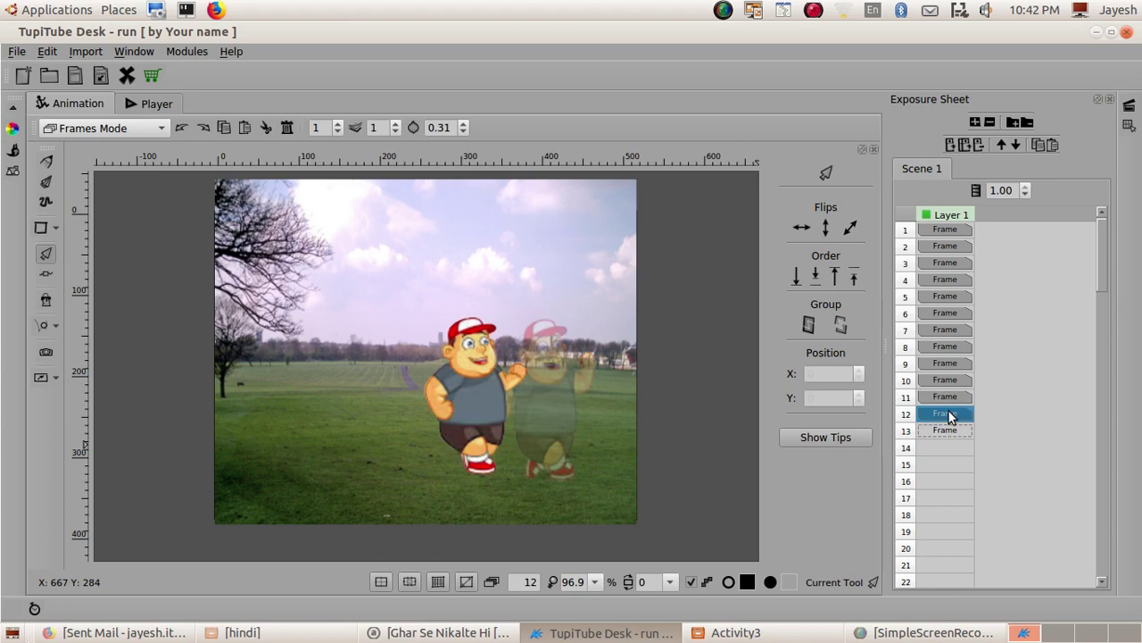
pyautogui.click(489, 396)
pyautogui.moveTo(478, 403); pyautogui.dragTo(571, 402)
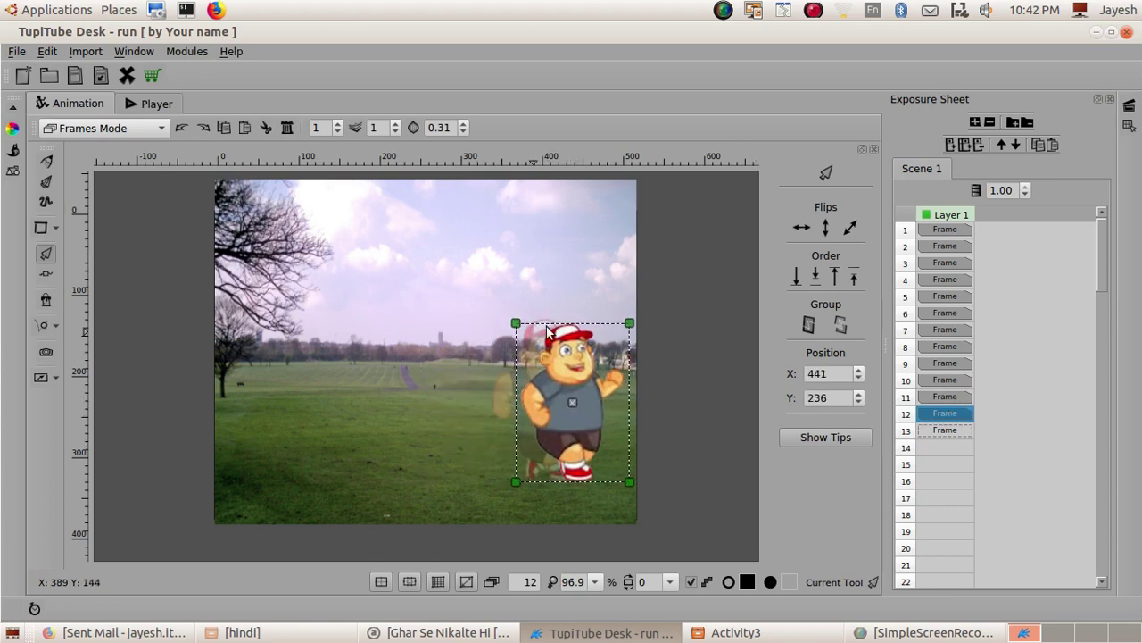
pyautogui.moveTo(633, 330); pyautogui.dragTo(641, 323)
pyautogui.press('Escape')
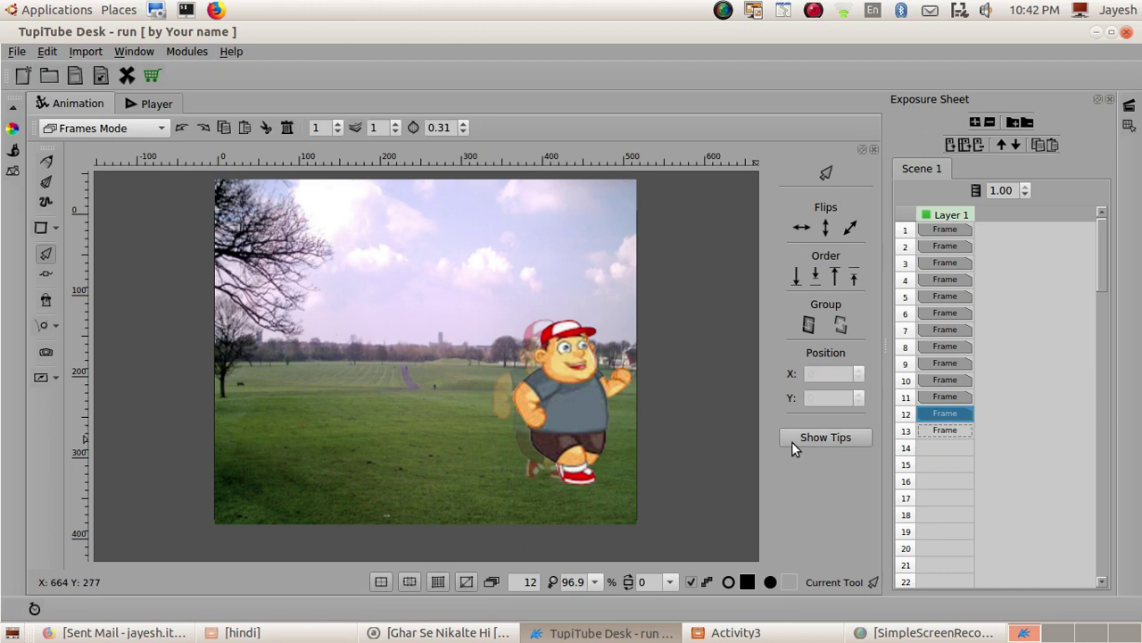
# Remove the extra empty frame 13 from Layer 1
pyautogui.click(933, 433)
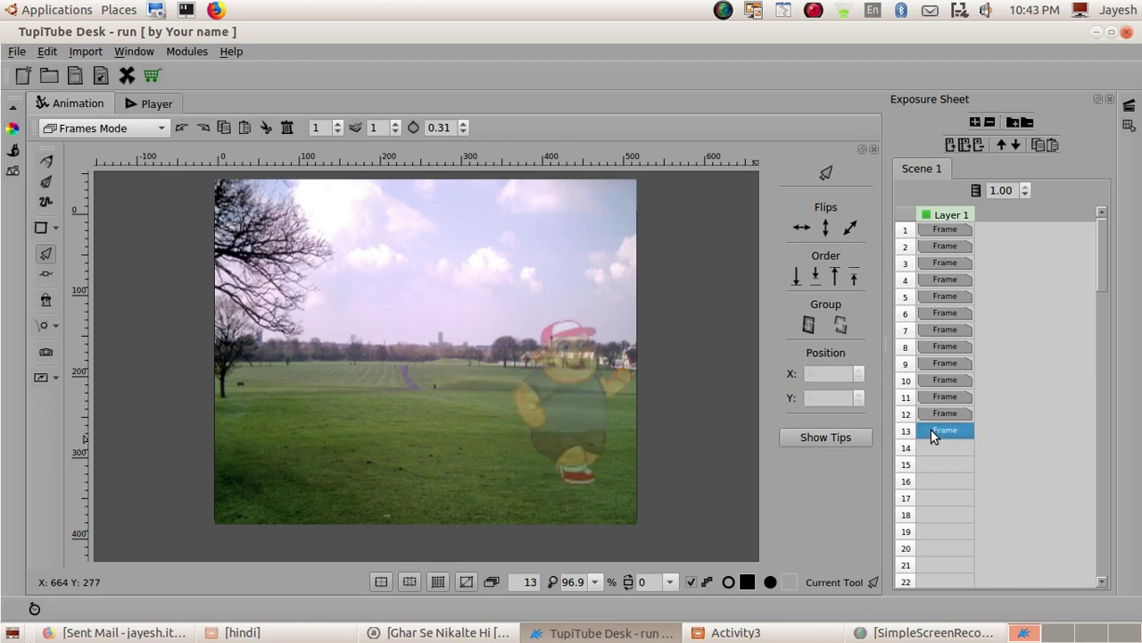
pyautogui.press('Delete')
pyautogui.click(674, 353)
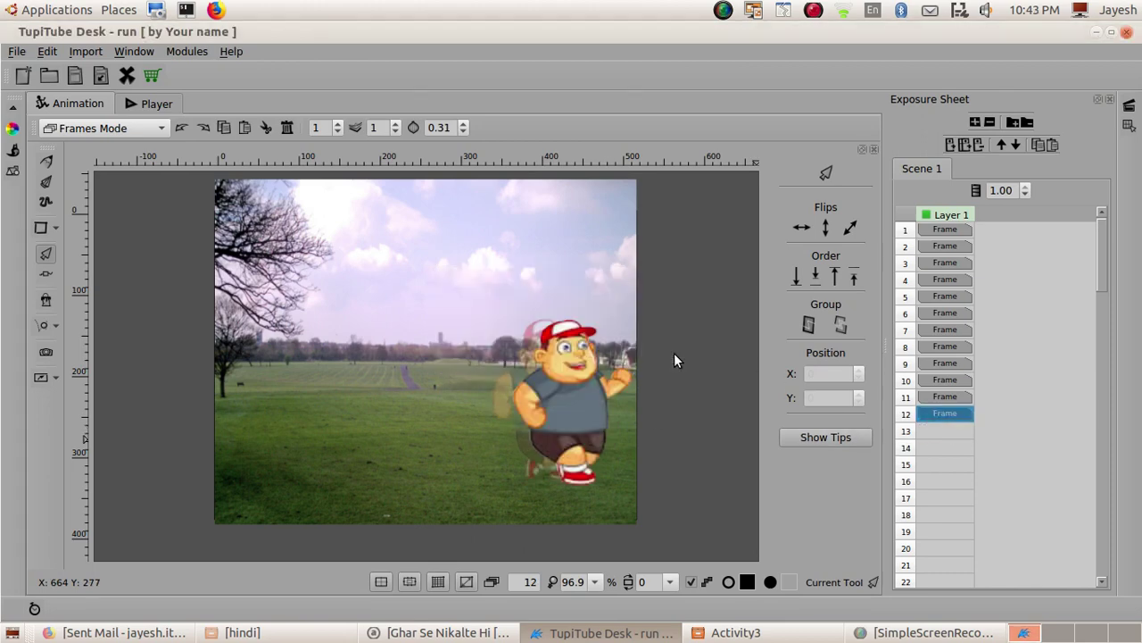
# Copy frames 9 to 12 of Layer 1 and paste them starting at frame 13
pyautogui.click(946, 359)
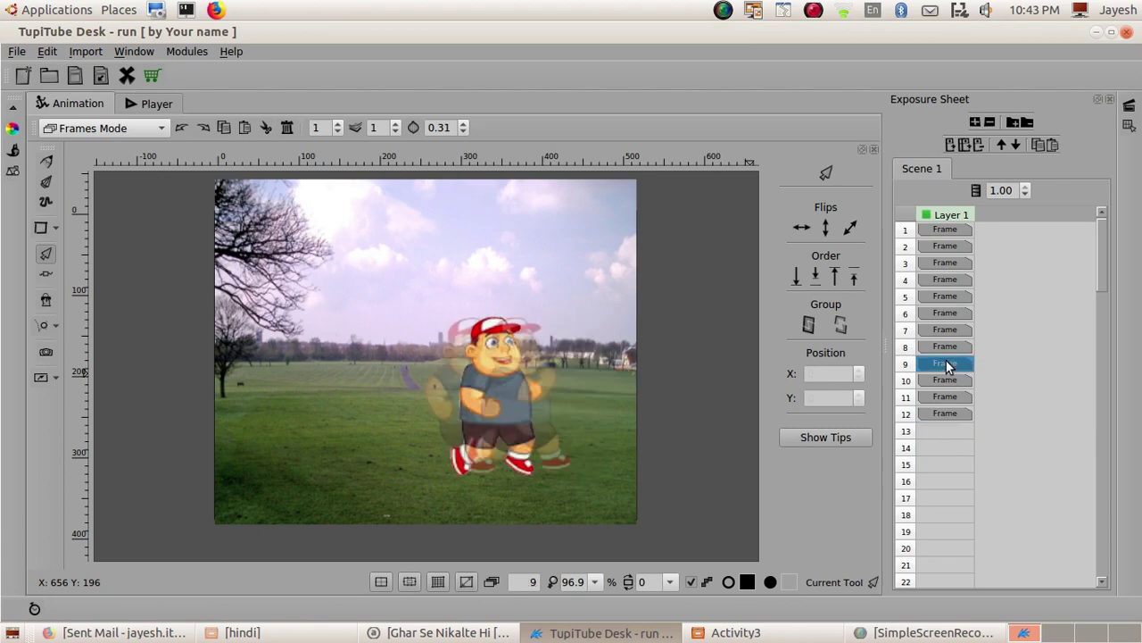
pyautogui.keyDown('shift'); pyautogui.click(946, 414); pyautogui.keyUp('shift')
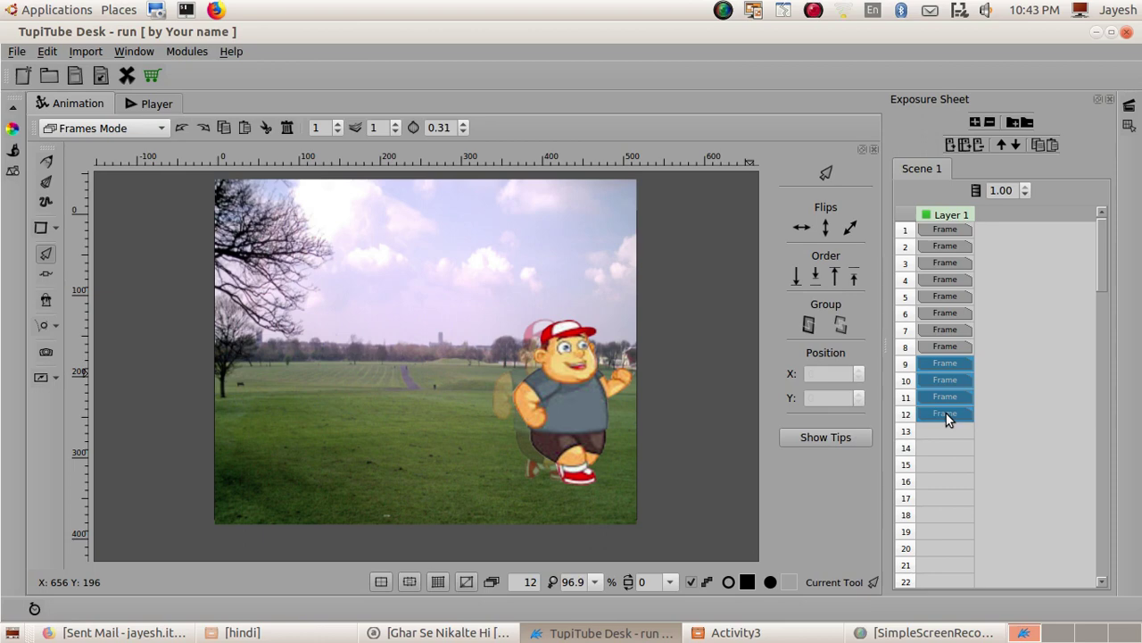
pyautogui.click(938, 429)
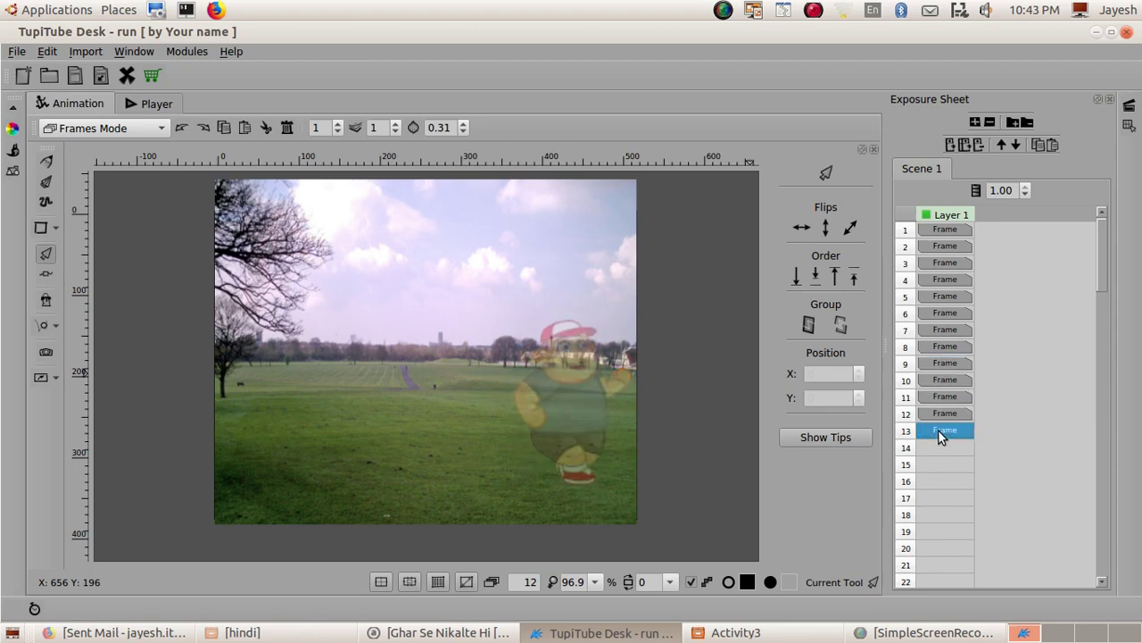
pyautogui.hotkey('ctrl', 'v')
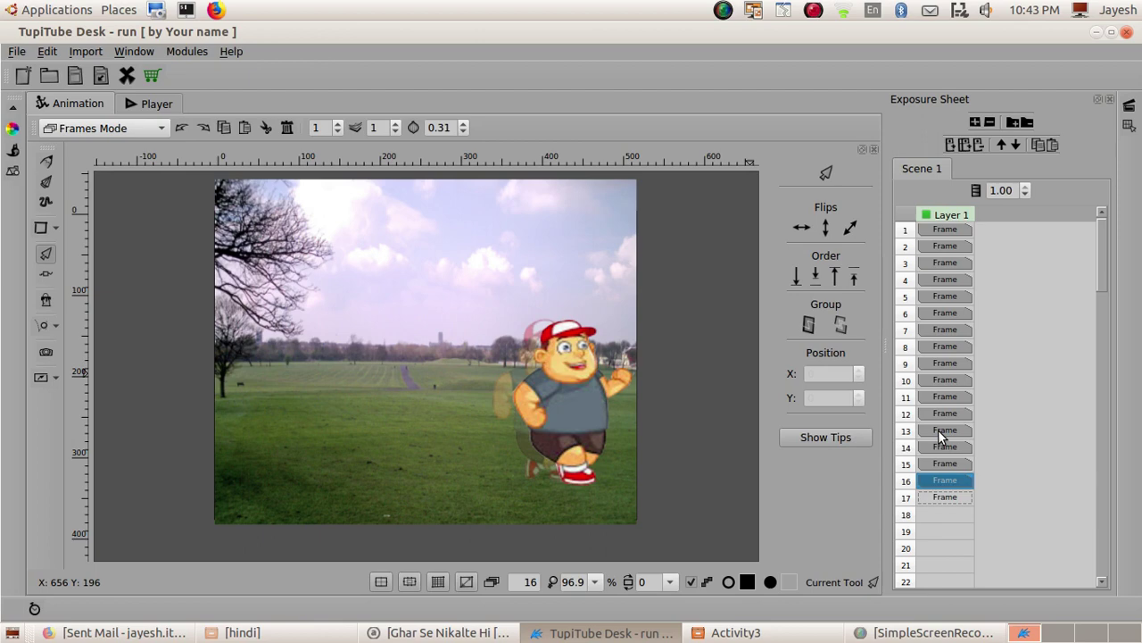
# Remove the extra empty frame 17 from Layer 1
pyautogui.click(948, 495)
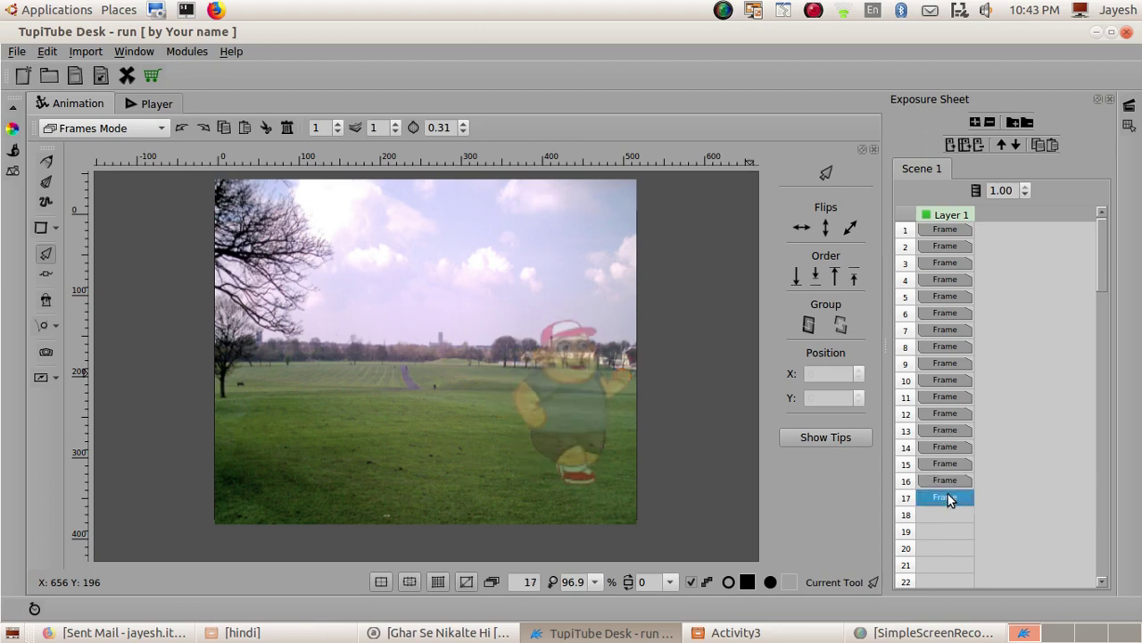
pyautogui.press('Delete')
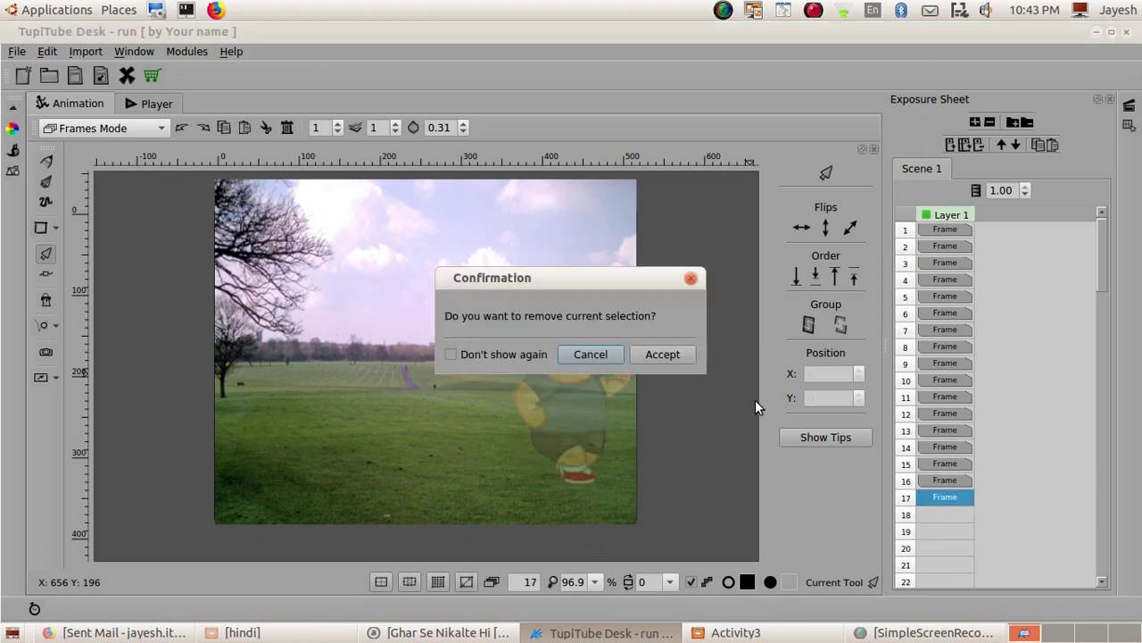
pyautogui.click(675, 353)
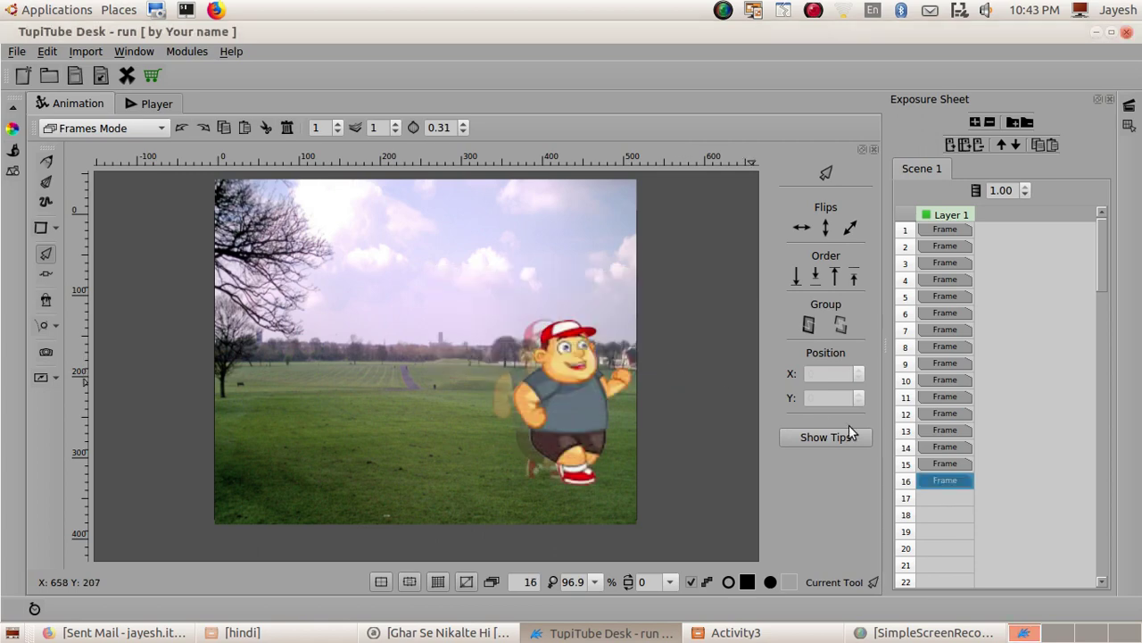
# Move the frame 13 runner near the background's right edge, to about X 443, Y 249, enlarge it slightly, and flip it horizontally
pyautogui.click(941, 432)
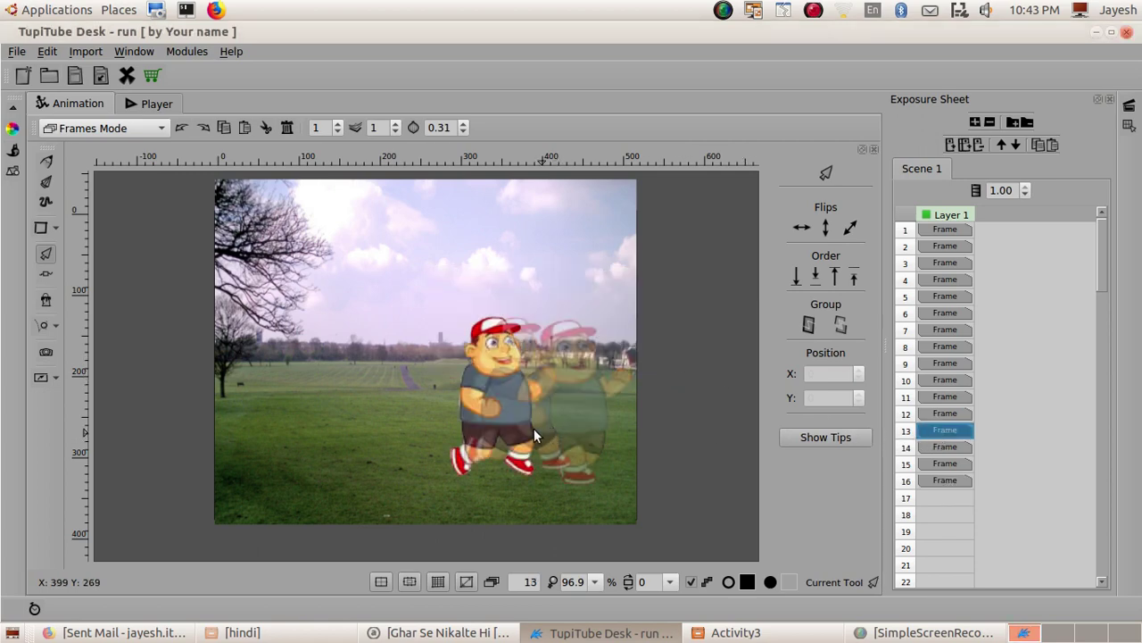
pyautogui.click(502, 401)
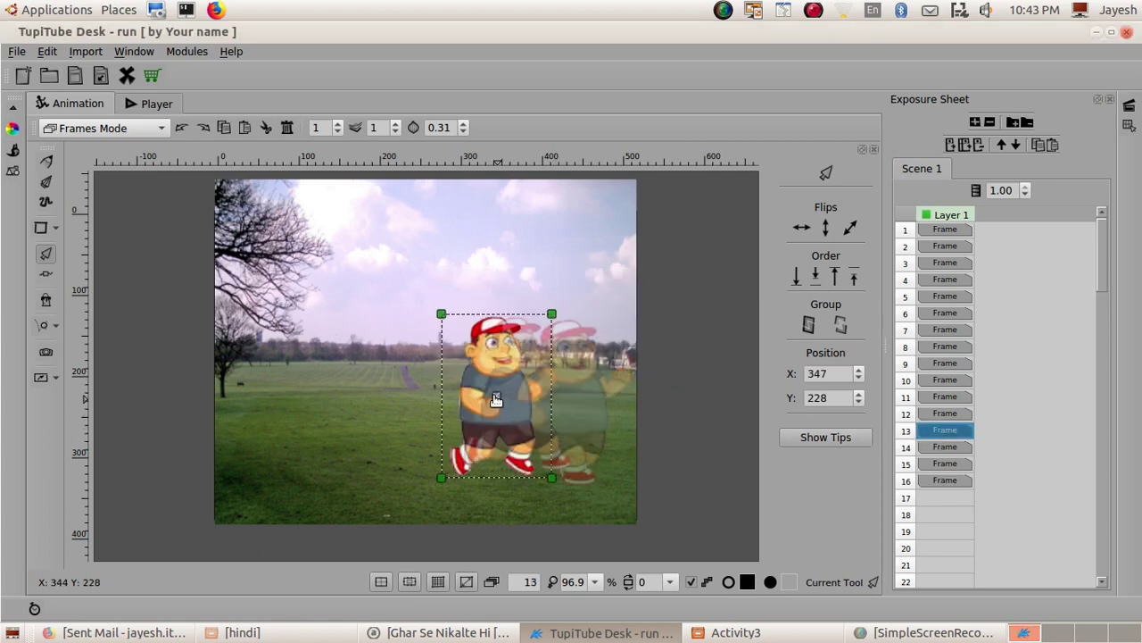
pyautogui.moveTo(499, 402); pyautogui.dragTo(576, 416)
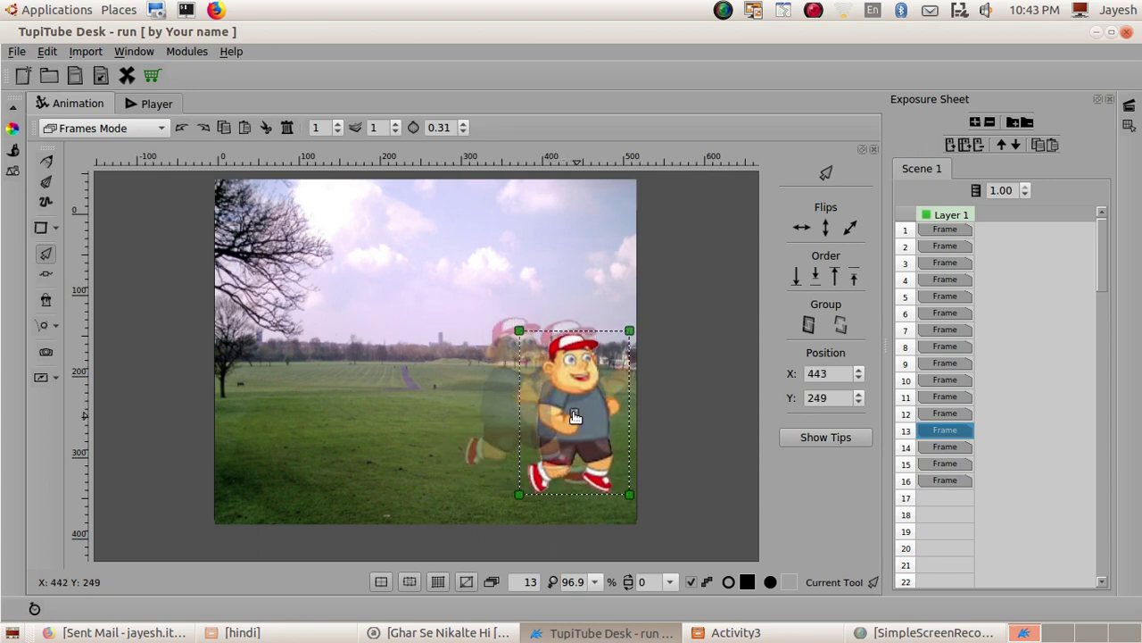
pyautogui.click(802, 229)
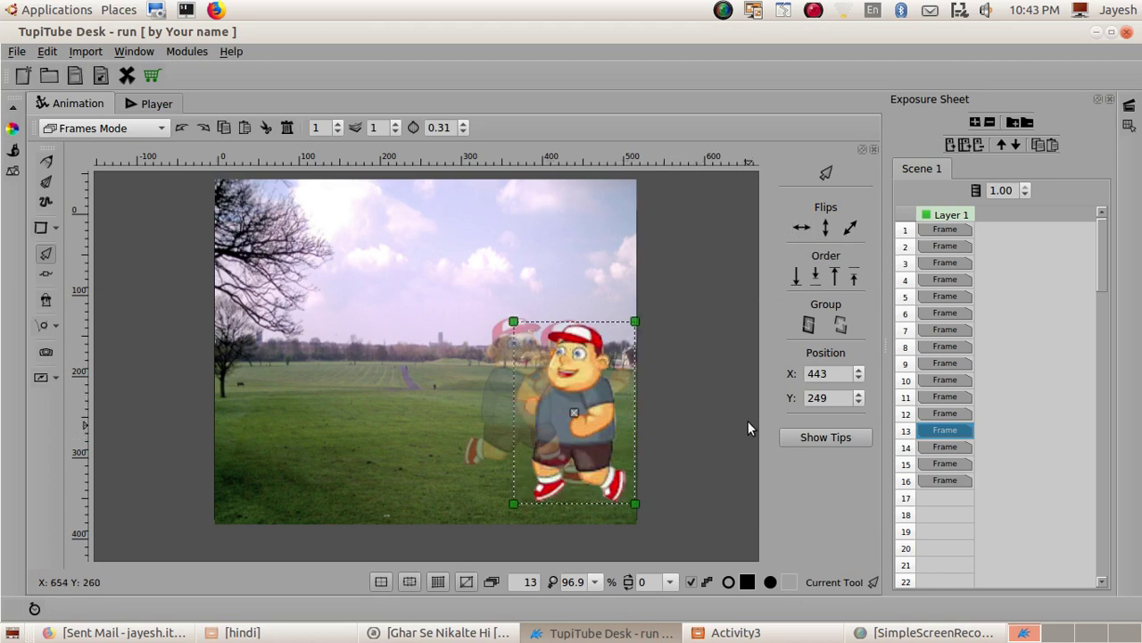
# Move the frame 14 runner to about X 388, Y 262, enlarge it slightly, flip it horizontally to face left, and deselect it
pyautogui.click(932, 448)
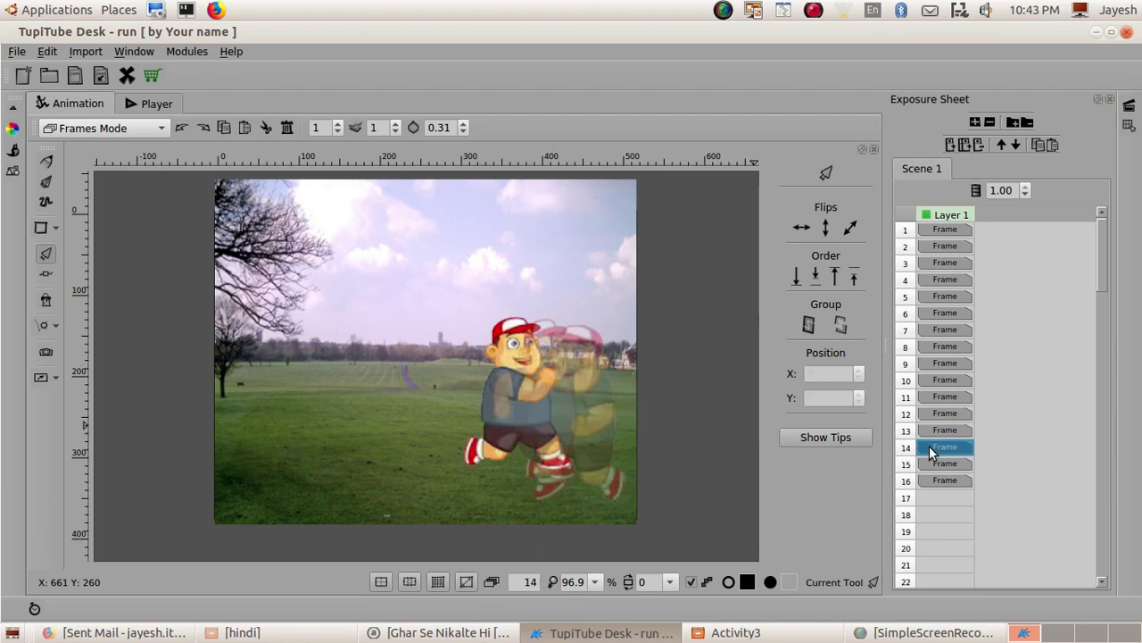
pyautogui.click(515, 397)
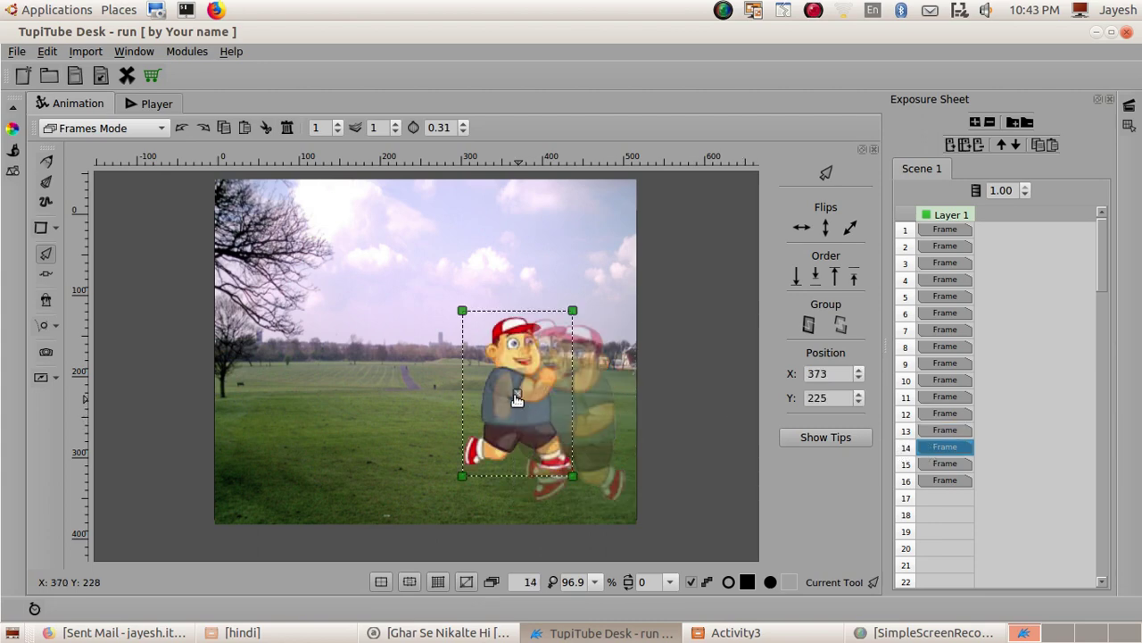
pyautogui.moveTo(515, 396); pyautogui.dragTo(530, 426)
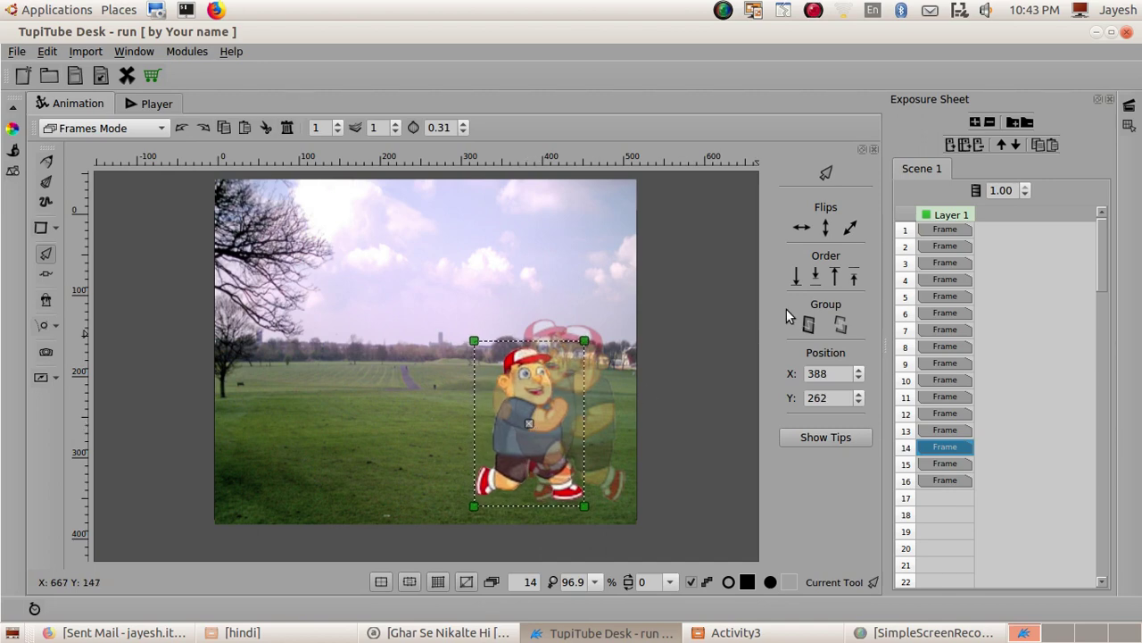
pyautogui.click(801, 227)
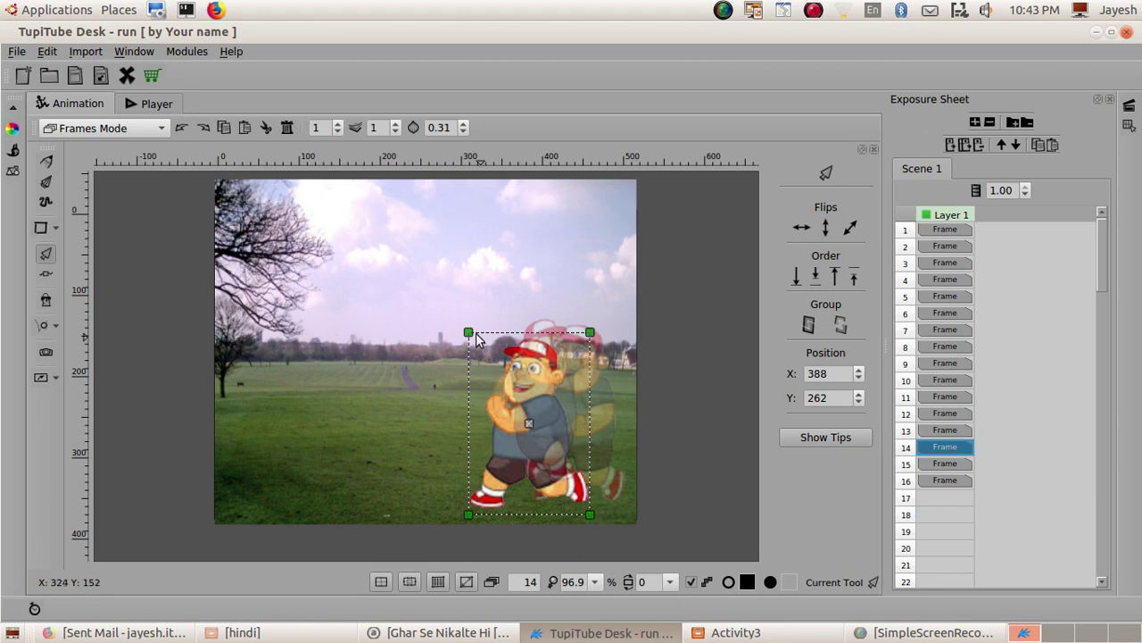
pyautogui.moveTo(473, 338); pyautogui.dragTo(470, 327)
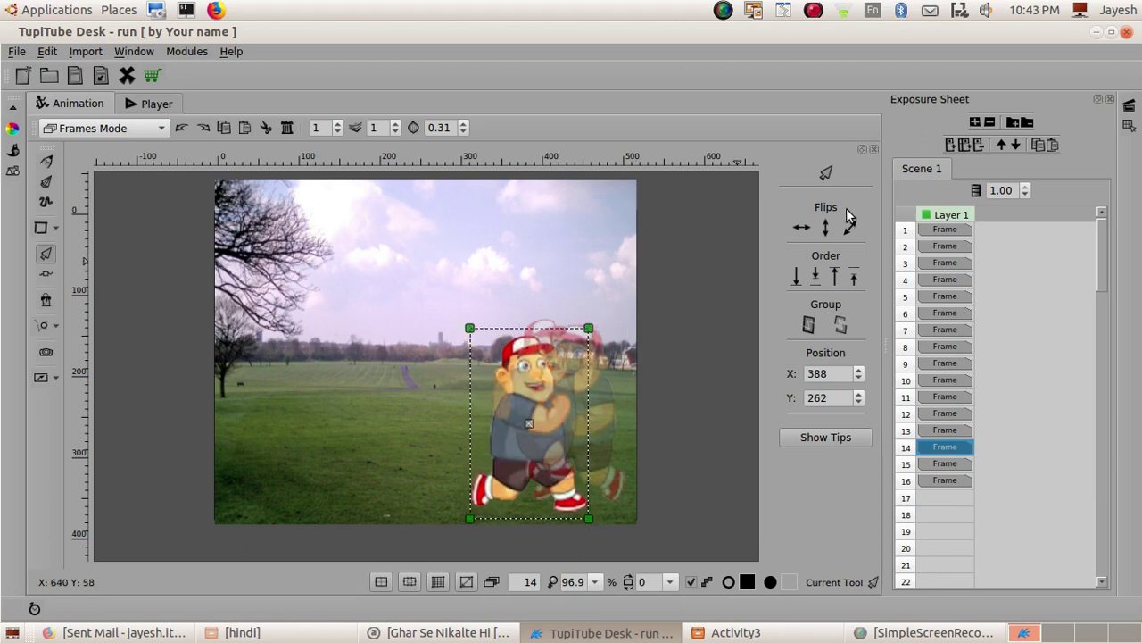
pyautogui.click(801, 229)
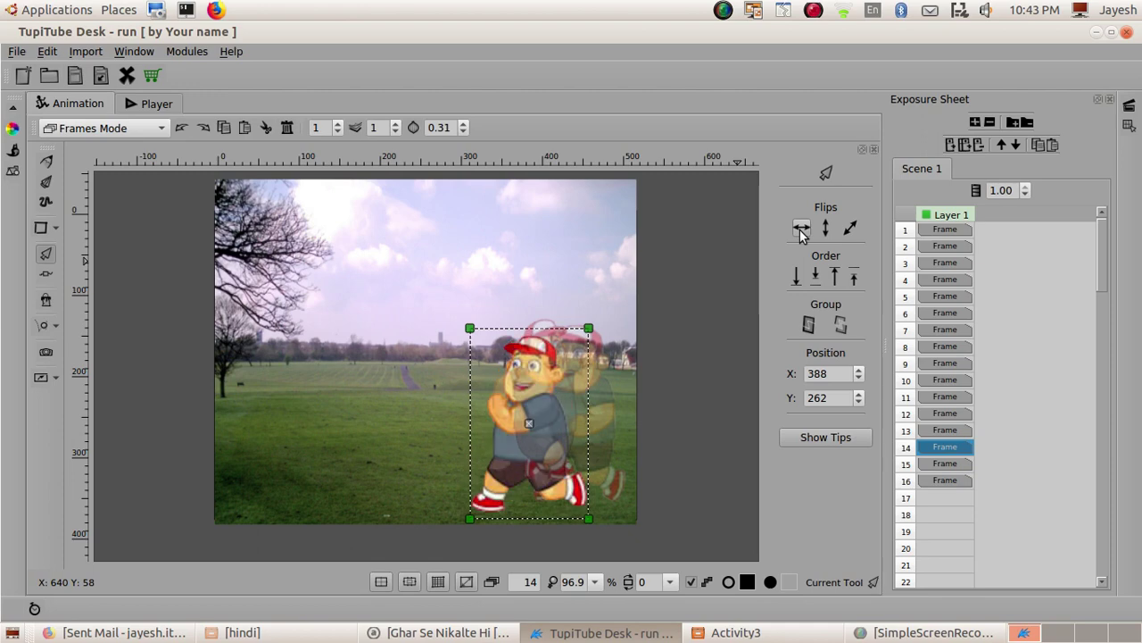
pyautogui.click(697, 389)
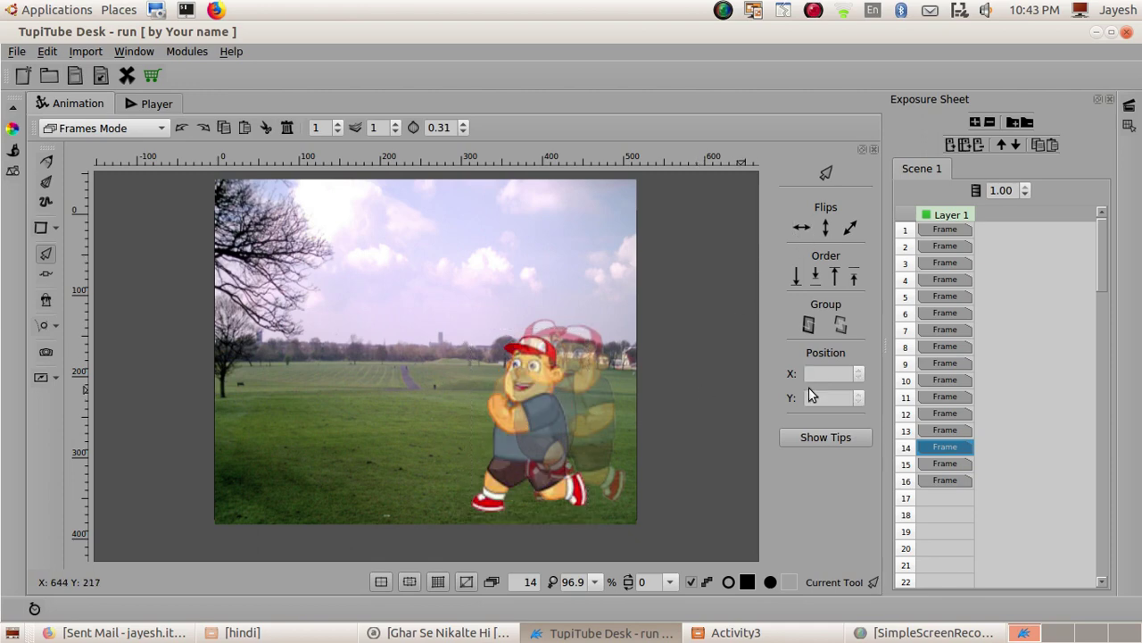
# Move the frame 15 runner ahead of the ghosted frame 14 runner, to about X 351, Y 279, enlarge it slightly, and flip it horizontally
pyautogui.click(952, 464)
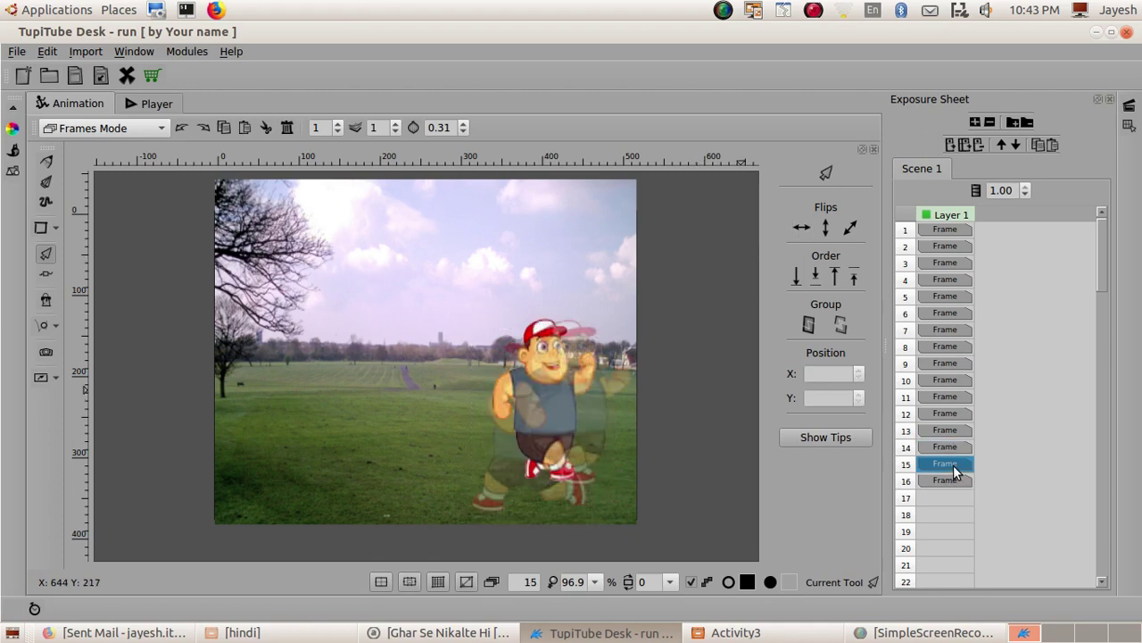
pyautogui.click(558, 395)
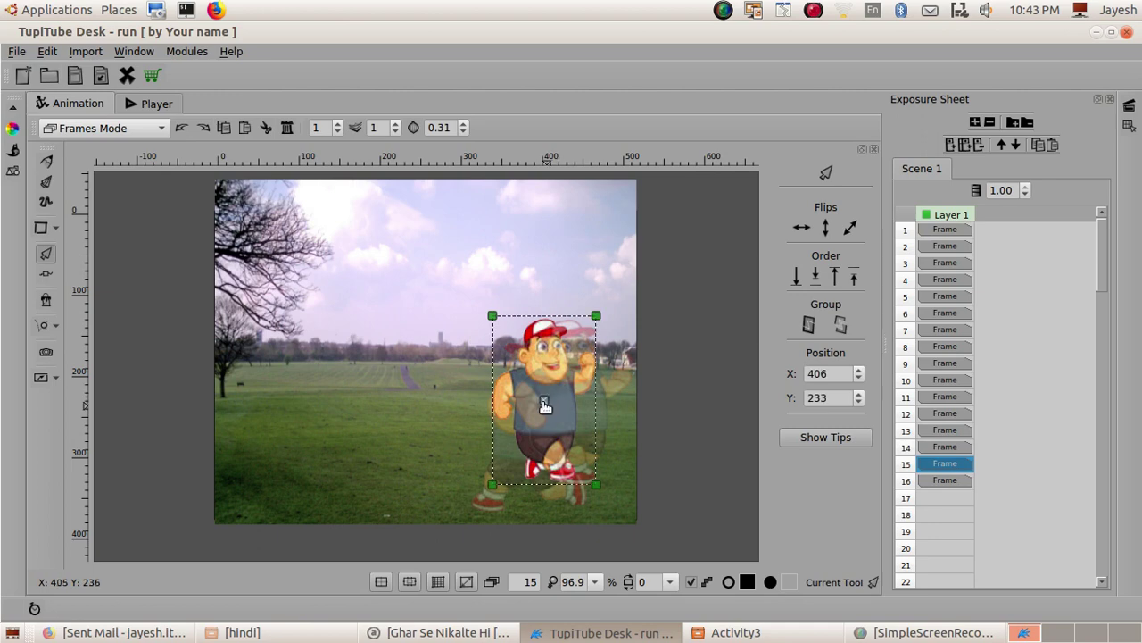
pyautogui.moveTo(546, 406); pyautogui.dragTo(501, 441)
pyautogui.moveTo(447, 353); pyautogui.dragTo(444, 346)
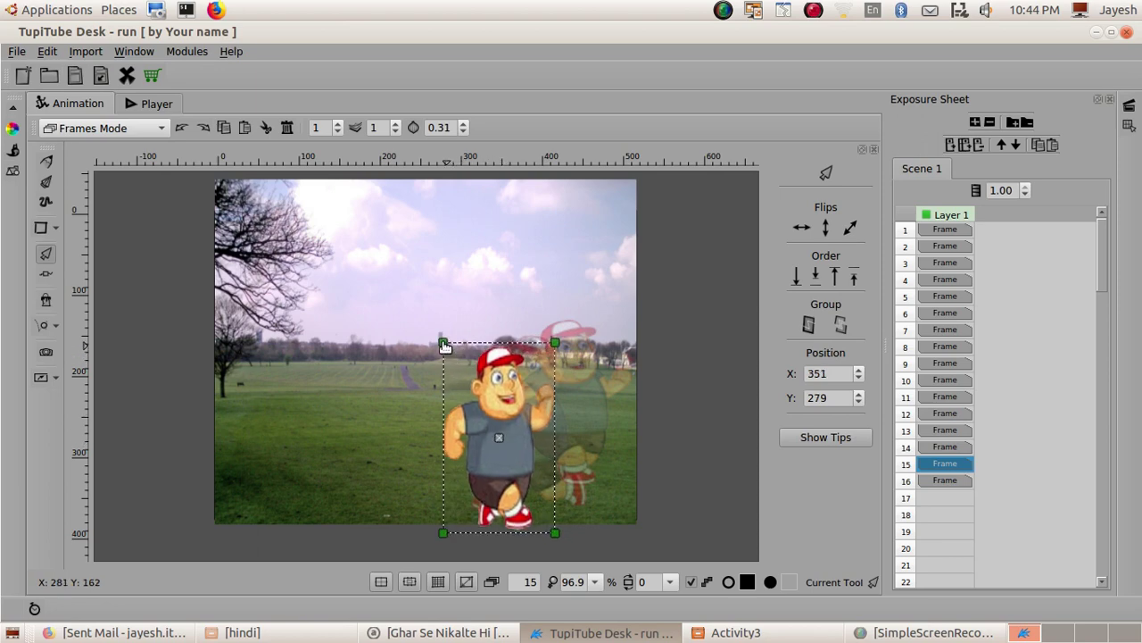
pyautogui.click(804, 230)
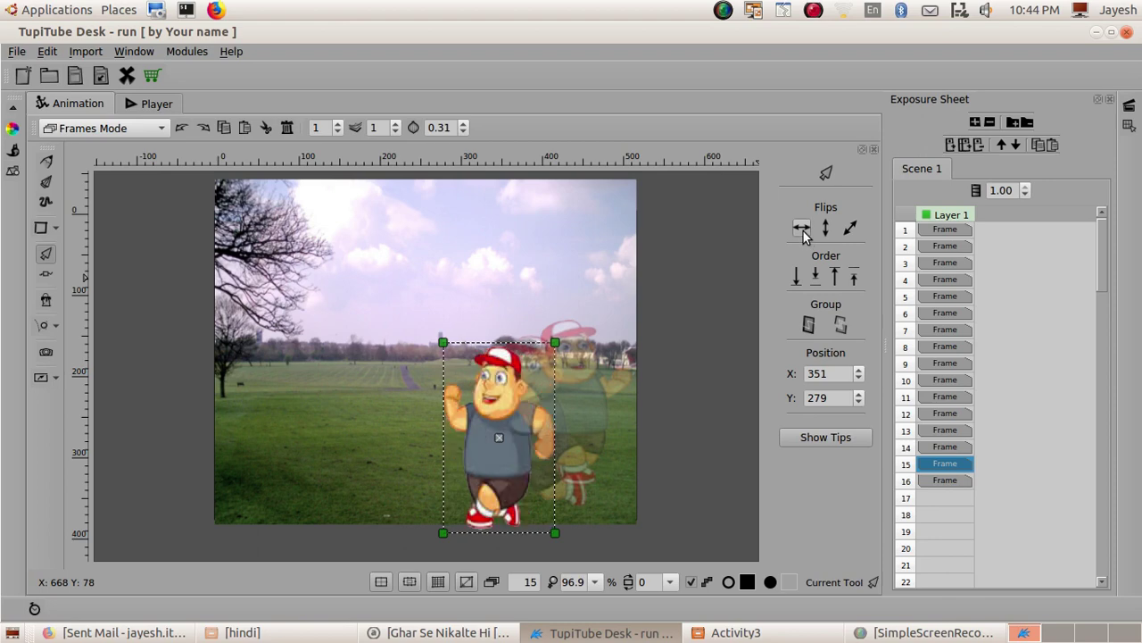
# Move the frame 16 runner just ahead of the ghosted frame 15 runner, to about X 321, Y 281, stretch it taller, and flip it horizontally
pyautogui.click(961, 483)
pyautogui.click(585, 409)
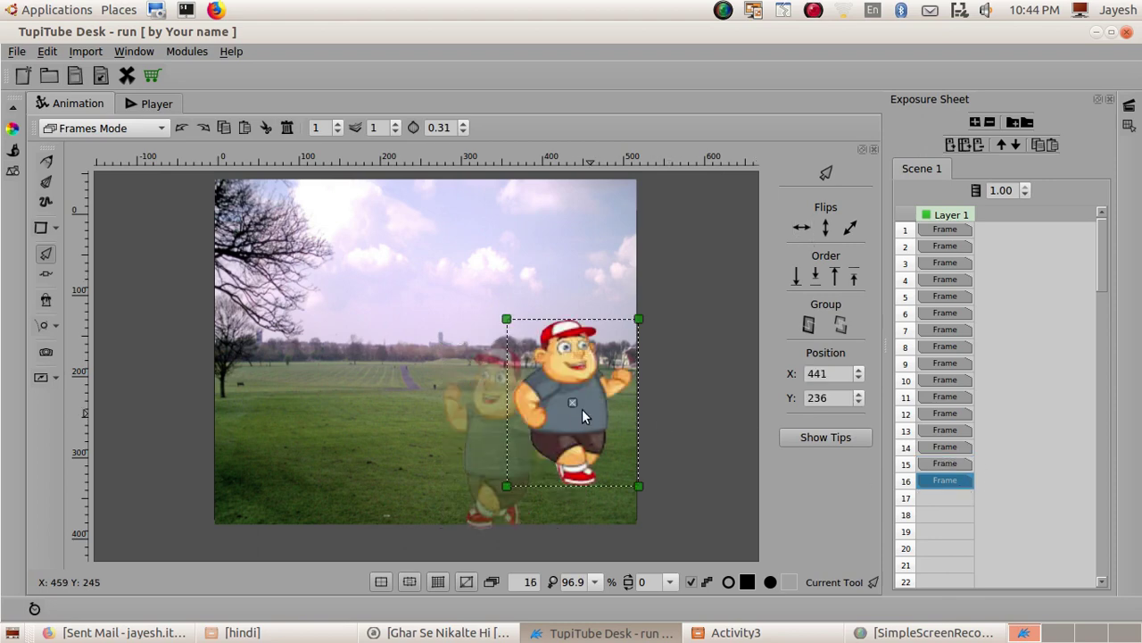
pyautogui.moveTo(582, 409); pyautogui.dragTo(477, 441)
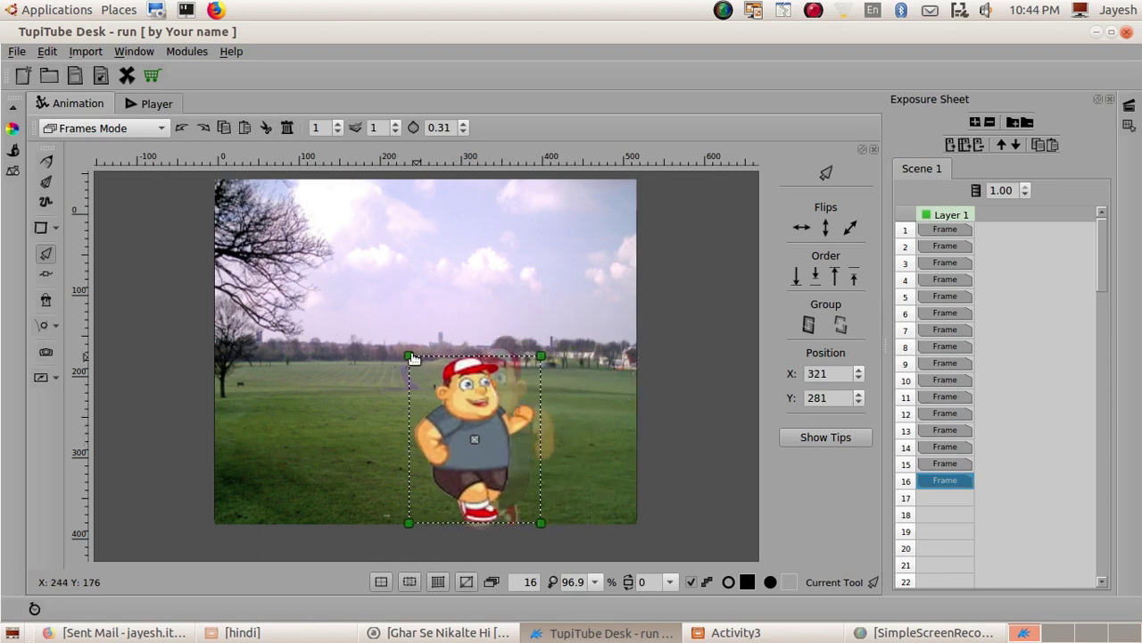
pyautogui.moveTo(408, 357); pyautogui.dragTo(407, 345)
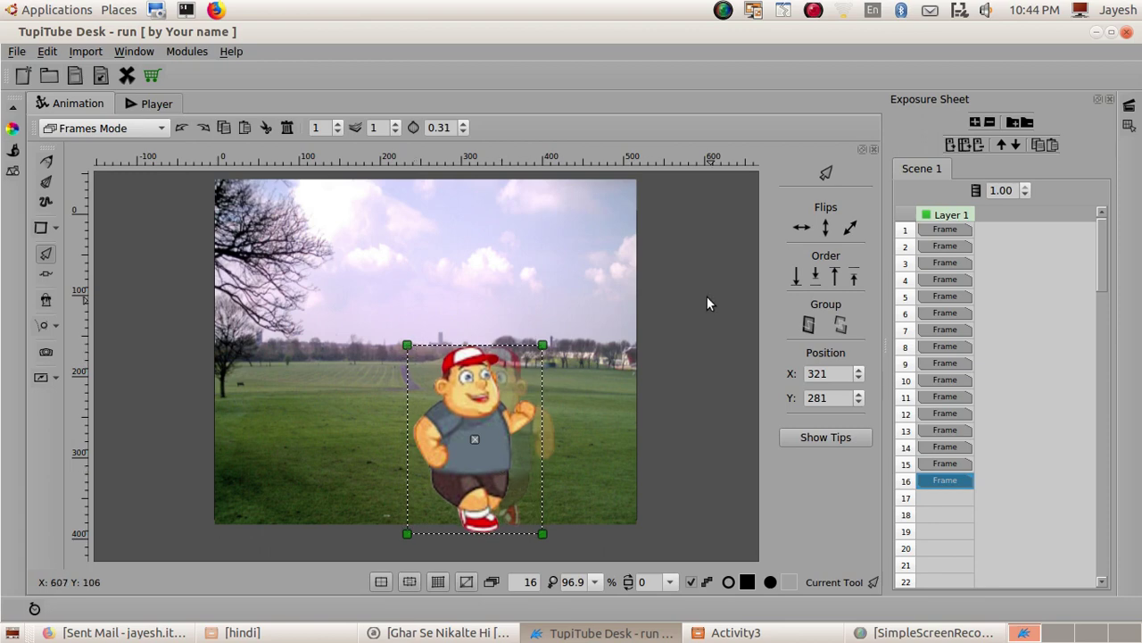
pyautogui.click(801, 228)
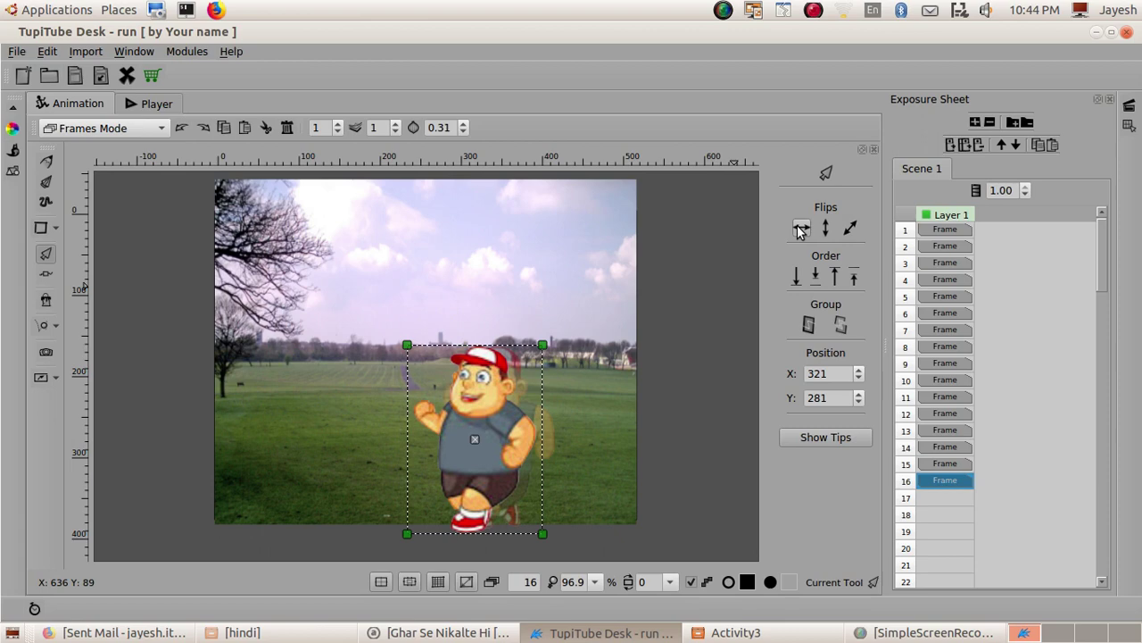
# Play the scene in the preview player and lower its frame rate to 12 FPS
pyautogui.click(162, 105)
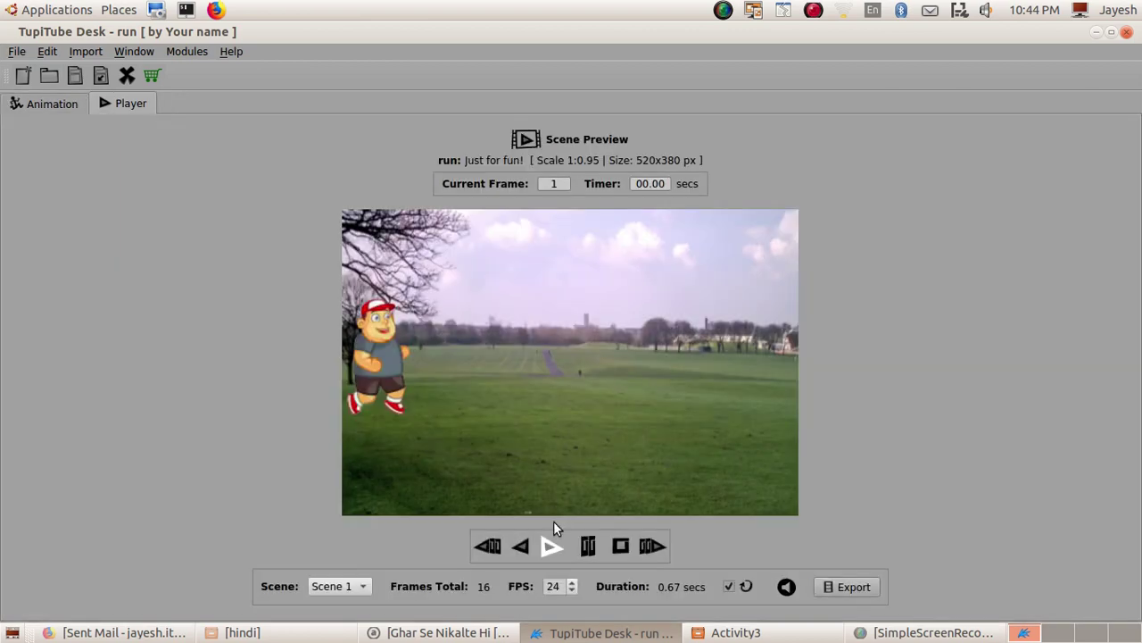
pyautogui.click(551, 548)
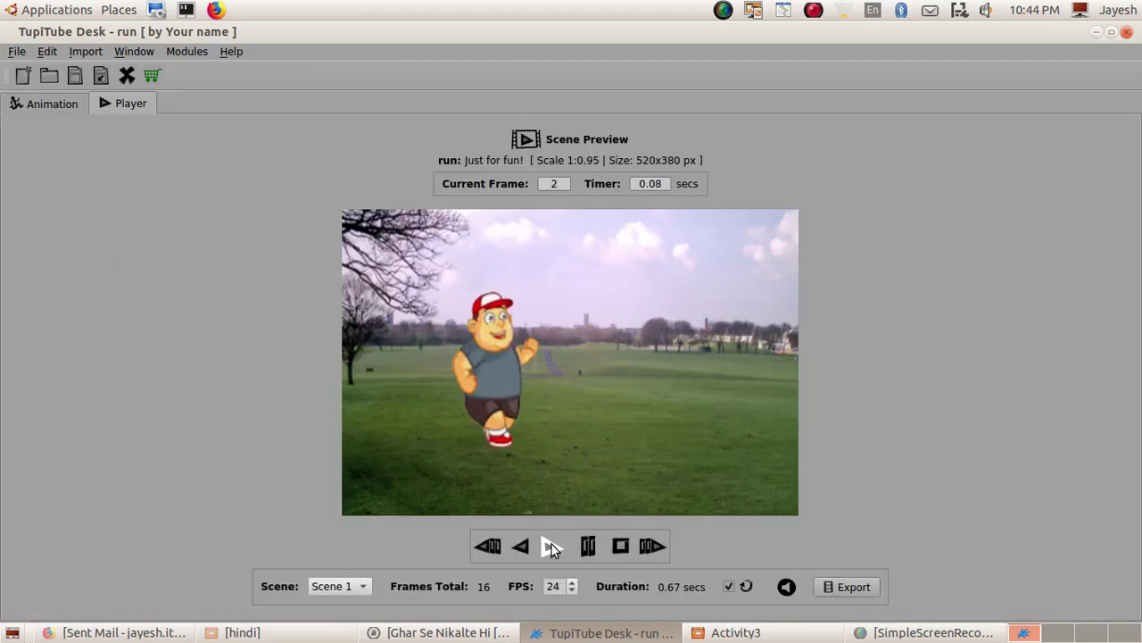
pyautogui.click(572, 590)
pyautogui.click(572, 591)
pyautogui.click(572, 591)
pyautogui.click(572, 591)
pyautogui.click(572, 590)
pyautogui.click(572, 591)
pyautogui.click(572, 591)
pyautogui.click(572, 591)
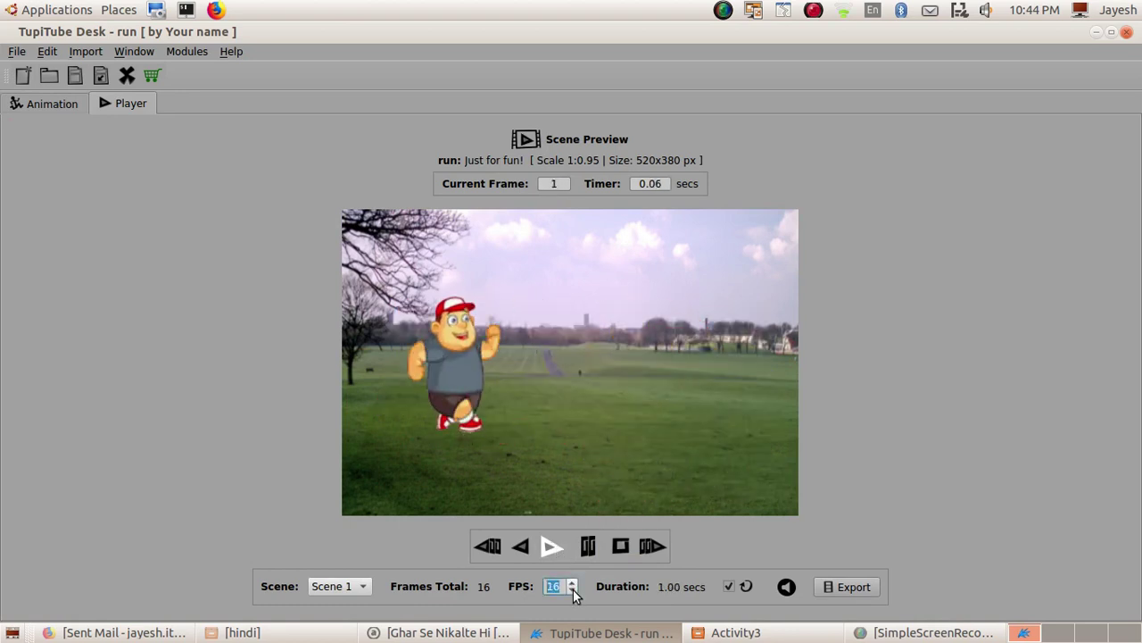
pyautogui.click(572, 591)
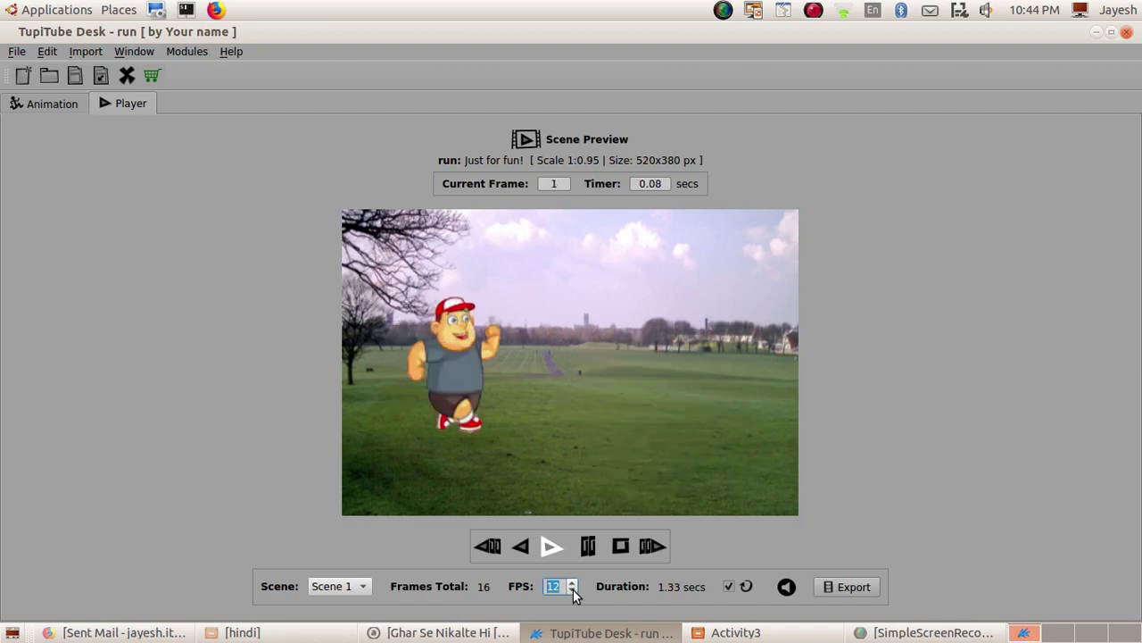